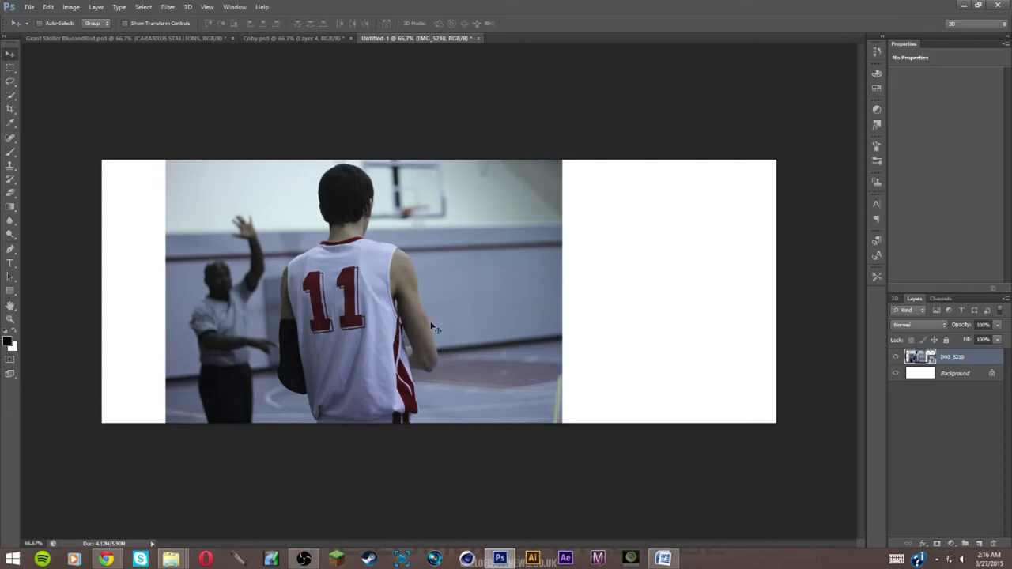
Compare the two reference banners, then return to the untitled basketball photo
left_click(189, 39)
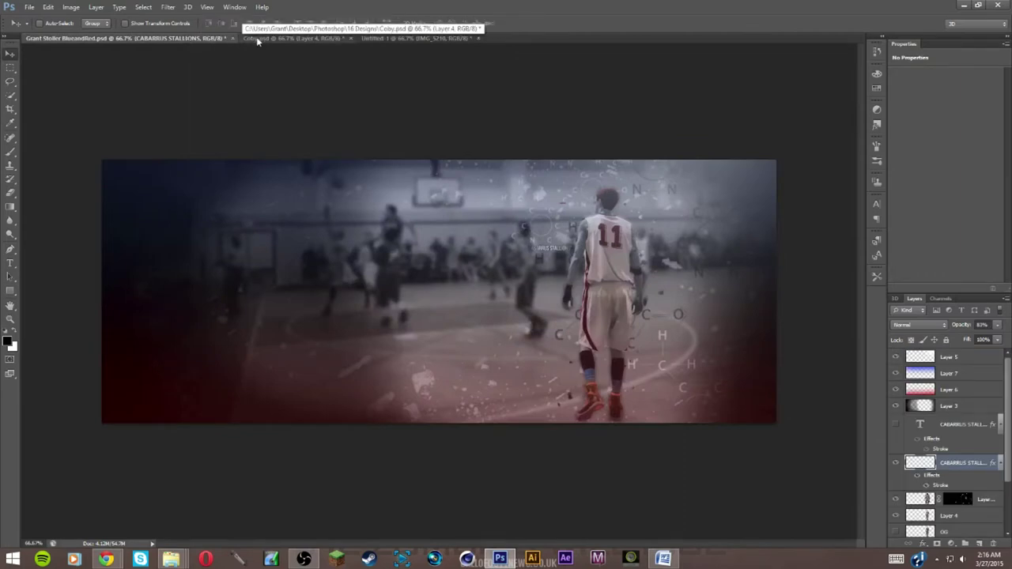
left_click(257, 38)
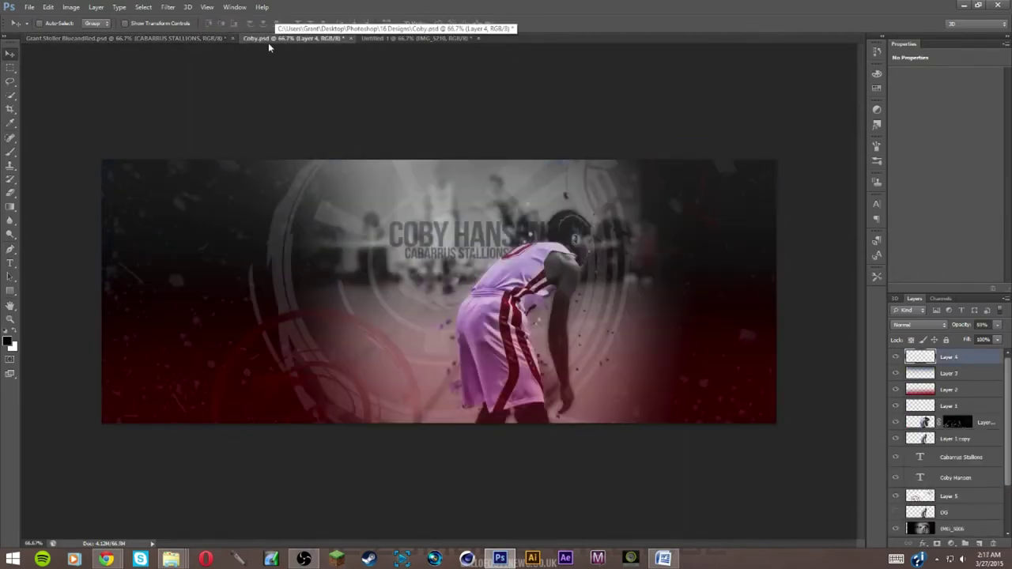
left_click(175, 38)
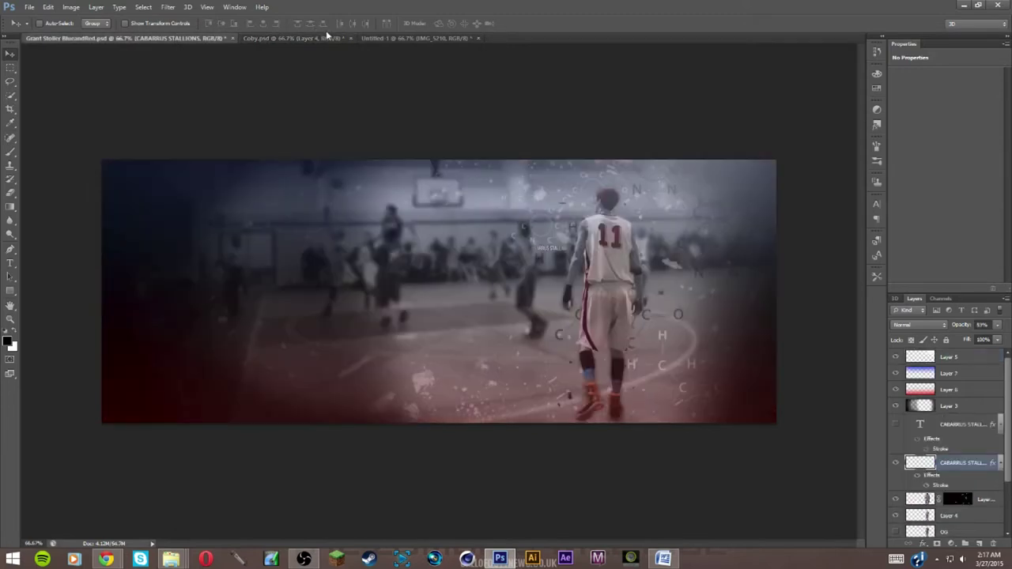
left_click(297, 40)
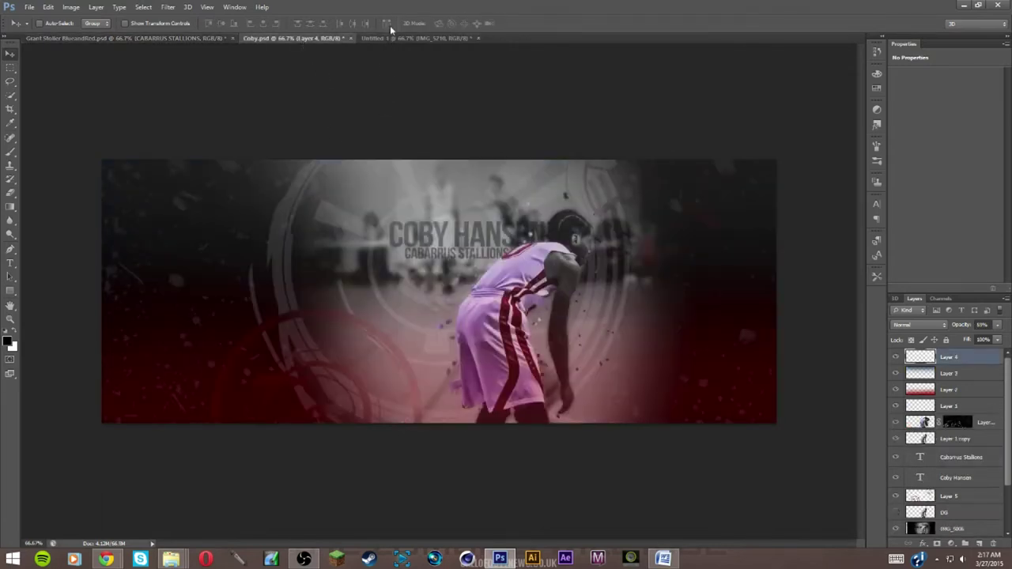
left_click(393, 41)
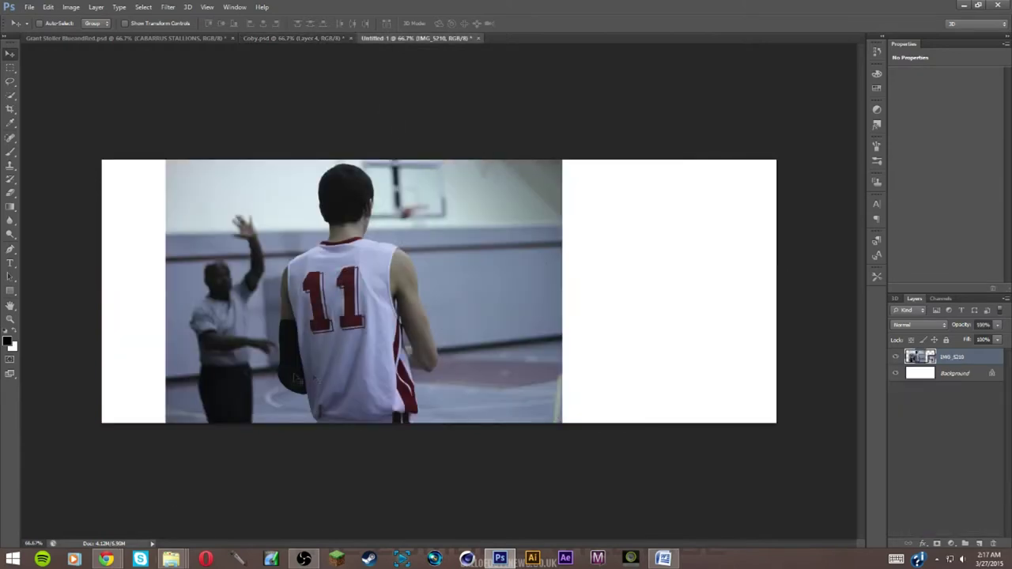
Create a new blank 1920×750 px document
left_click(30, 7)
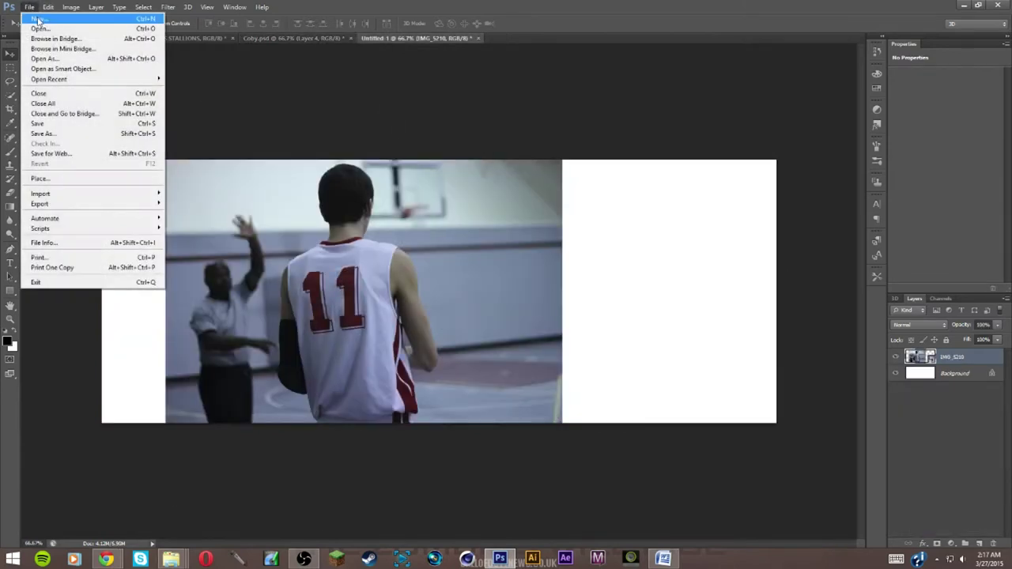
left_click(35, 20)
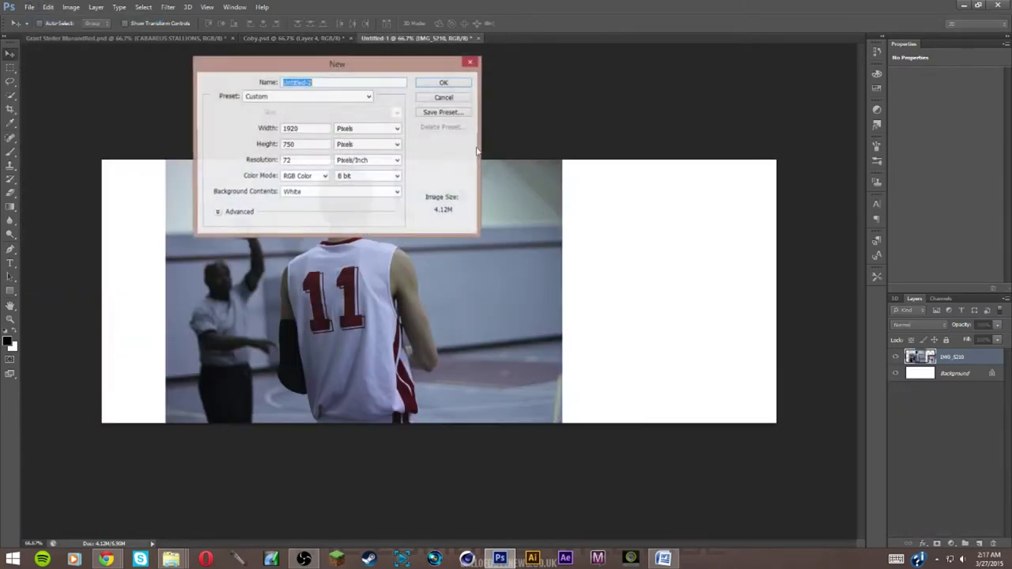
left_click(443, 84)
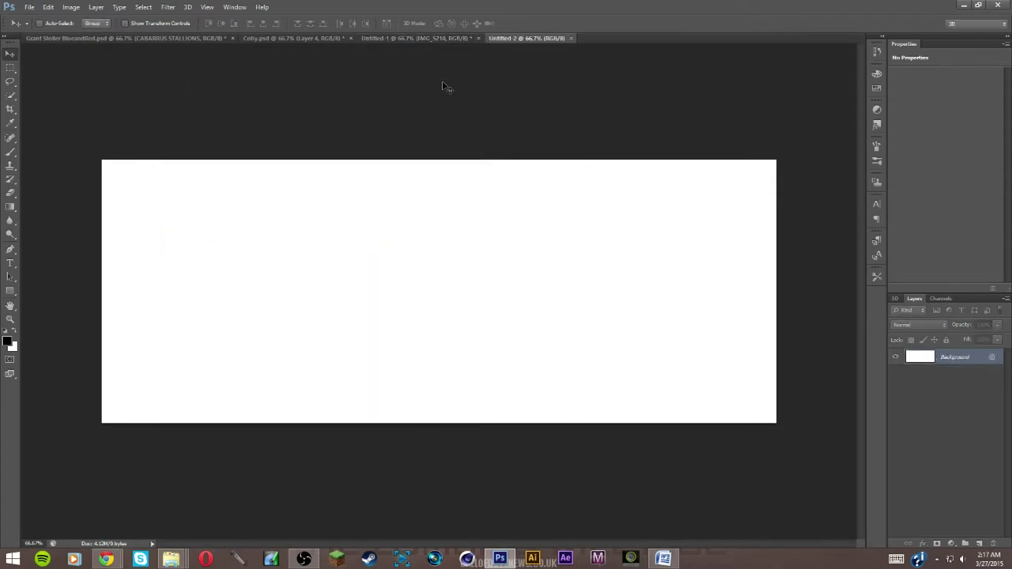
Copy the IMG_5210 photo into Untitled-2, close Untitled-1 unsaved, and reposition the photo
left_click(411, 38)
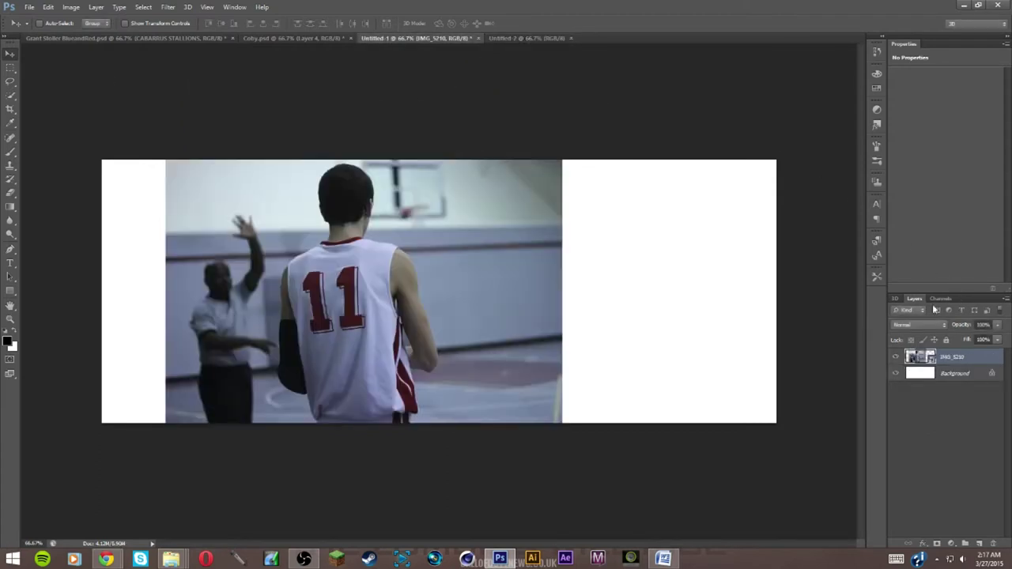
left_click_drag(466, 300, 473, 289)
left_click(479, 38)
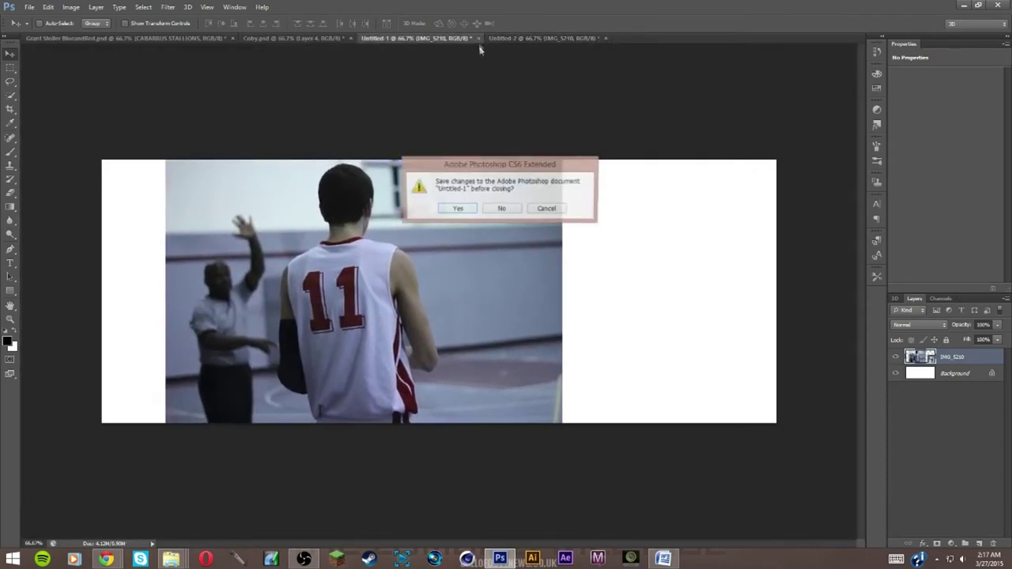
left_click(516, 209)
left_click_drag(410, 222, 371, 219)
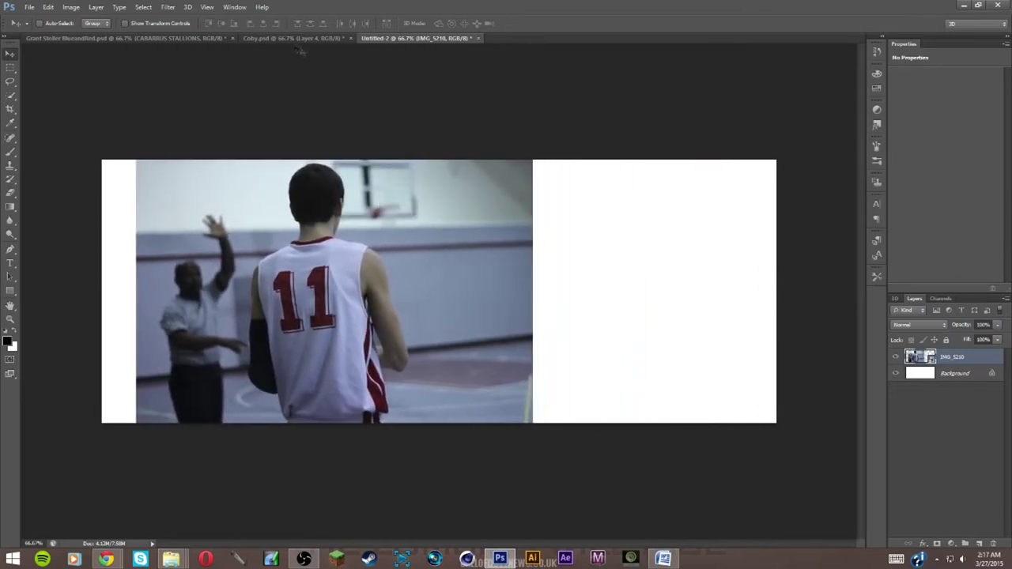
Check both reference banners again and return to the new banner document
left_click(295, 38)
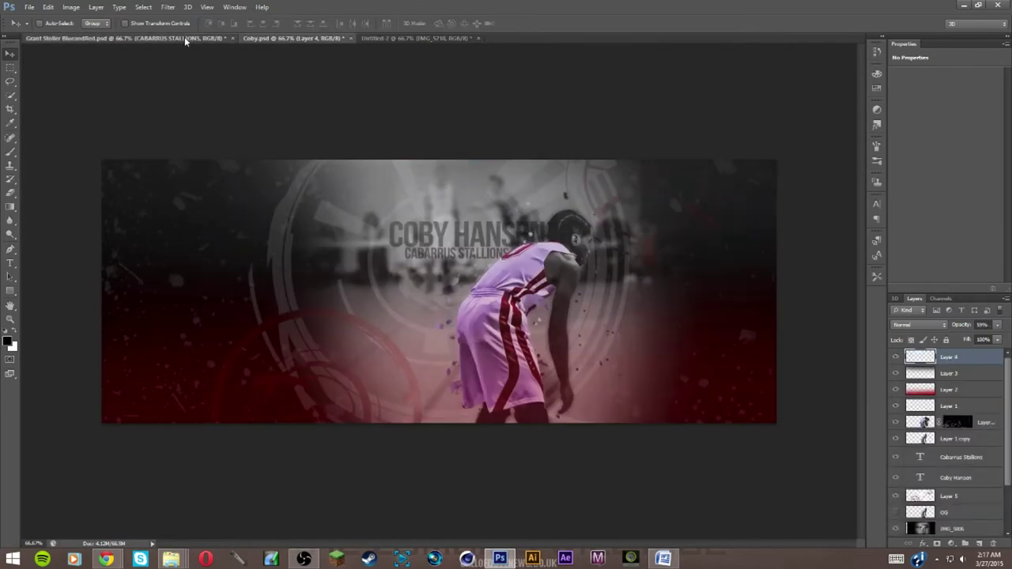
left_click(184, 37)
left_click(398, 38)
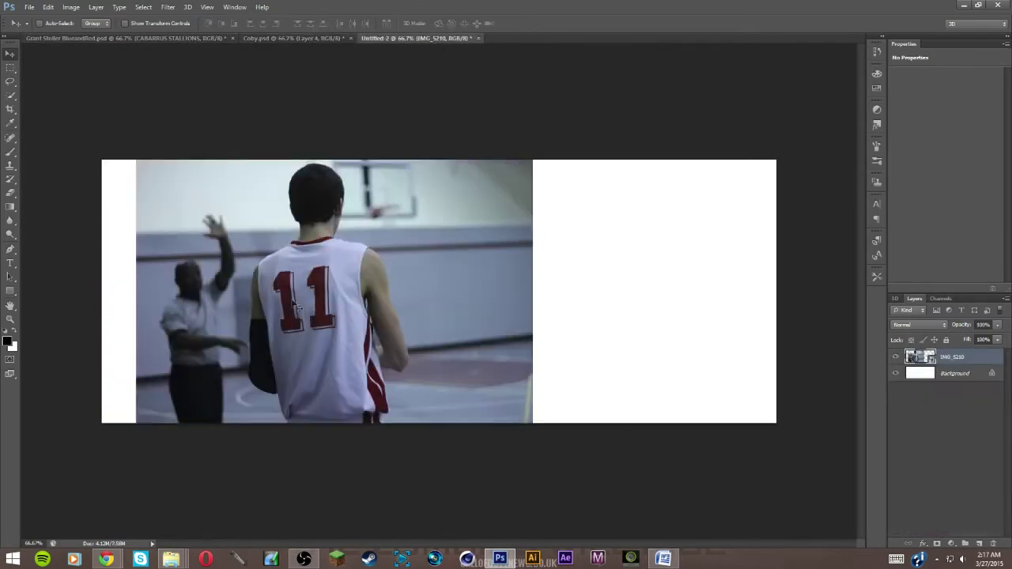
Nudge the photo one step to the right and dismiss the warning
key("Right")
key("Right")
key("Right")
key("Right")
key("Right")
key("Right")
key("Right")
key("Right")
key("Right")
key("Right")
key("Right")
key("Right")
key("Right")
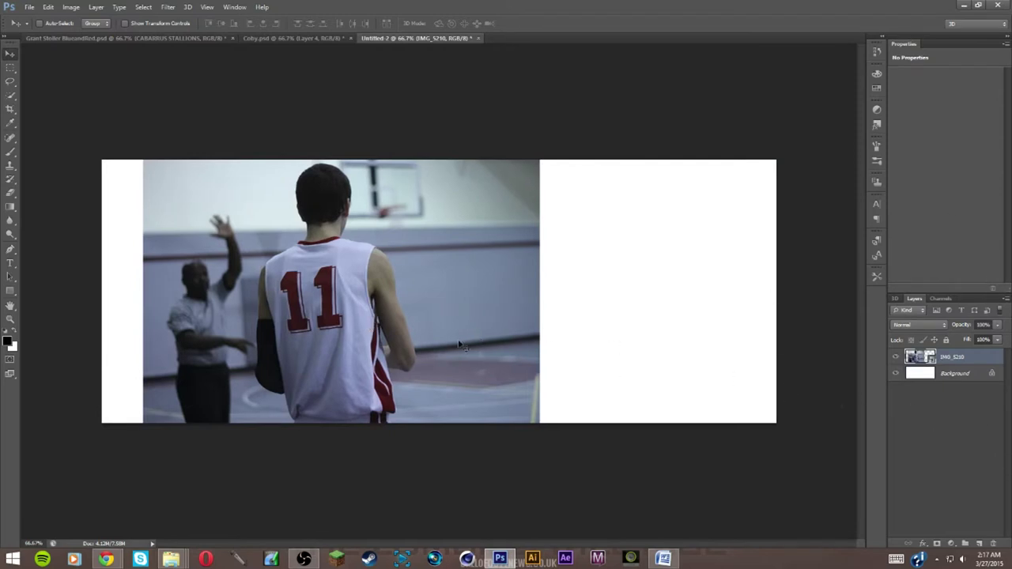
key("Delete")
left_click(490, 213)
Zoom in on the number 11 player and trace his outline with the Pen tool
key("z")
left_click_drag(245, 344, 495, 272)
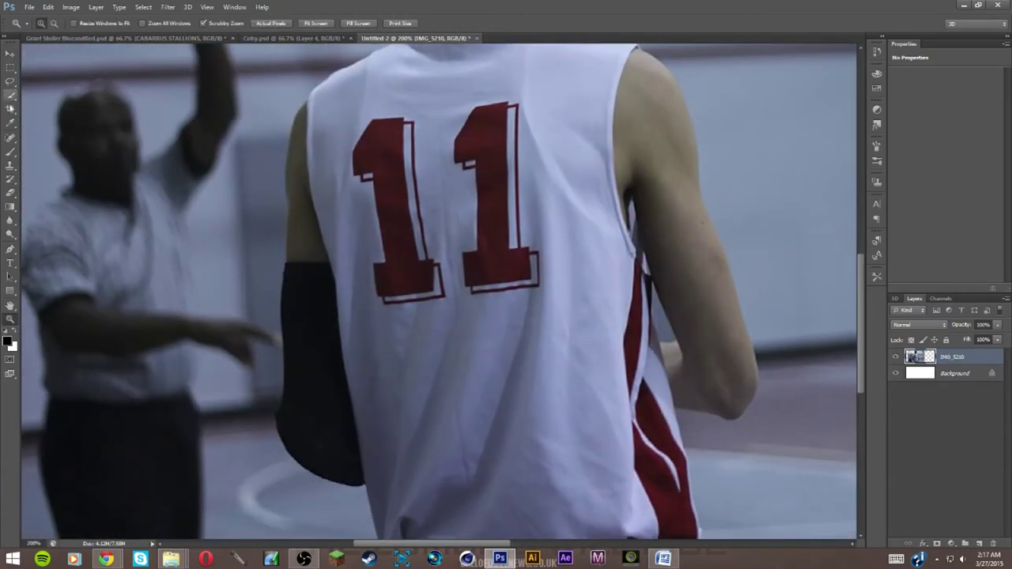
left_click(11, 250)
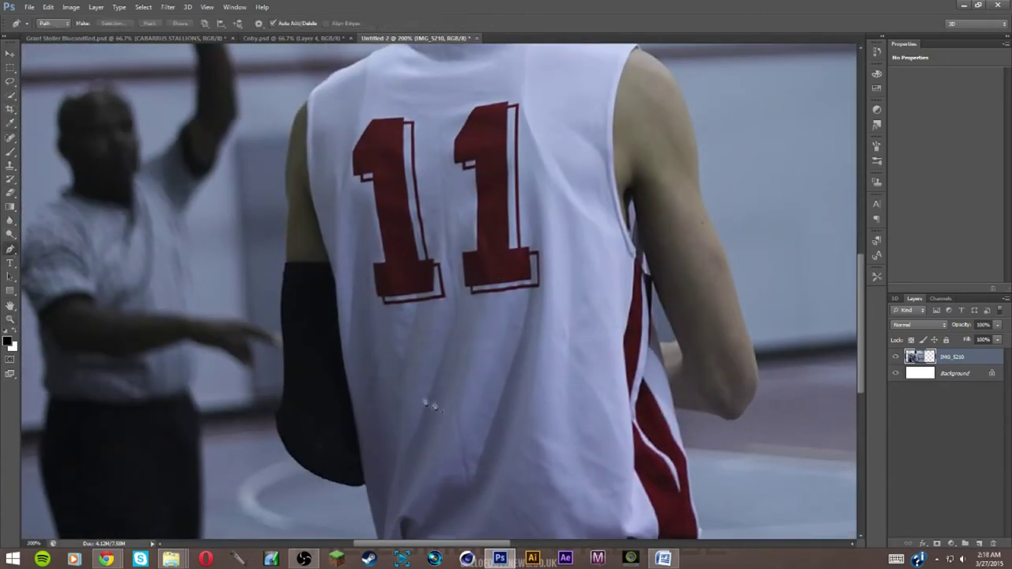
scroll(384, 339, "down", 3)
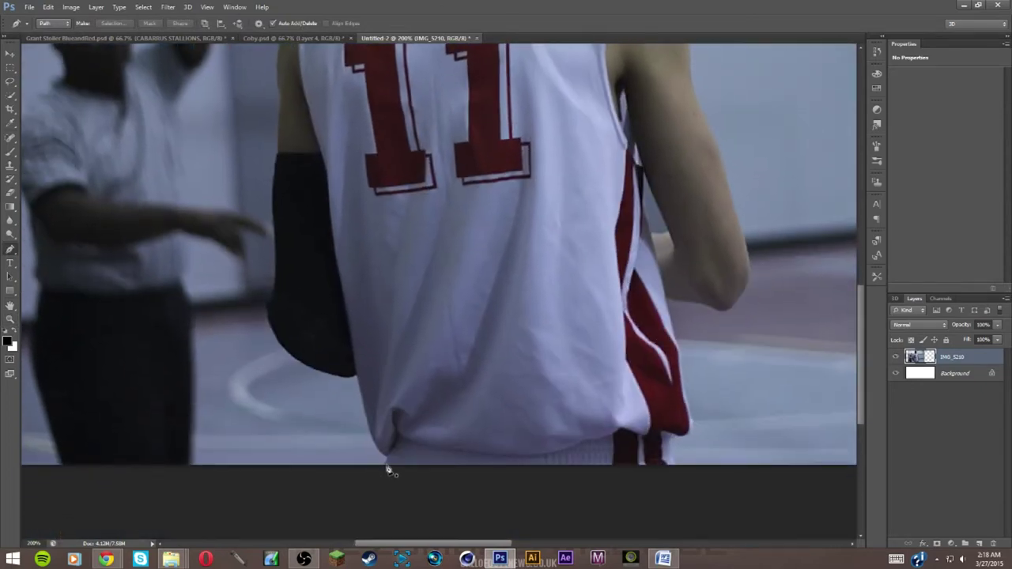
left_click(386, 466)
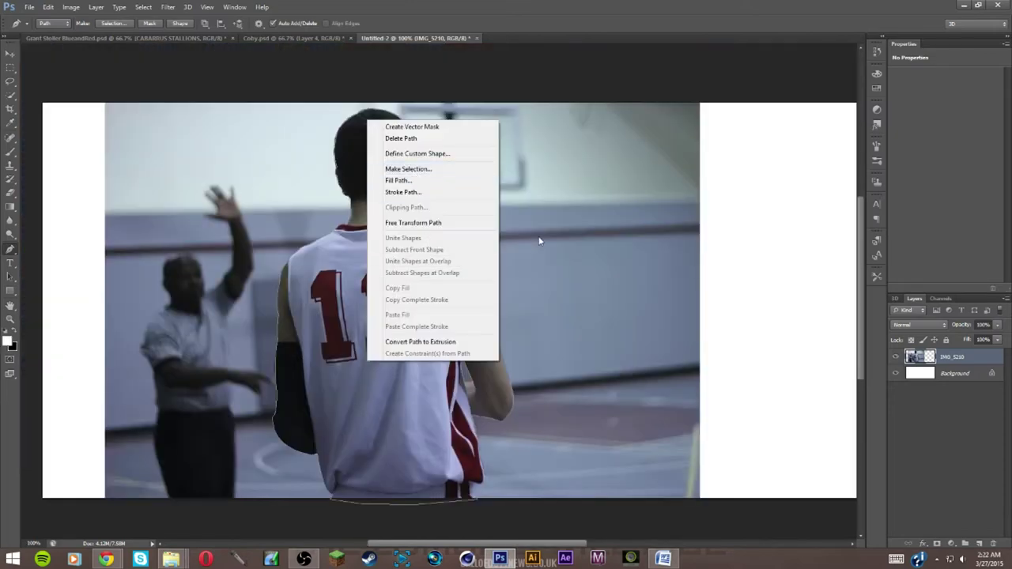
left_click(537, 240)
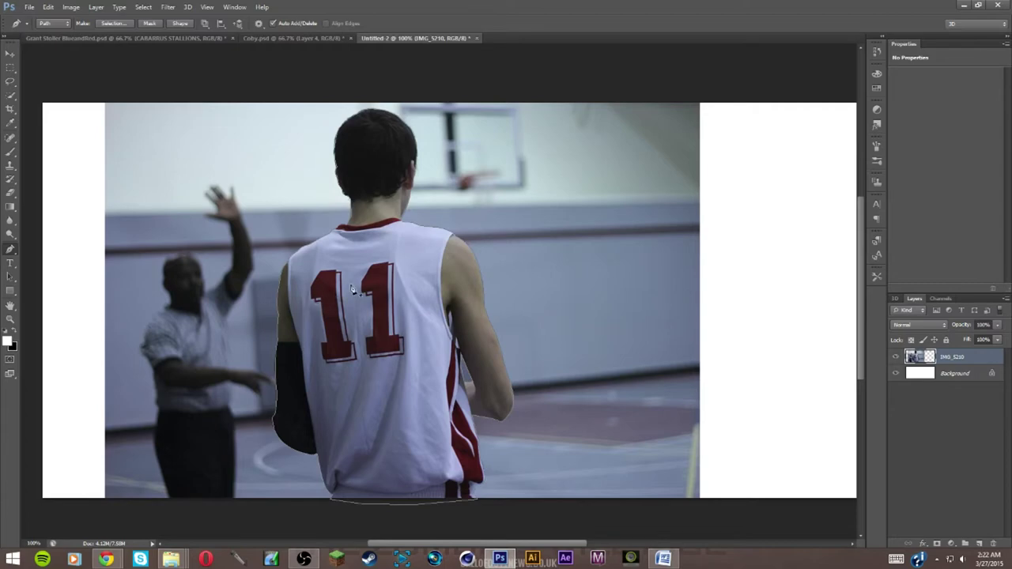
right_click(402, 246)
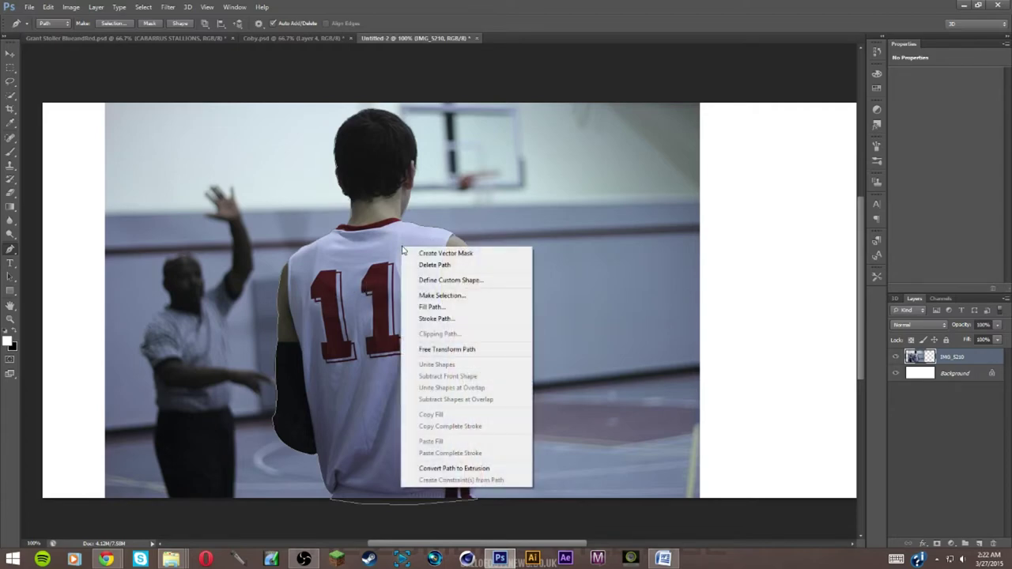
Turn the path into a 0-feather selection and copy the player onto new Layer 1
left_click(451, 296)
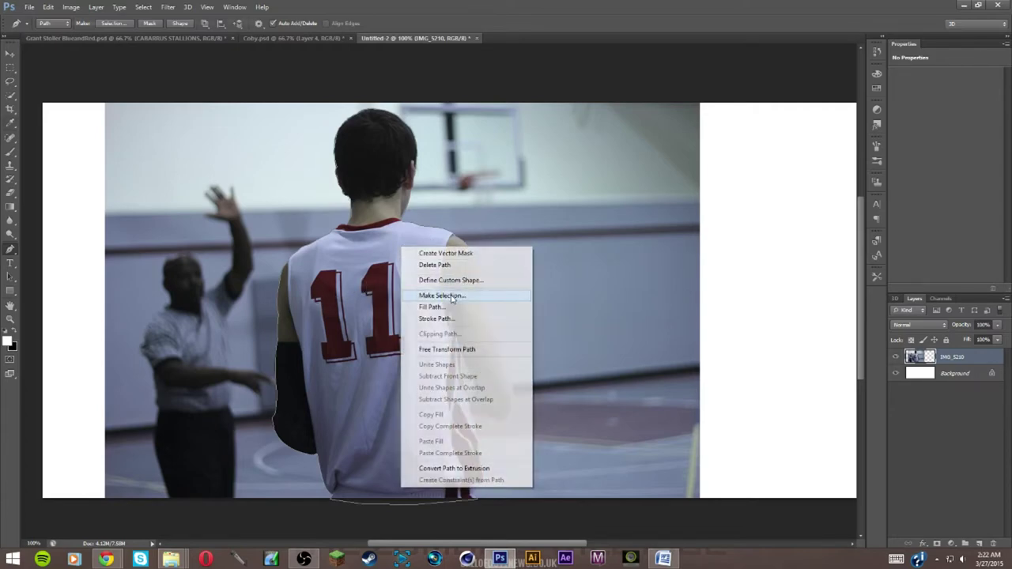
type("0")
type("1")
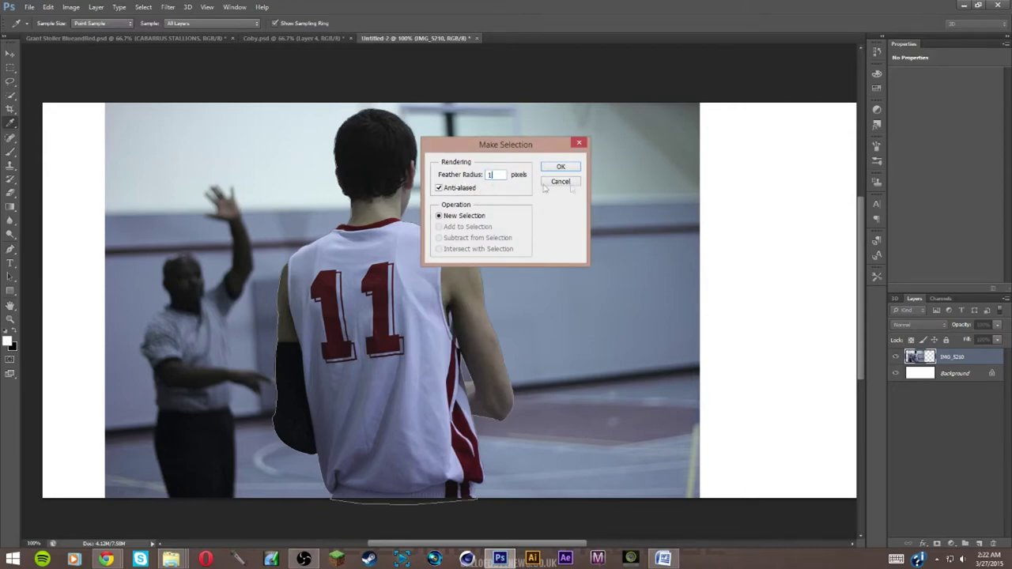
left_click(560, 167)
right_click(402, 262)
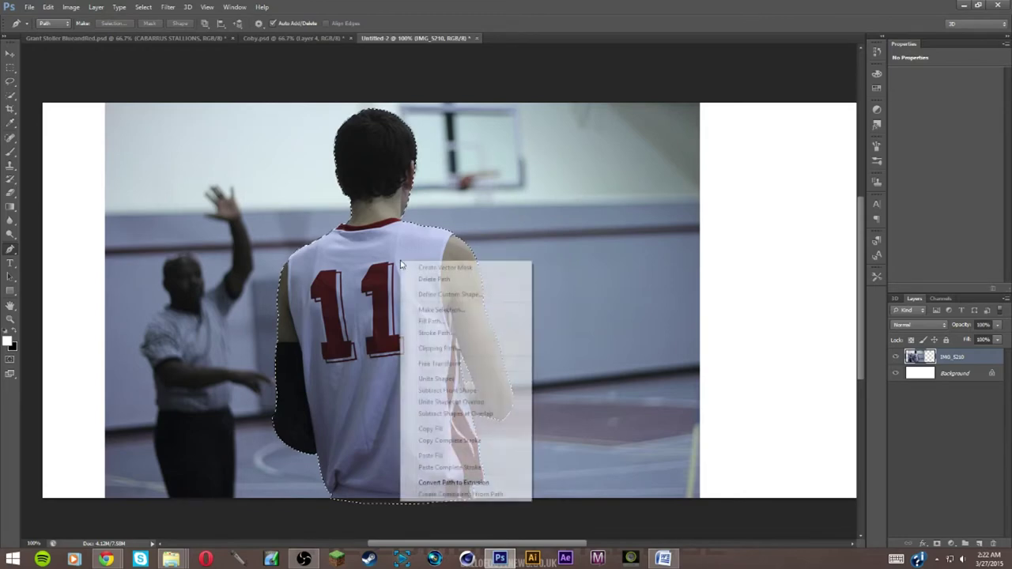
key("Escape")
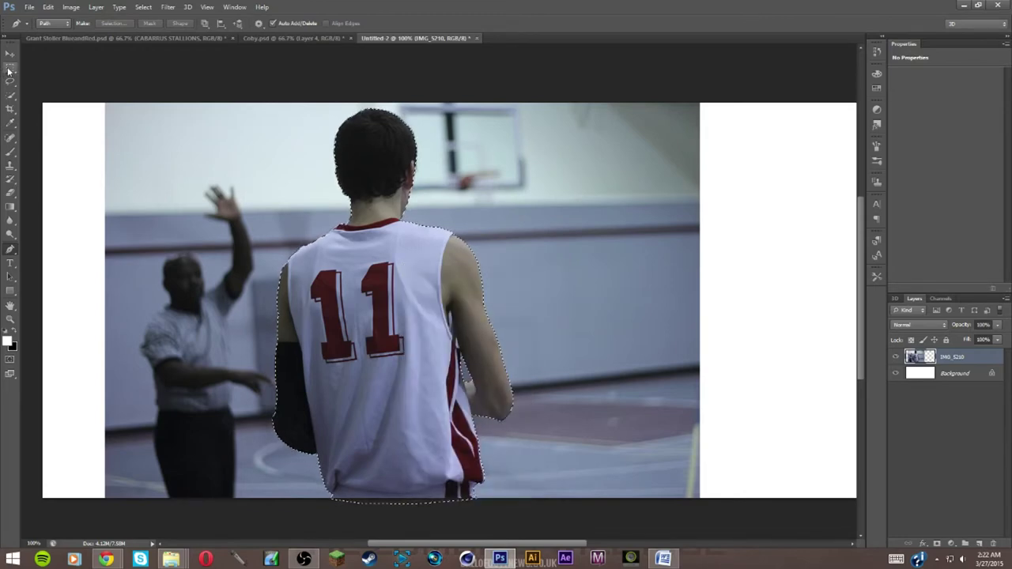
key("m")
right_click(414, 318)
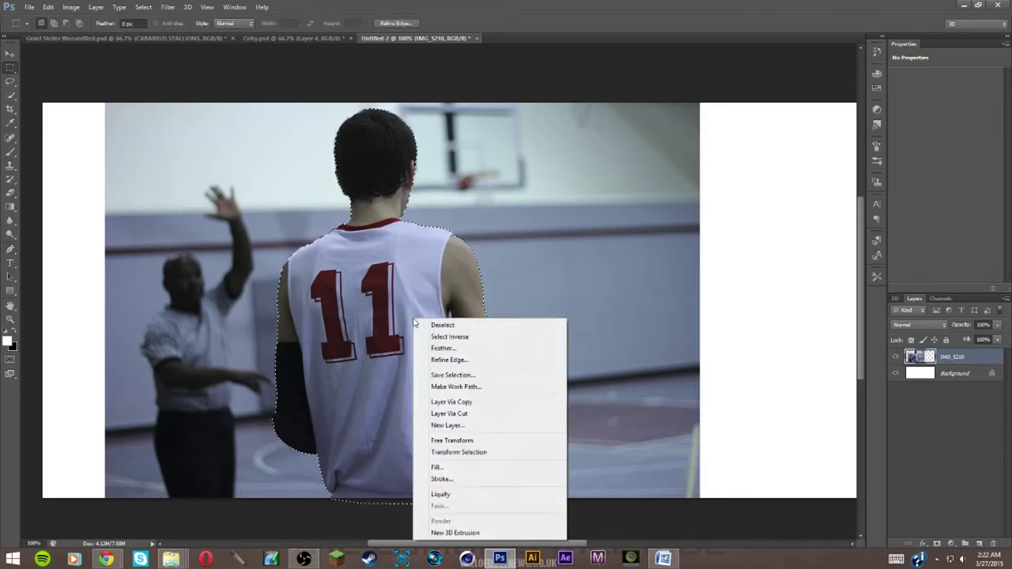
left_click(471, 402)
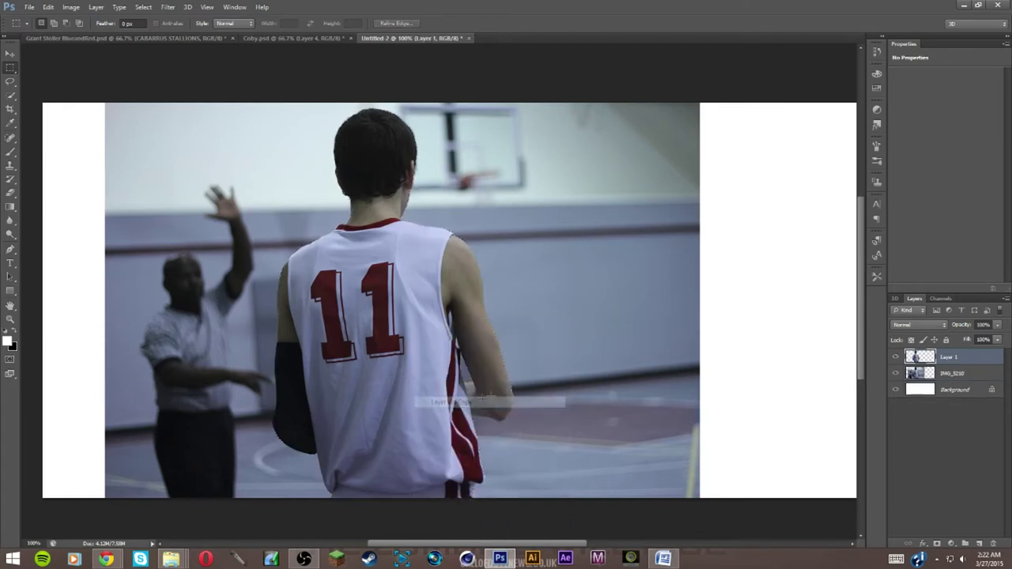
Toggle the IMG_5210 layer's visibility to check the cut-out, then make IMG_5210 active
left_click(895, 373)
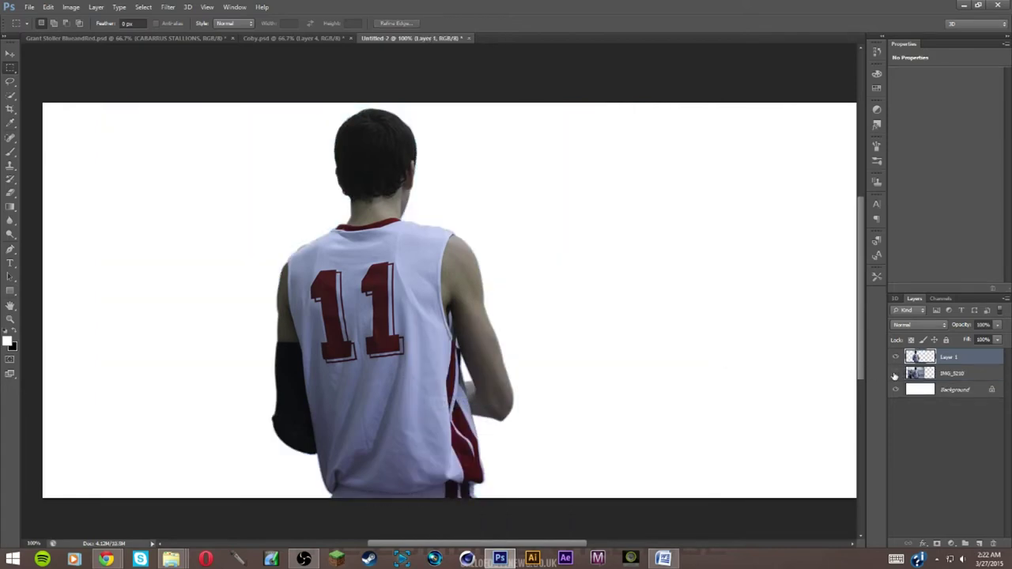
left_click(896, 373)
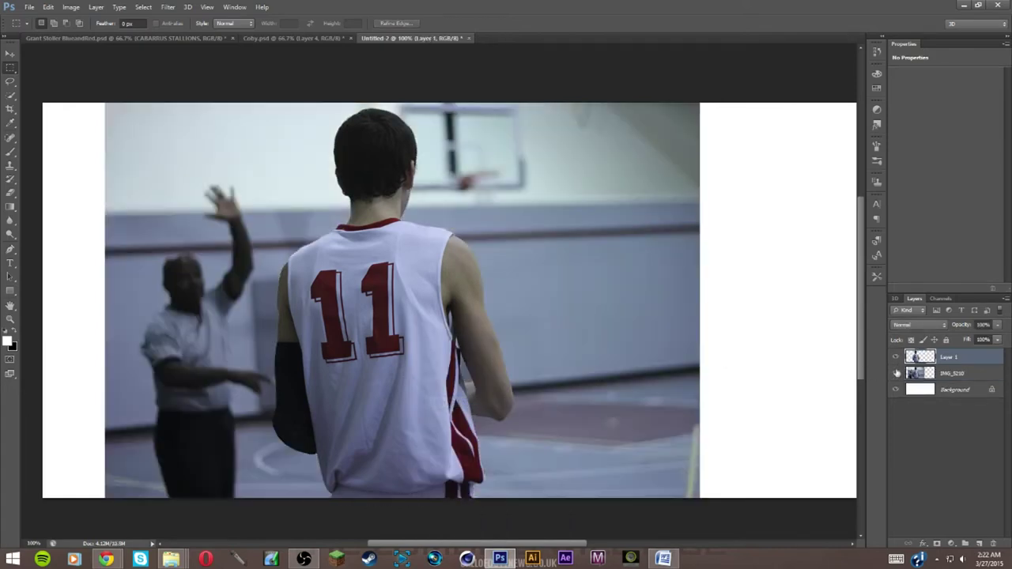
left_click(896, 373)
left_click(895, 373)
left_click(964, 376)
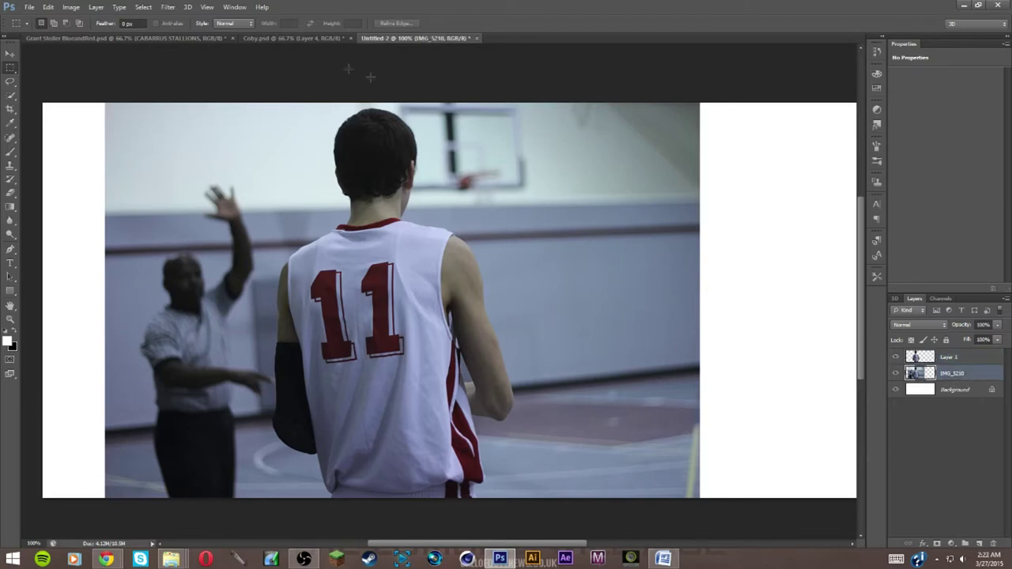
Open Brightness/Contrast for the gym photo and cancel it without changes
left_click(168, 7)
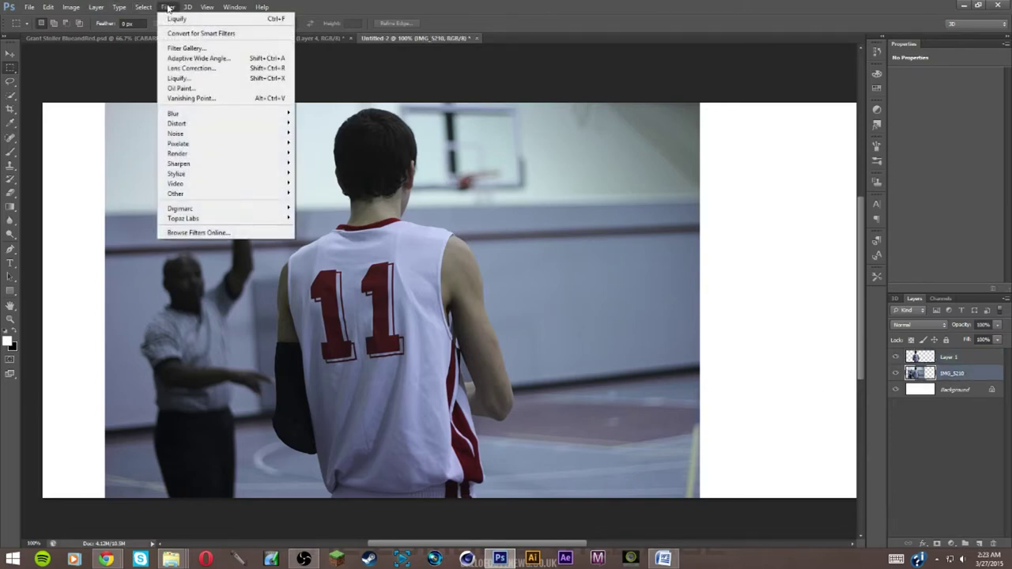
mouse_move(61, 7)
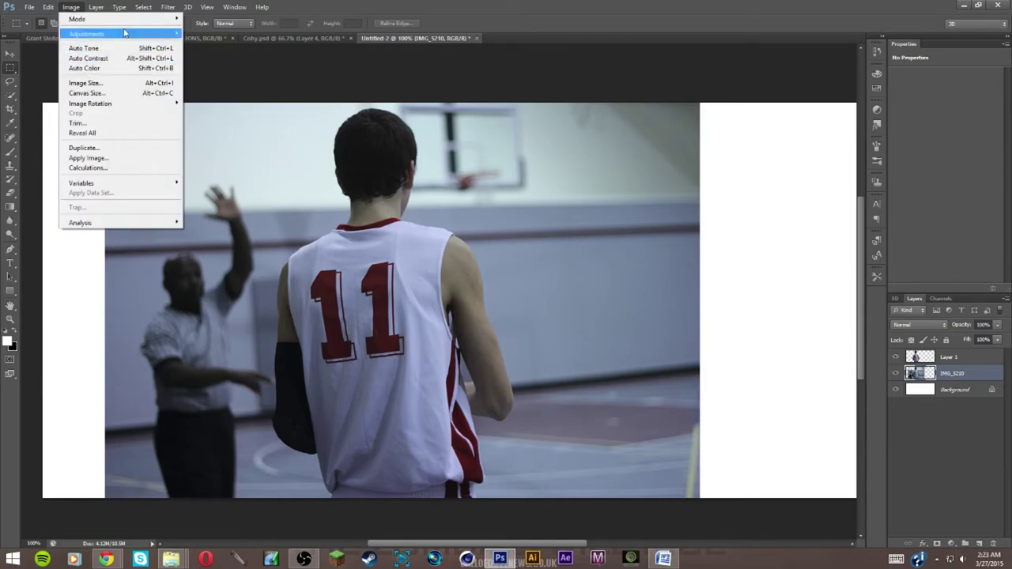
mouse_move(96, 7)
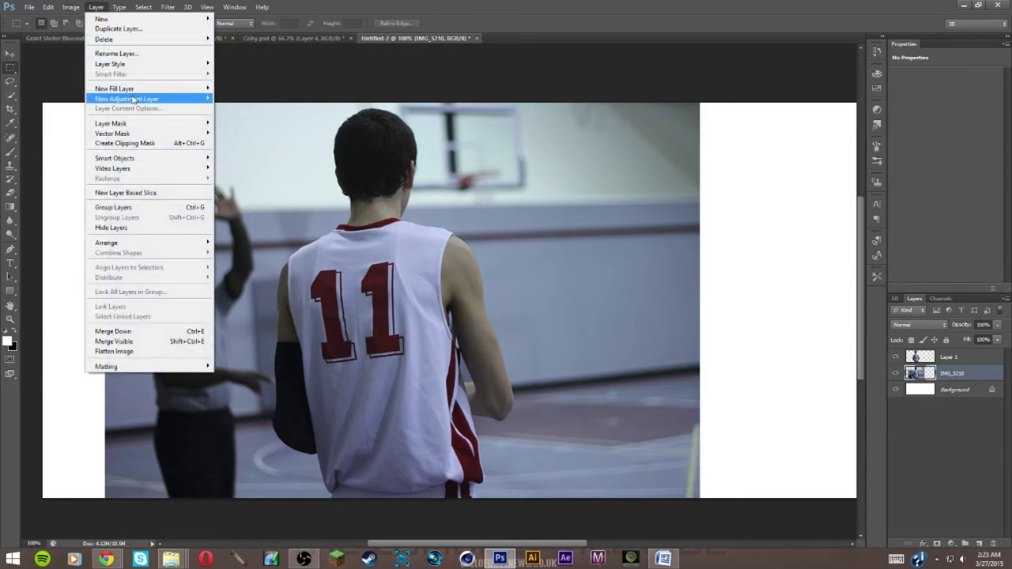
mouse_move(169, 7)
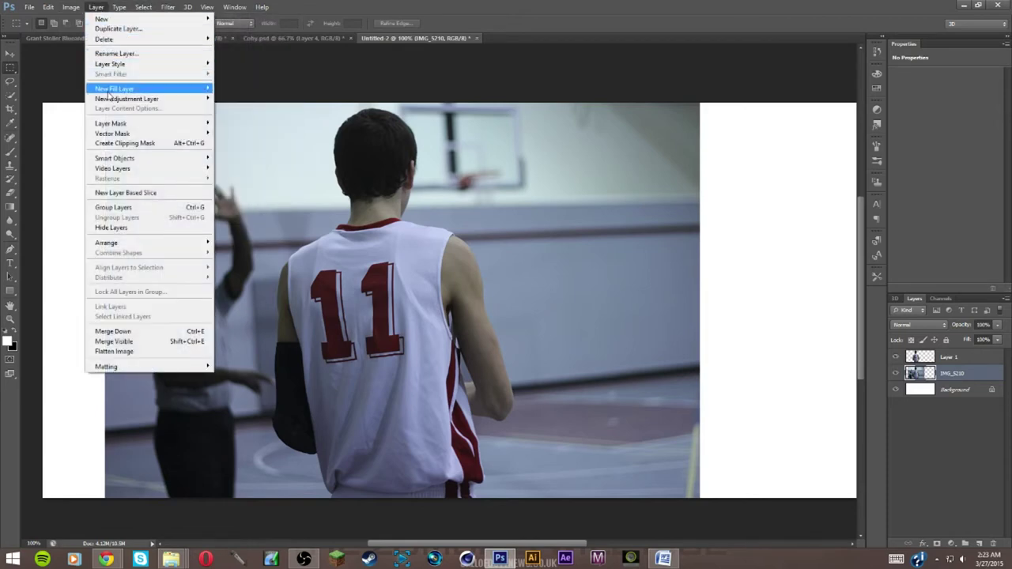
mouse_move(81, 35)
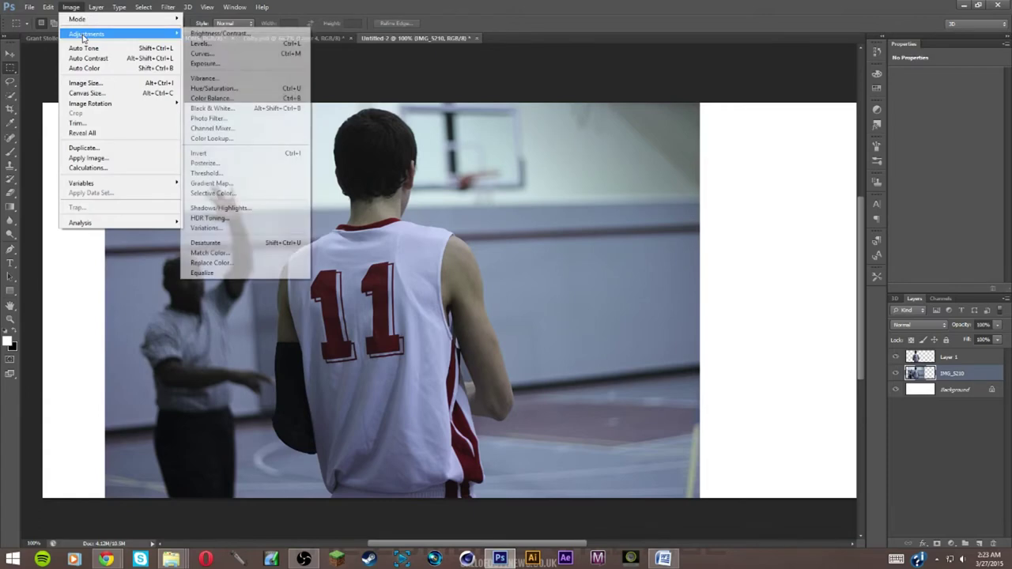
left_click(220, 33)
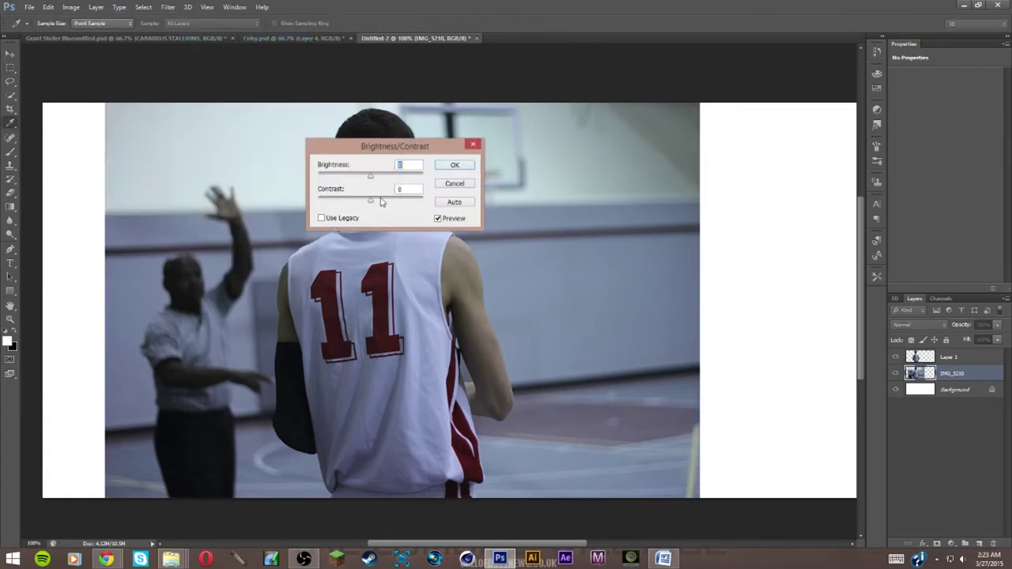
left_click(455, 184)
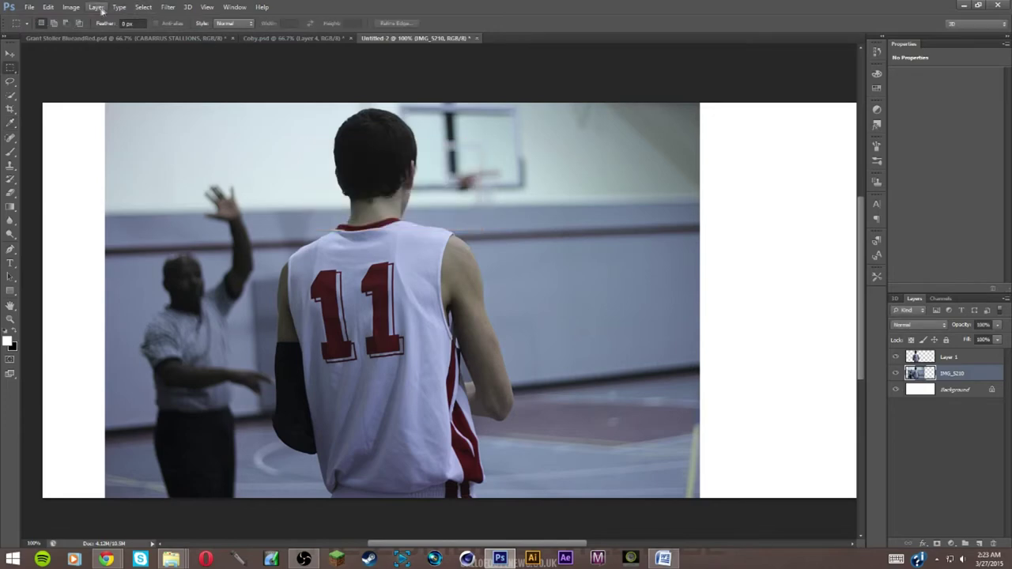
Convert the gym photo to black and white using the default Black & White values
left_click(72, 8)
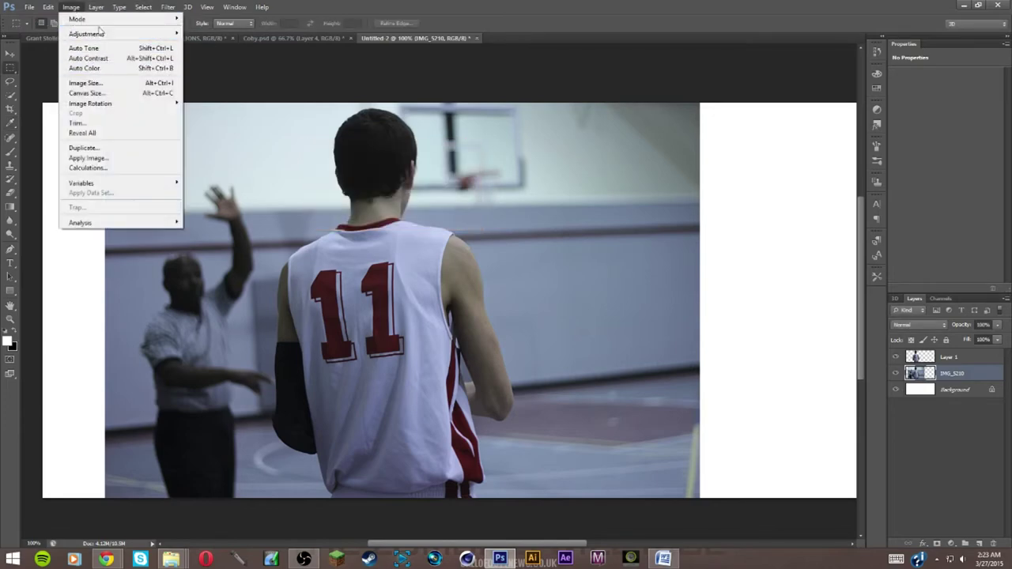
mouse_move(109, 36)
left_click(241, 108)
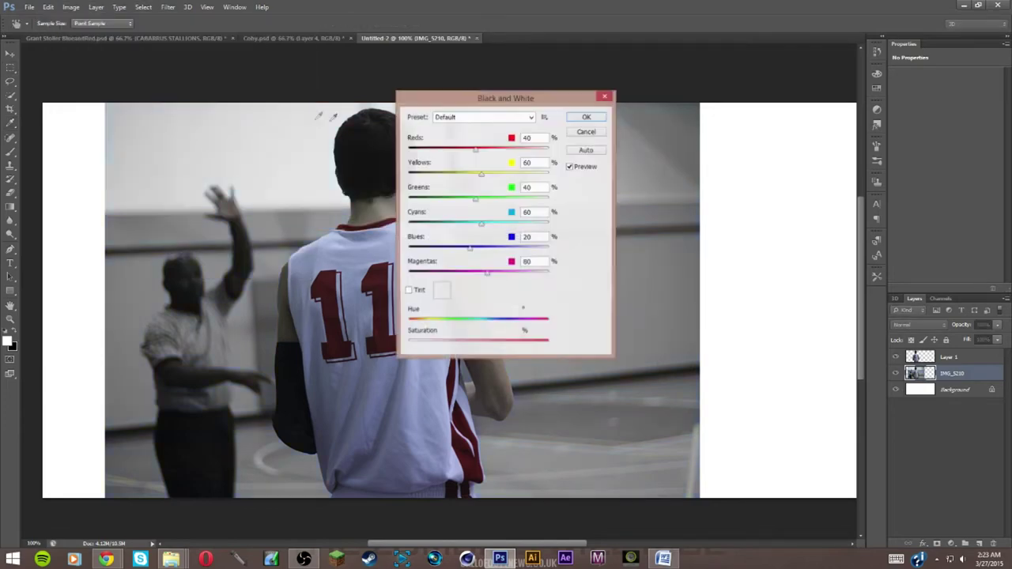
left_click(585, 119)
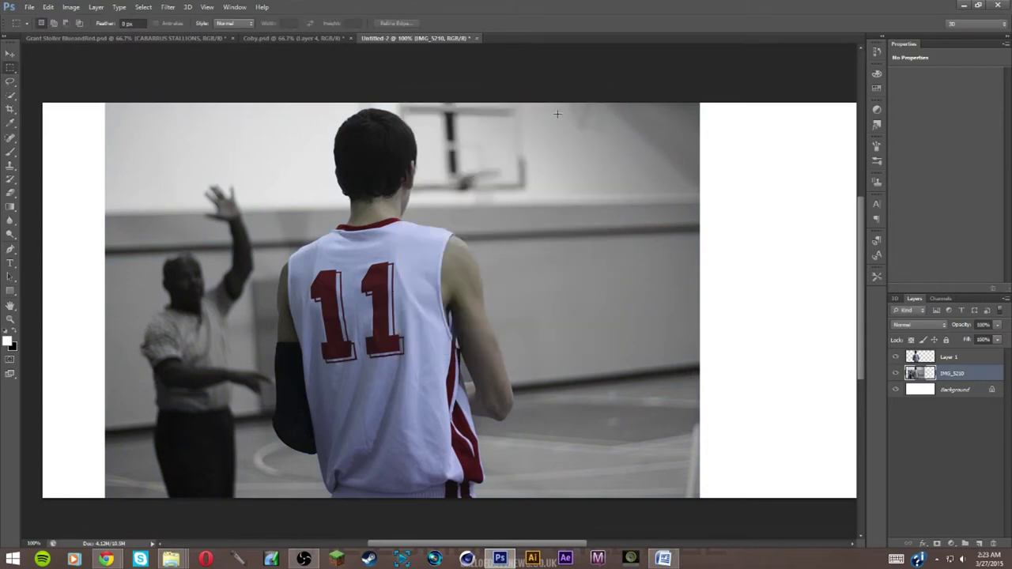
left_click(96, 7)
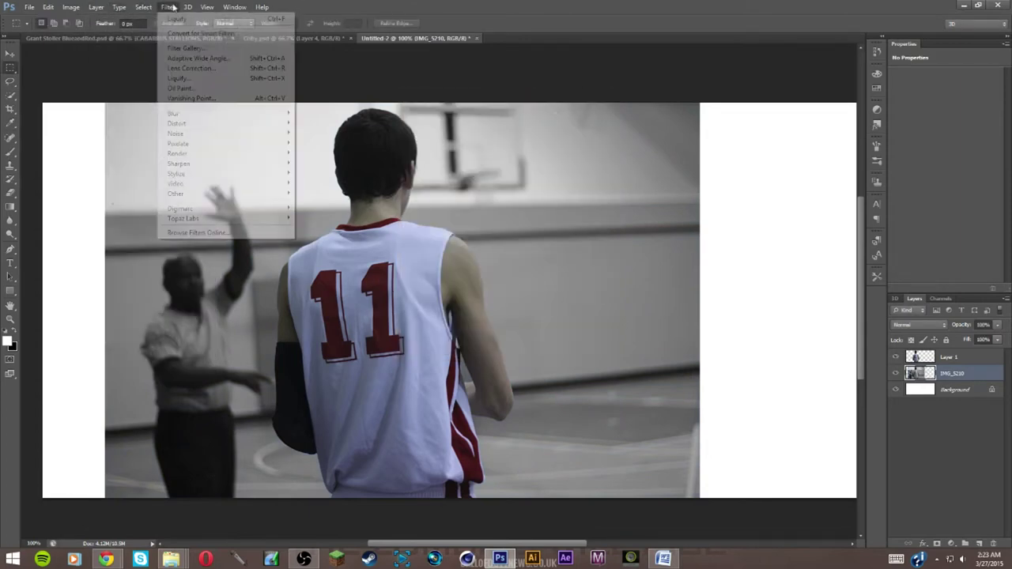
mouse_move(182, 114)
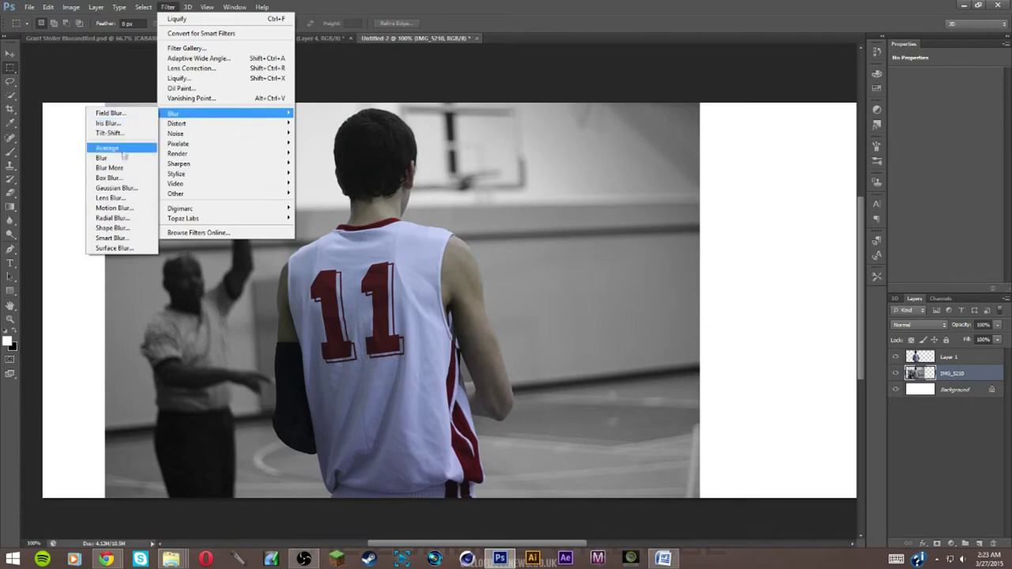
Apply a small-radius Gaussian Blur to the greyscale gym photo
left_click(116, 188)
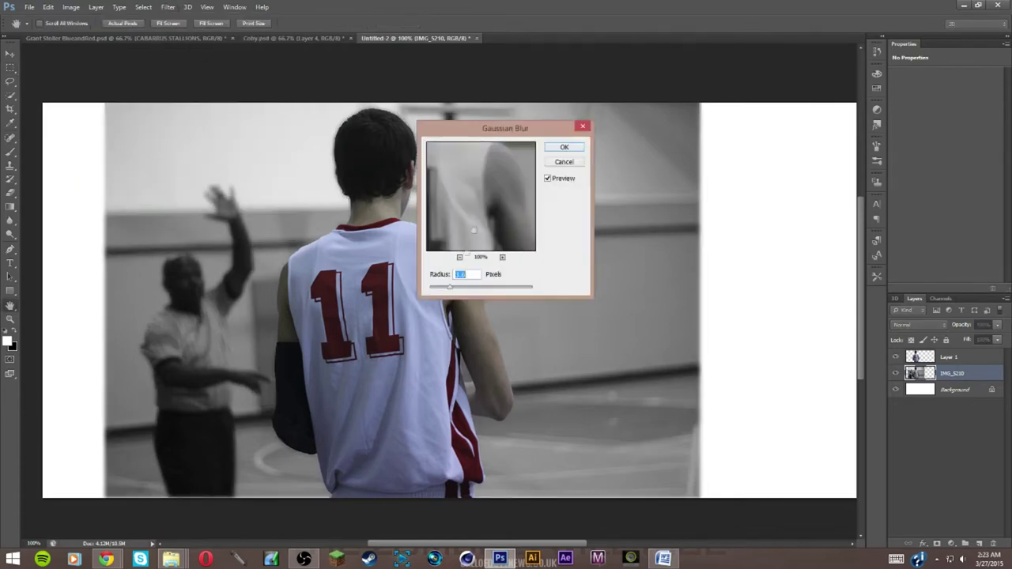
left_click(455, 291)
left_click(564, 148)
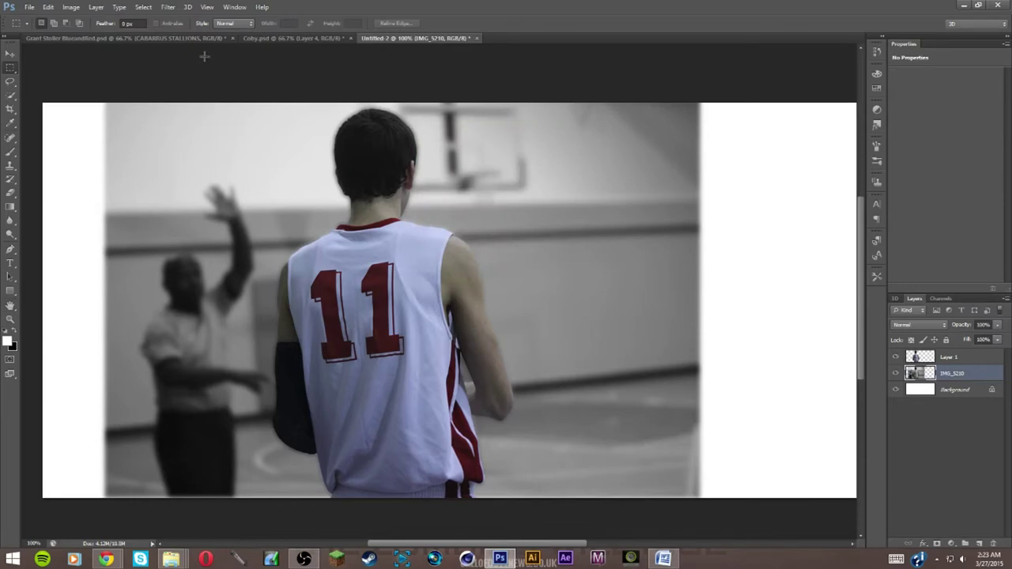
Apply a second Gaussian Blur at 1.5 px radius, then add an empty Layer 2
left_click(168, 7)
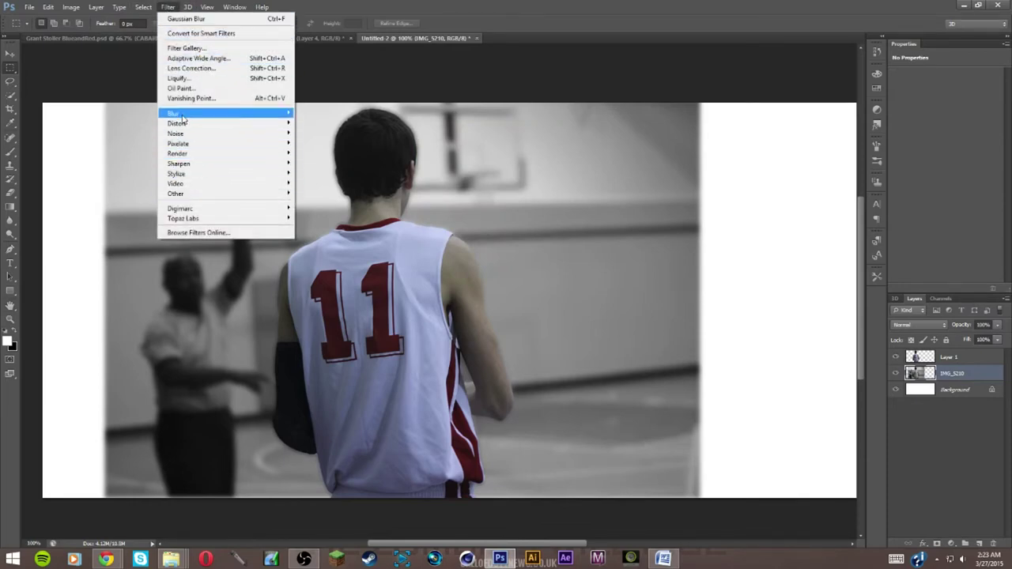
mouse_move(157, 115)
left_click(117, 187)
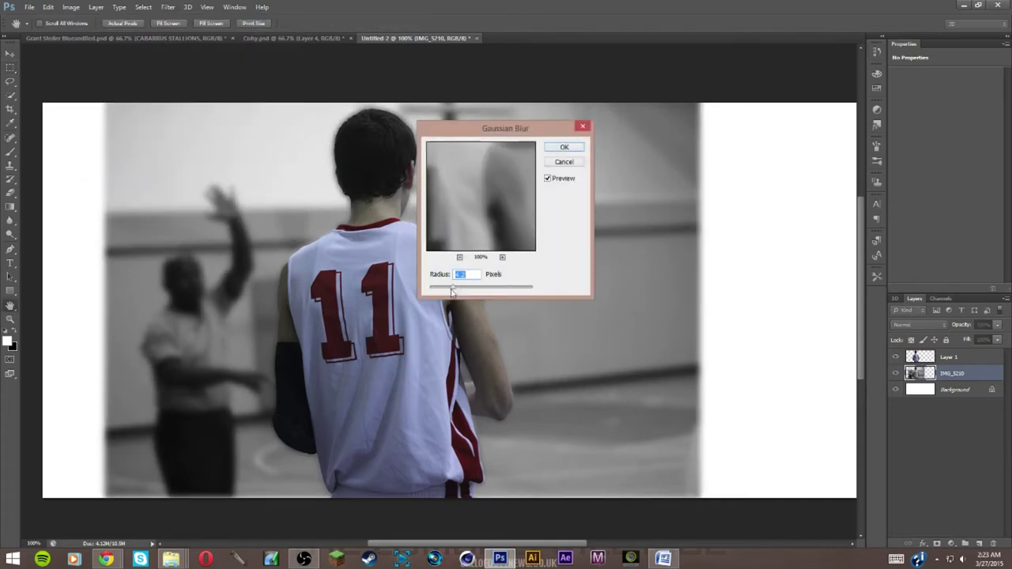
left_click_drag(438, 290, 440, 290)
left_click(565, 148)
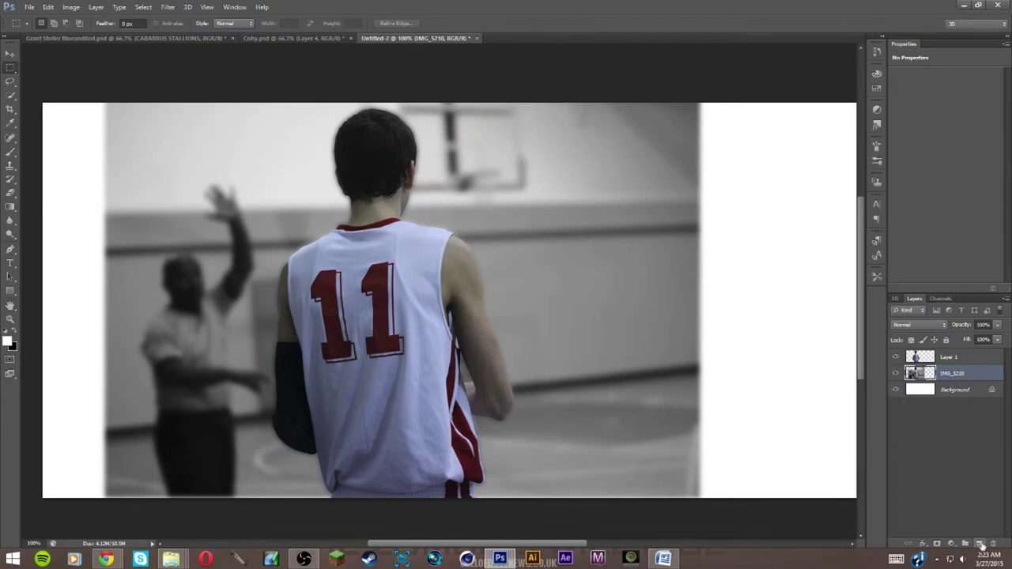
left_click(980, 544)
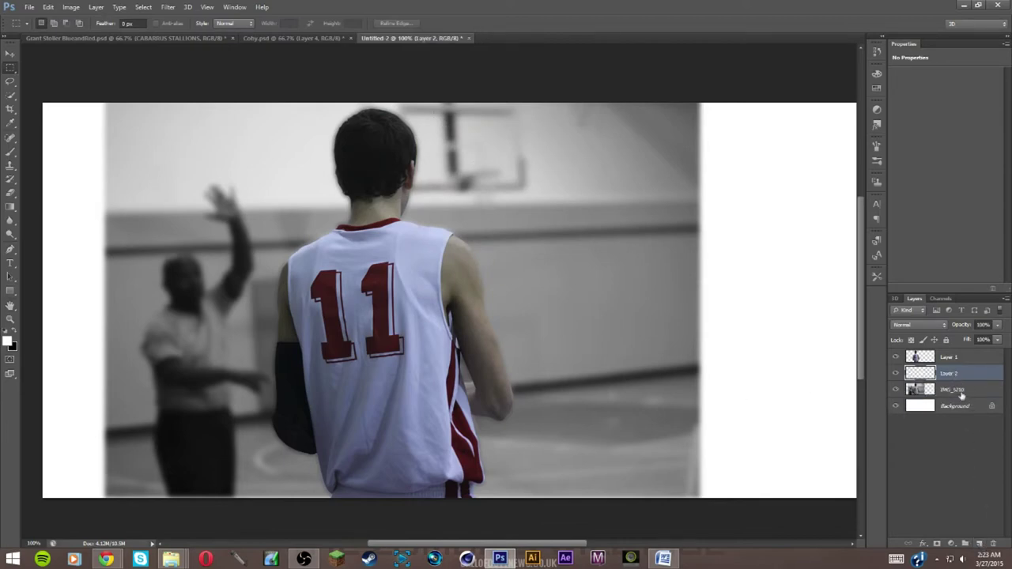
Make the new Layer 2 above the IMG_5210 photo the active layer
left_click(962, 393)
left_click(963, 374)
left_click(959, 390)
left_click(997, 369)
Set the foreground colour to pale cream c9c9bd
left_click(14, 153)
left_click(8, 341)
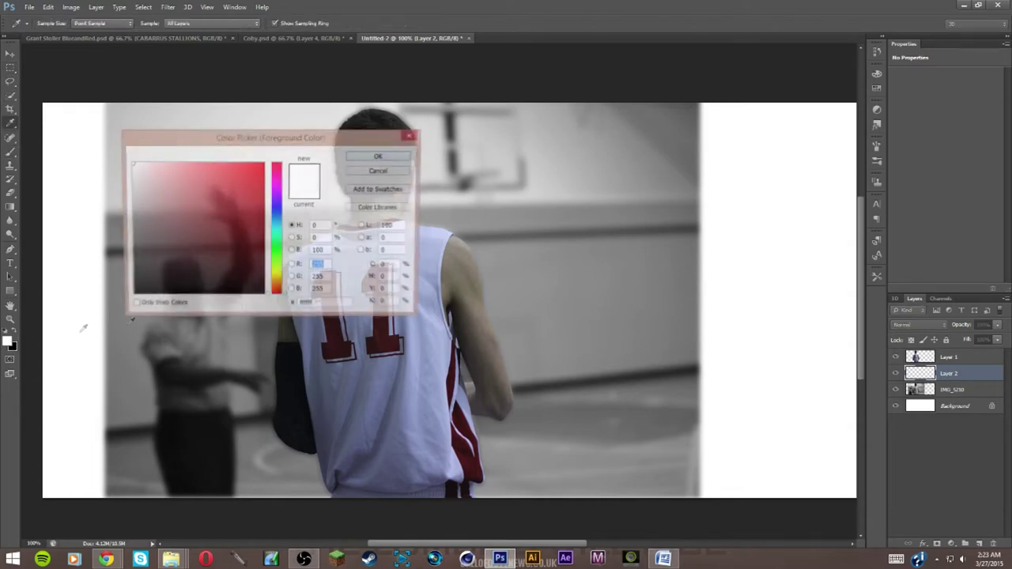
left_click(117, 206)
left_click_drag(118, 207, 133, 204)
left_click_drag(276, 294, 275, 275)
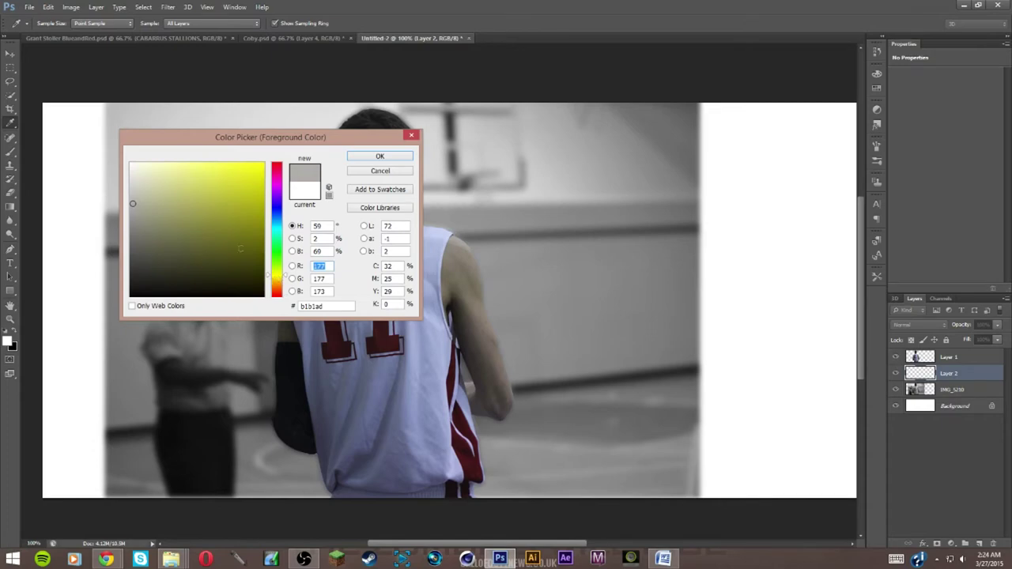
left_click_drag(146, 188, 136, 191)
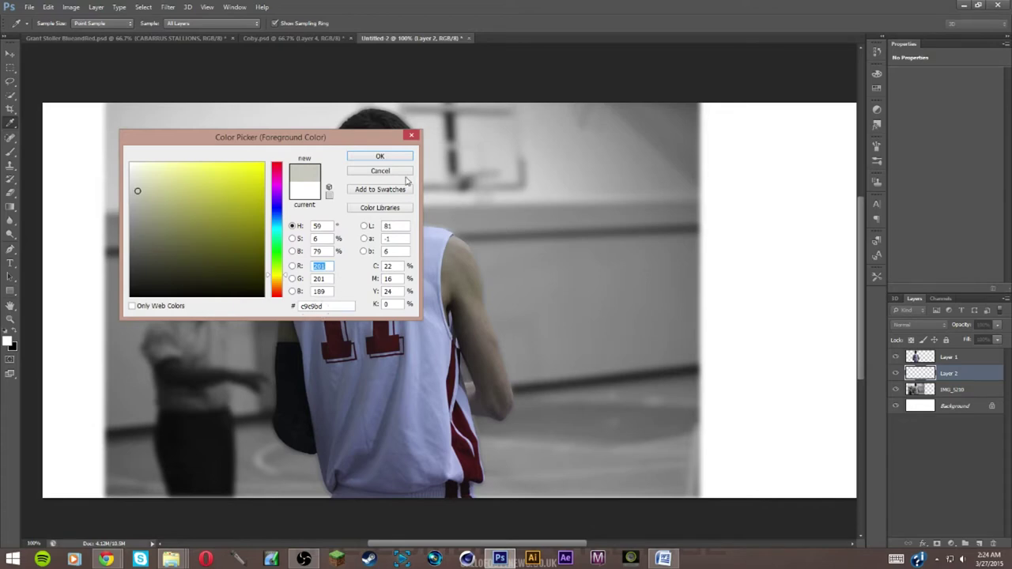
left_click(311, 305)
left_click(379, 155)
left_click(10, 150)
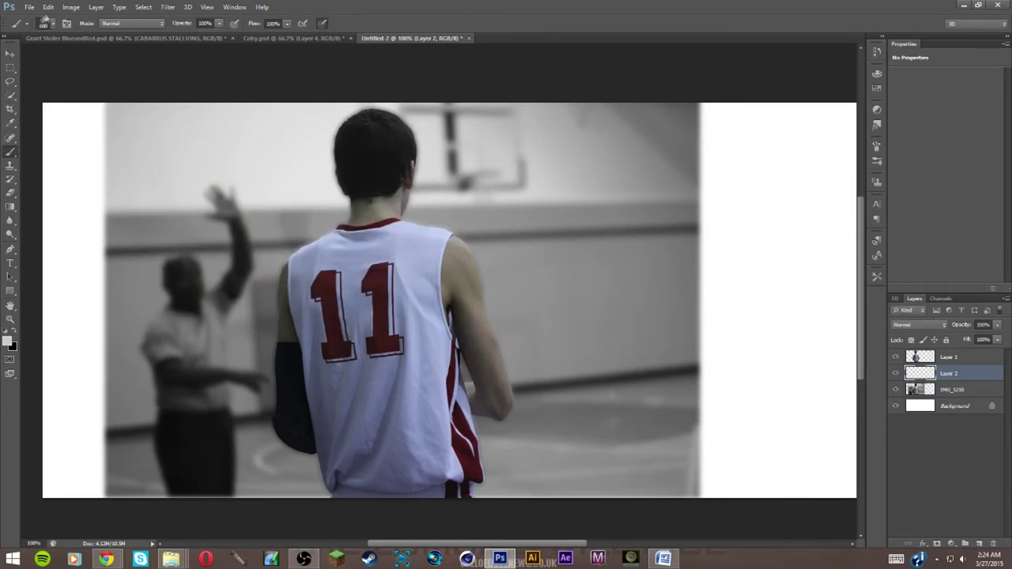
Set up a fully soft round brush, hardness 0%, about 300 px
left_click(46, 23)
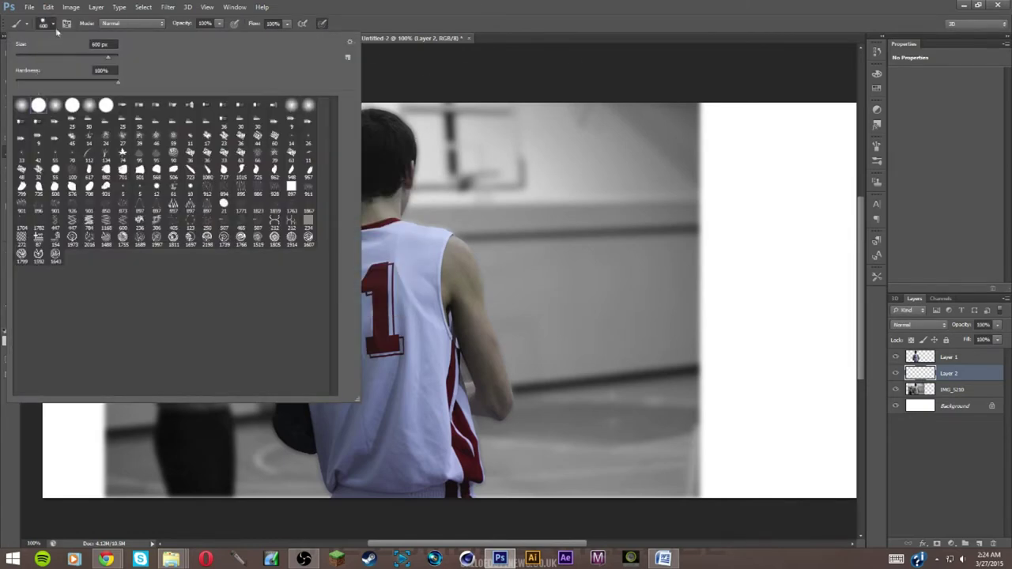
left_click(56, 31)
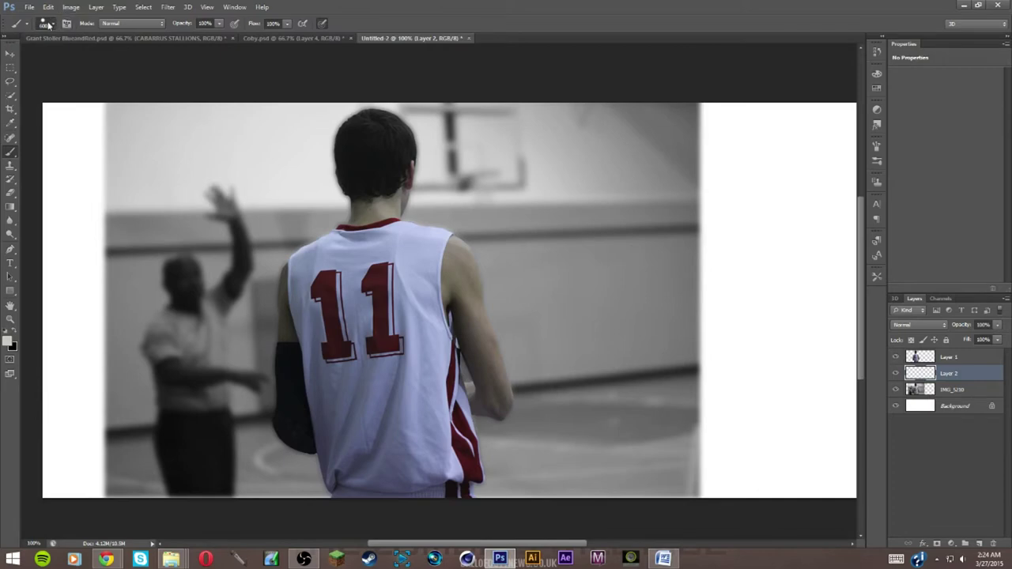
left_click(52, 24)
key("Tab")
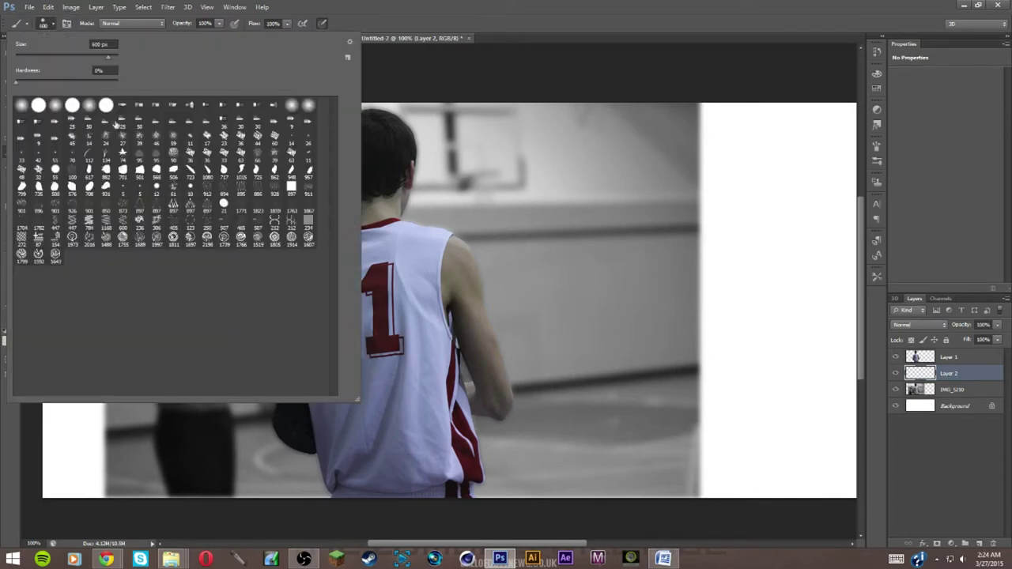
left_click(57, 26)
key("bracketleft")
key("bracketleft")
key("bracketleft")
key("bracketleft")
key("bracketleft")
Paint soft cream along the left, right, top and lower edges around the player
mouse_move(118, 124)
left_mouse_down()
mouse_move(86, 140)
mouse_move(90, 190)
left_mouse_up()
mouse_move(746, 293)
left_mouse_down()
mouse_move(779, 463)
mouse_move(750, 158)
mouse_move(672, 443)
mouse_move(723, 124)
mouse_move(734, 356)
mouse_move(752, 460)
mouse_move(700, 474)
mouse_move(734, 479)
left_mouse_up()
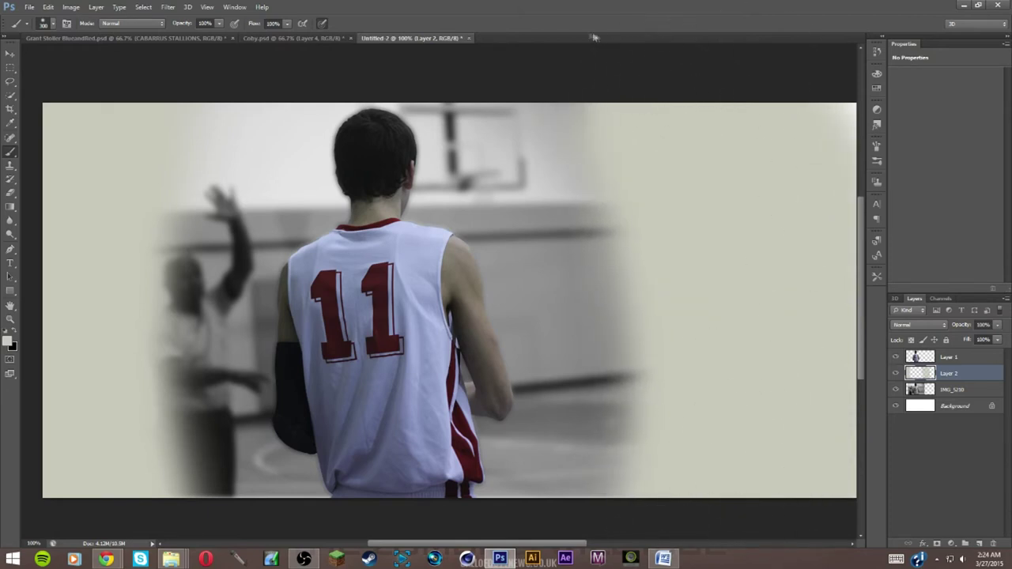
left_click_drag(601, 79, 467, 79)
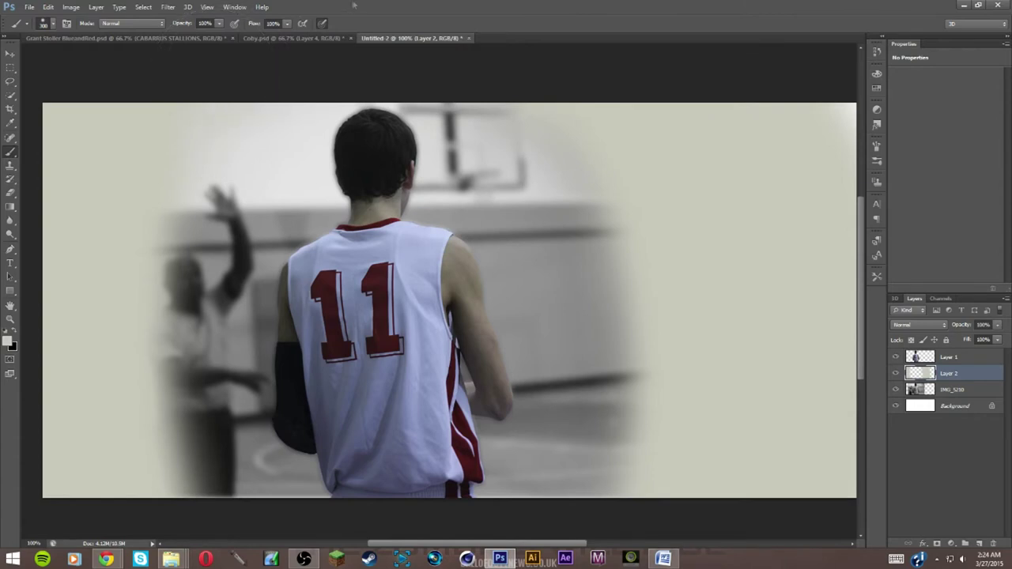
left_click_drag(158, 90, 90, 429)
mouse_move(121, 522)
left_mouse_down()
mouse_move(180, 418)
mouse_move(178, 482)
mouse_move(332, 522)
mouse_move(360, 517)
mouse_move(273, 520)
mouse_move(332, 546)
left_mouse_up()
key("bracketleft")
key("bracketleft")
key("bracketleft")
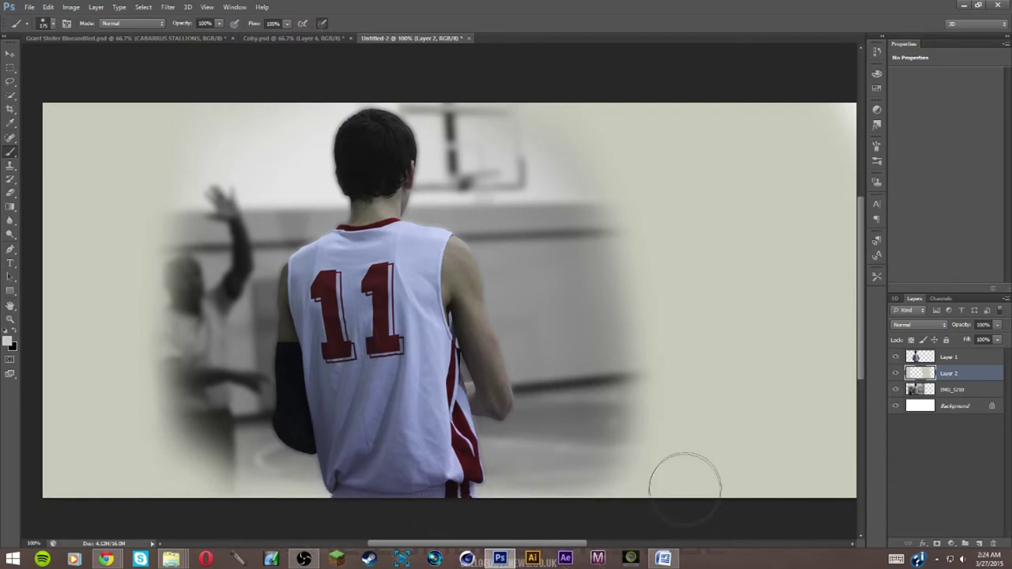
left_click_drag(334, 79, 572, 72)
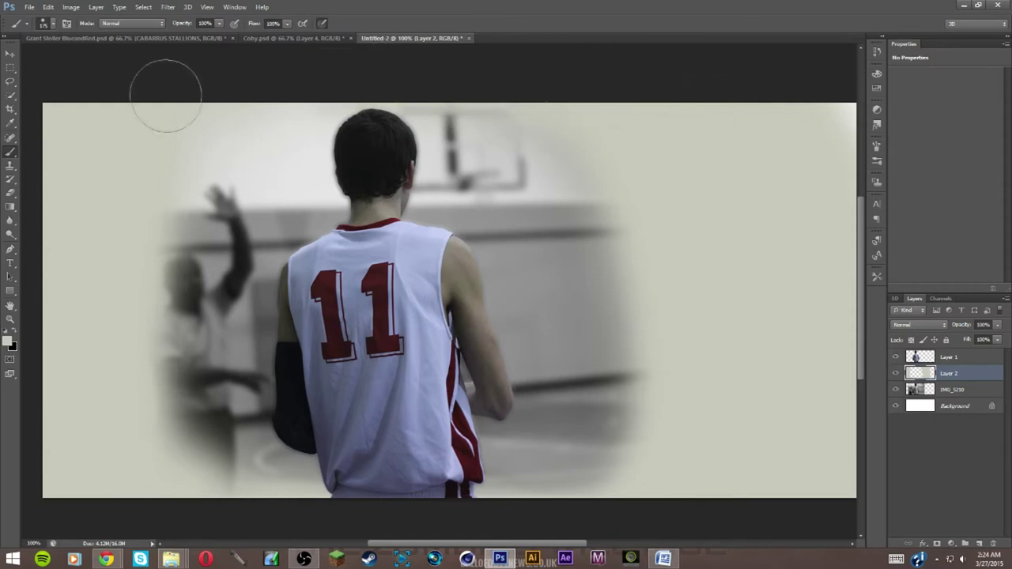
Try a lower opacity for Layer 2, then return it to 100%
left_click(997, 324)
left_click_drag(995, 337, 995, 340)
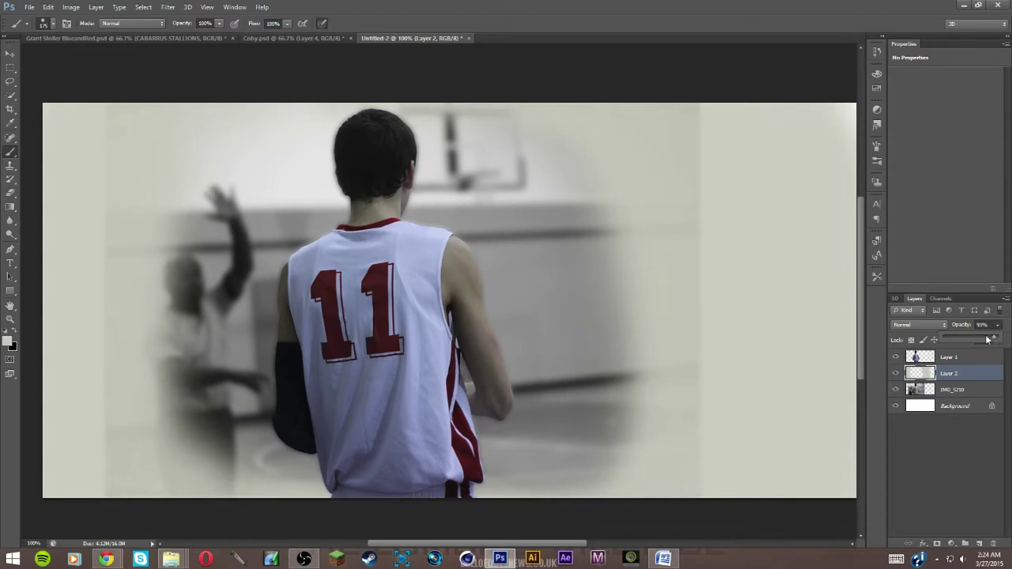
key("Return")
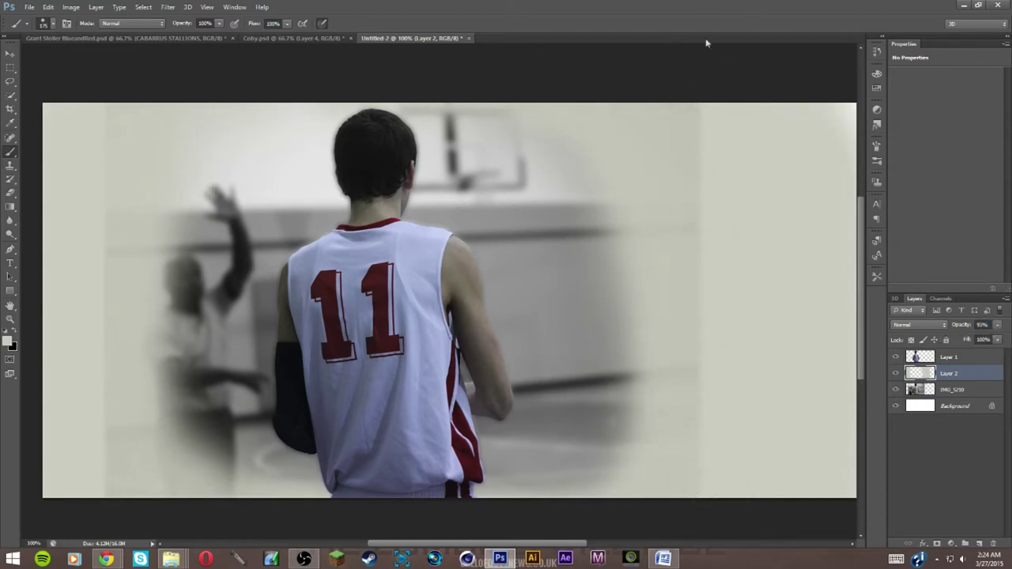
left_click(997, 324)
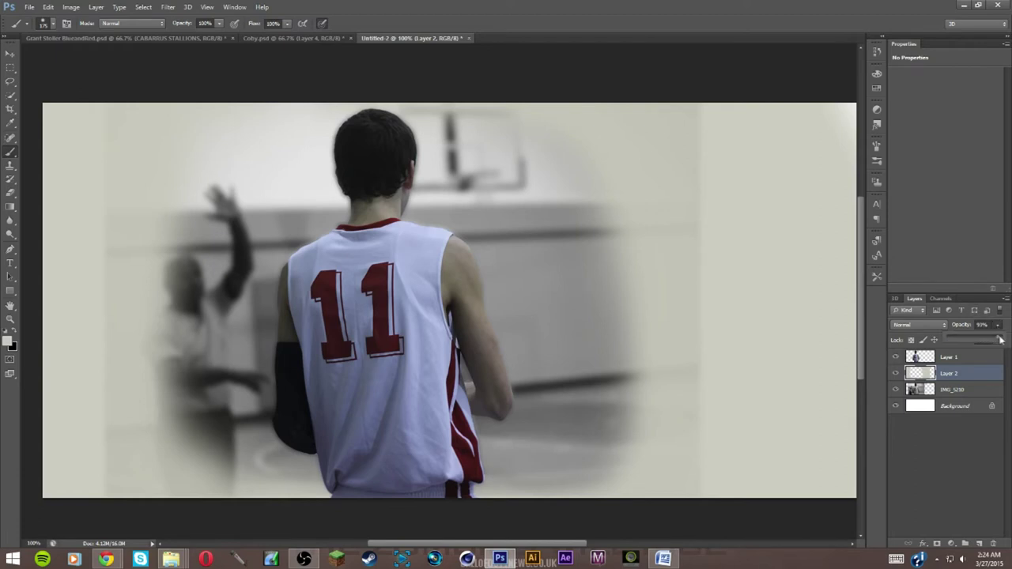
left_click_drag(1000, 340, 1007, 340)
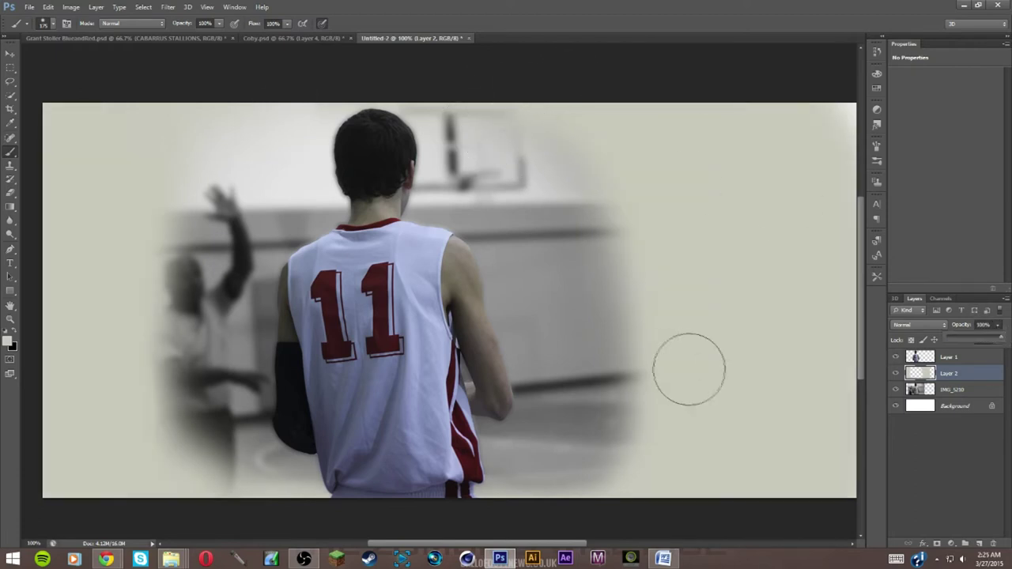
left_click(971, 375)
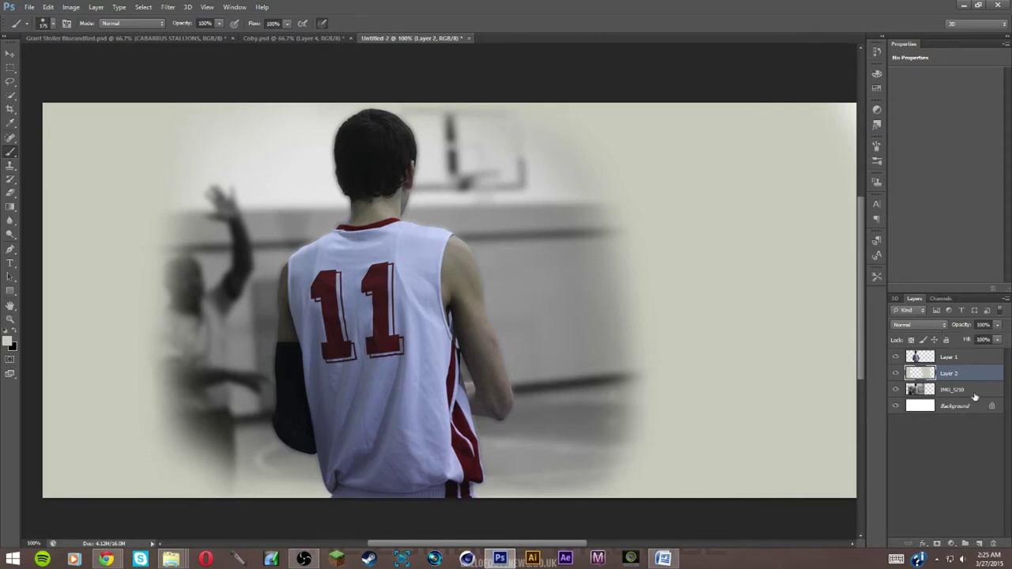
Duplicate the player's Layer 1 with Ctrl+J
left_click(972, 360)
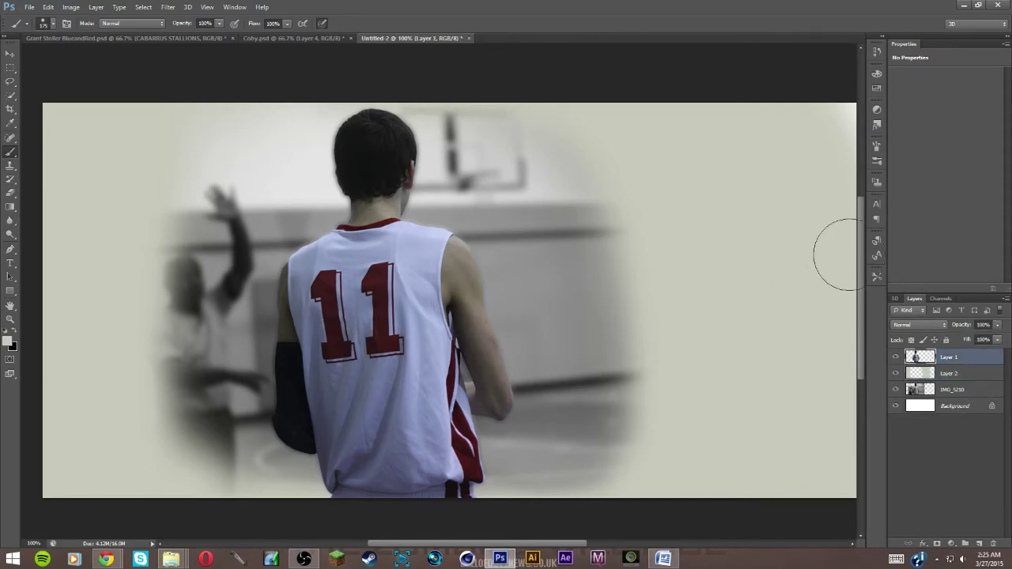
left_click(10, 53)
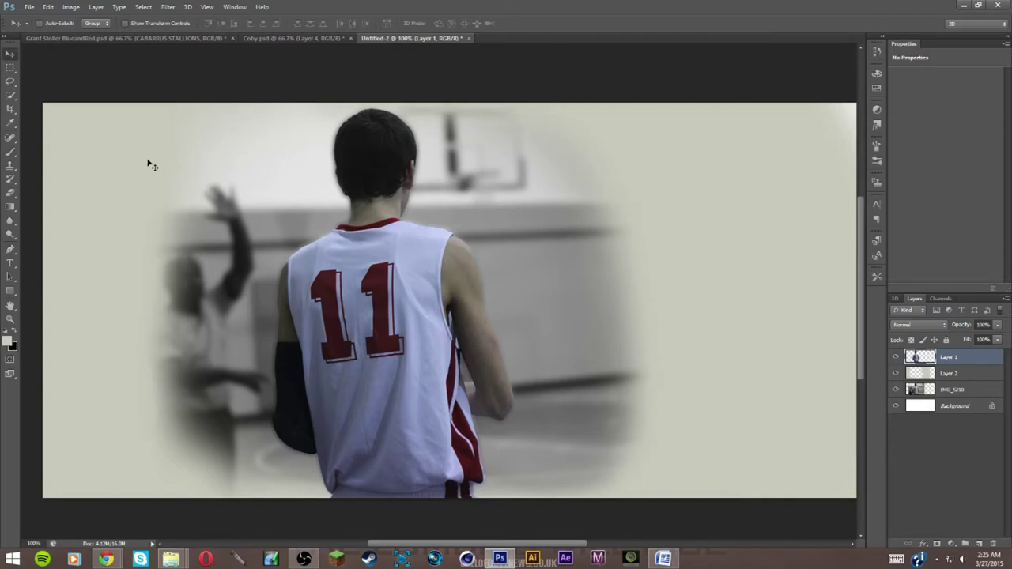
key("ctrl+j")
Rename the layers Original and Edit, and hide the Original layer
double_click(953, 373)
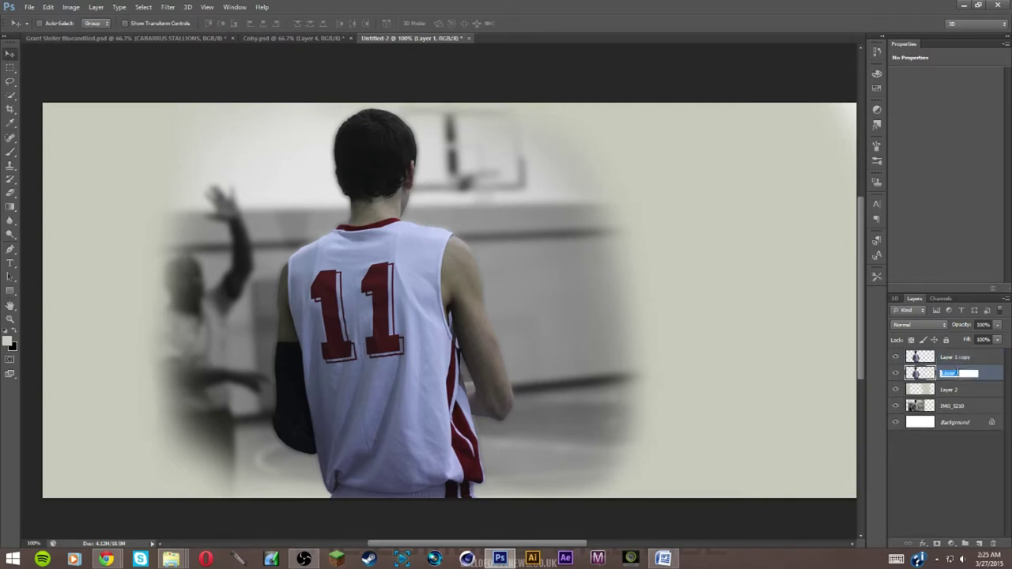
type("Original")
key("Return")
double_click(964, 358)
type("Edit")
key("Return")
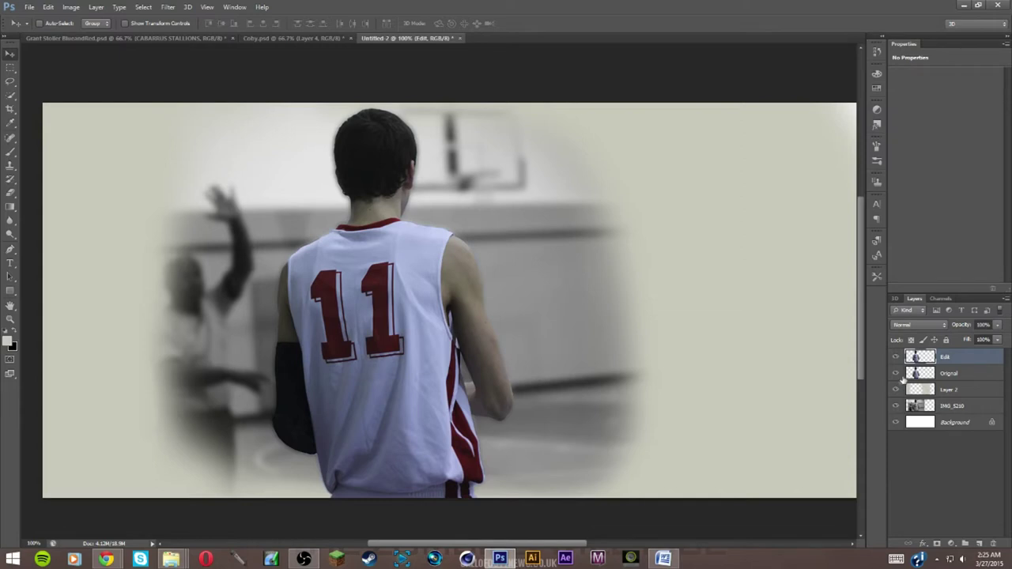
left_click(895, 372)
left_click(166, 10)
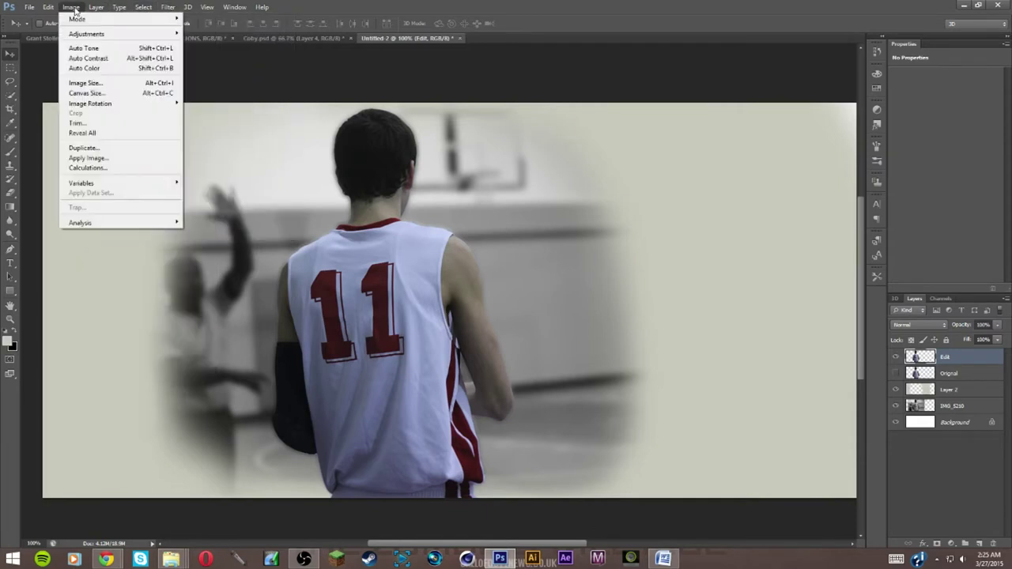
Raise the Edit layer's contrast to about 15, then toggle Original to compare
mouse_move(99, 34)
left_click(204, 36)
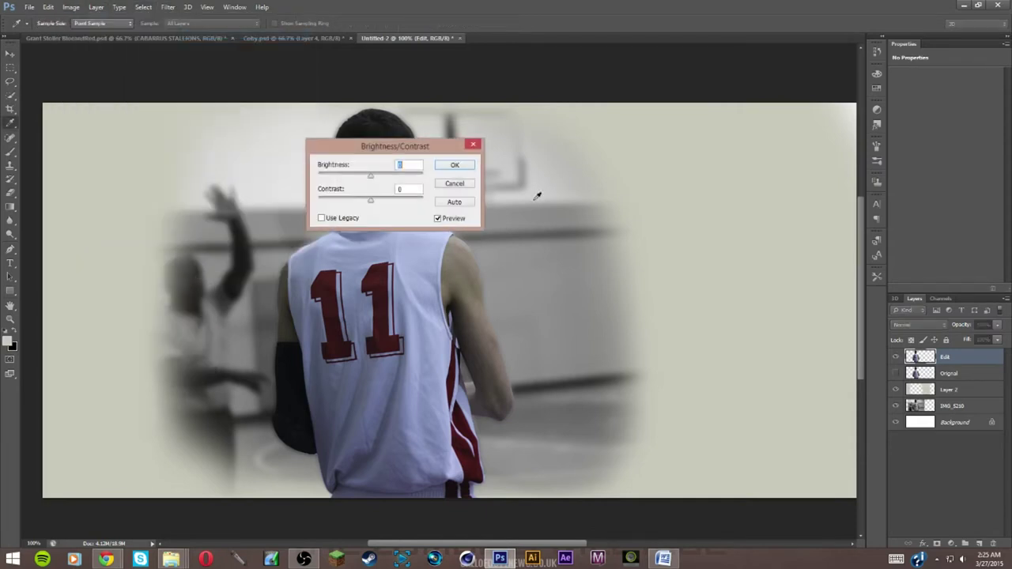
left_click_drag(375, 198, 378, 202)
left_click_drag(411, 147, 661, 88)
left_click_drag(637, 143, 640, 147)
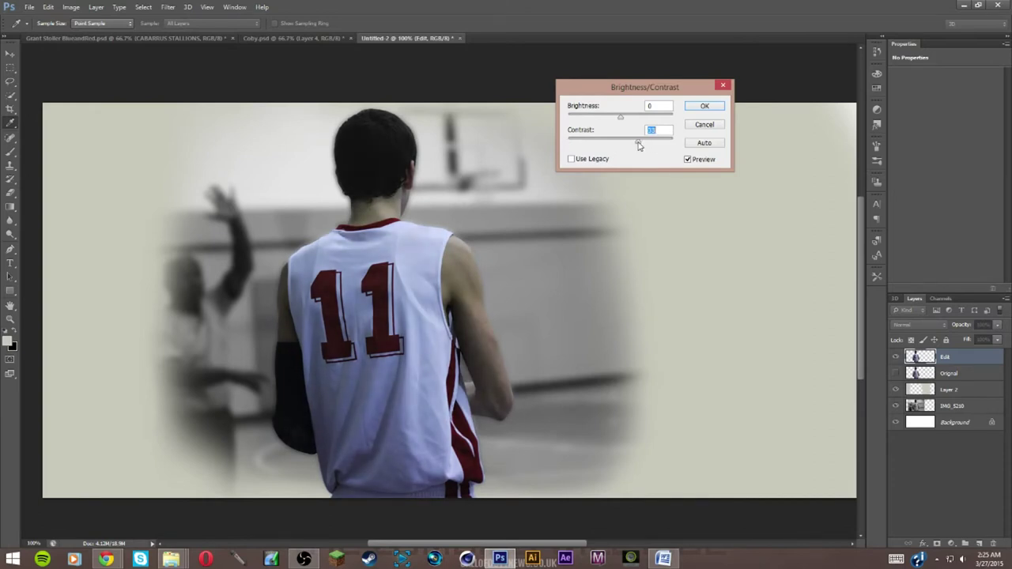
left_click_drag(638, 146, 637, 145)
left_click(688, 107)
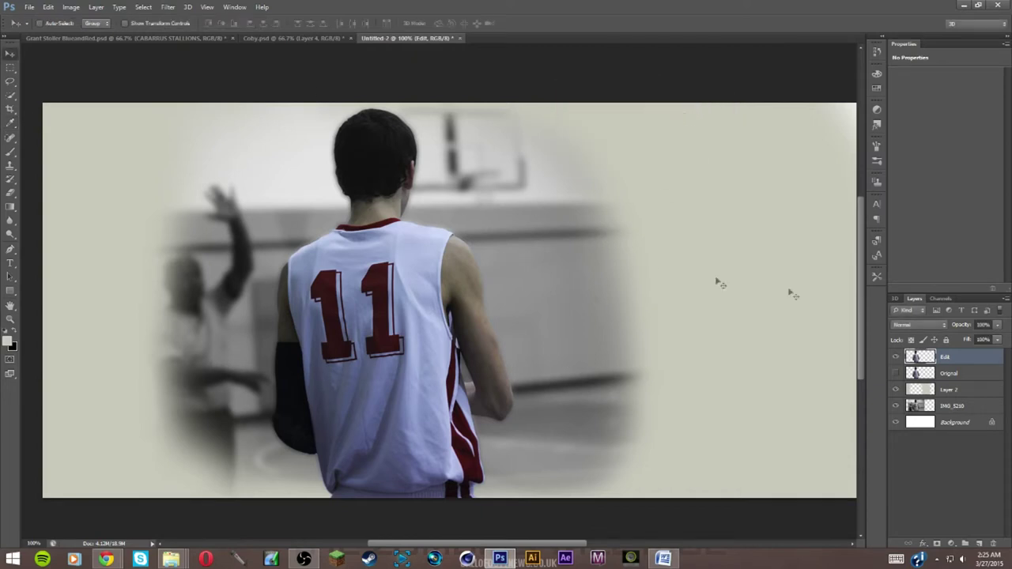
left_click(895, 373)
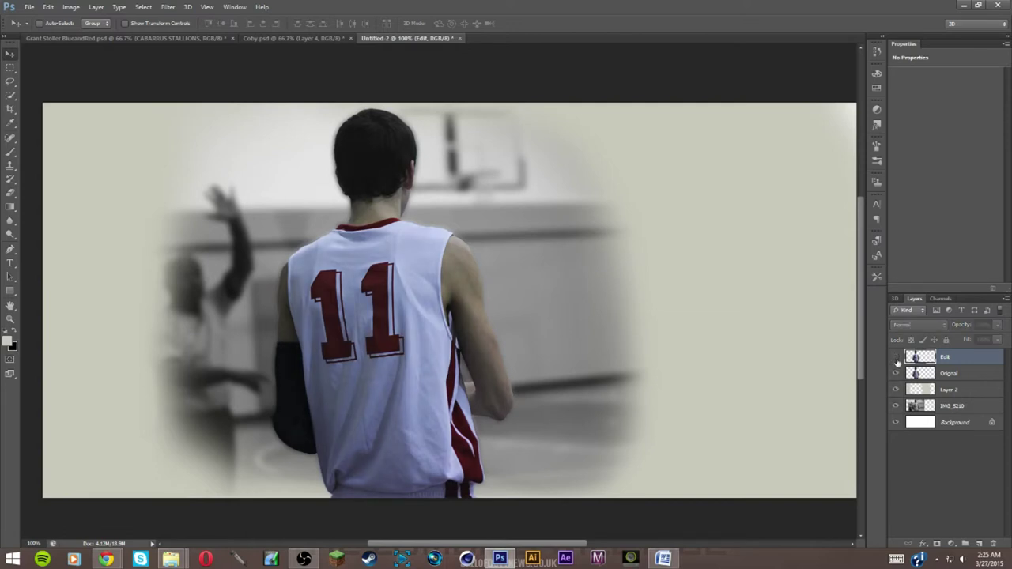
left_click(895, 373)
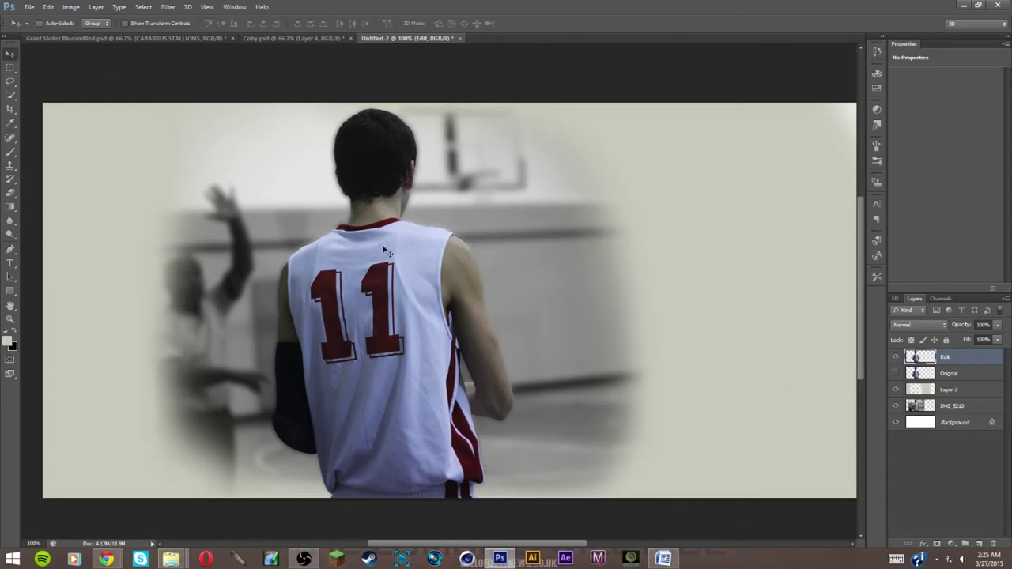
Launch Topaz Adjust 5 from the Filter menu and close it unapplied
left_click(168, 7)
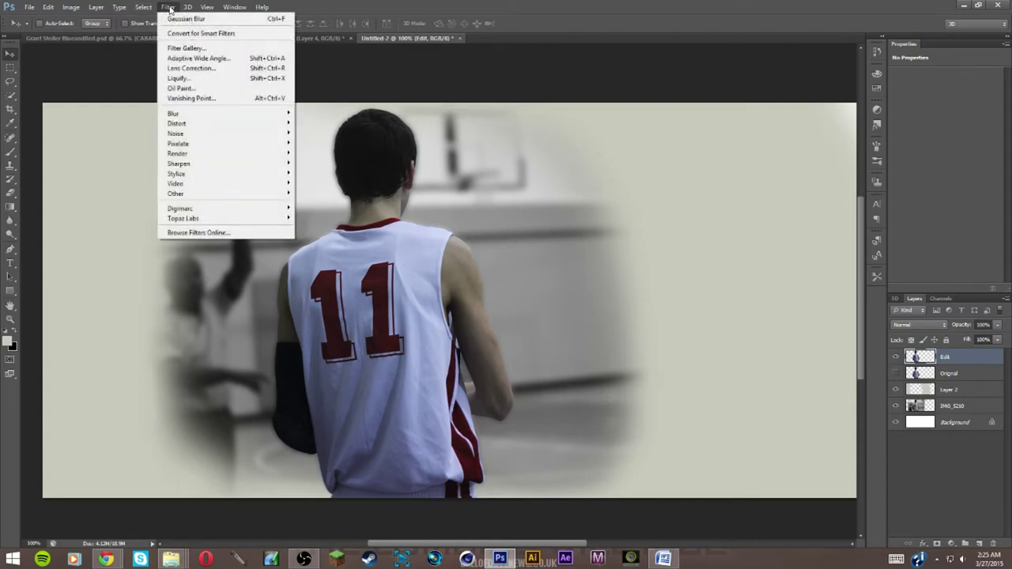
mouse_move(191, 222)
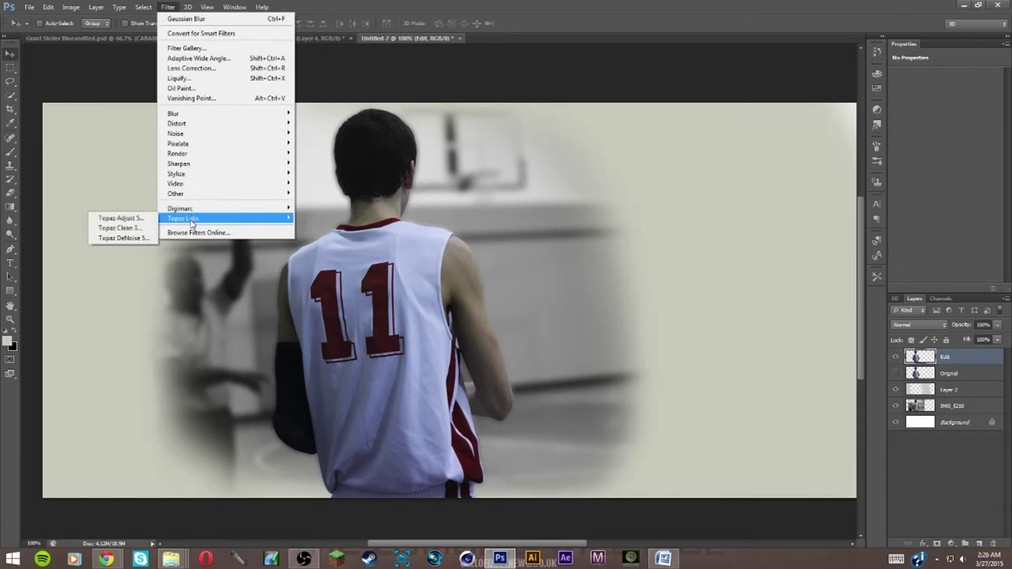
left_click(149, 219)
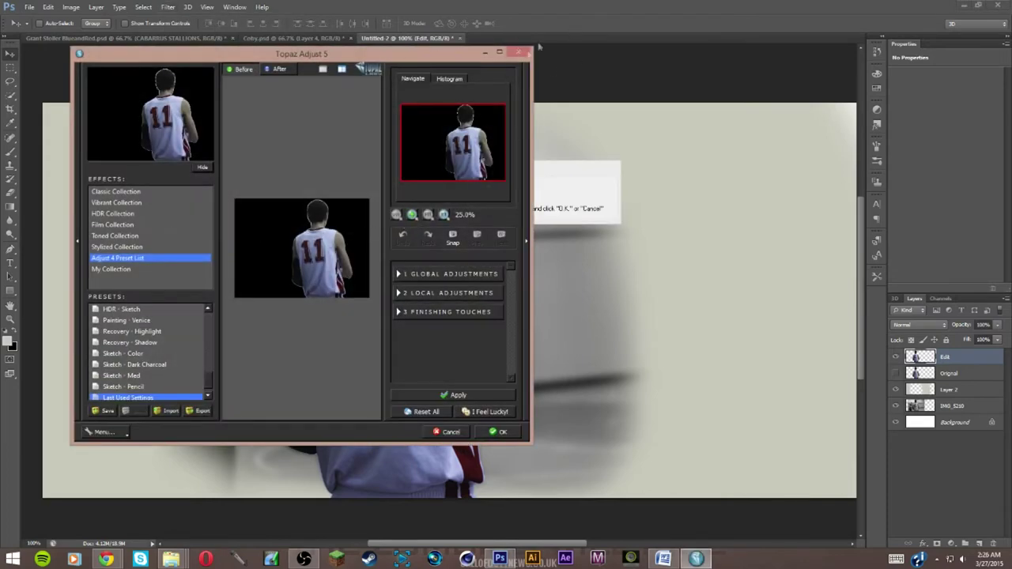
left_click(448, 432)
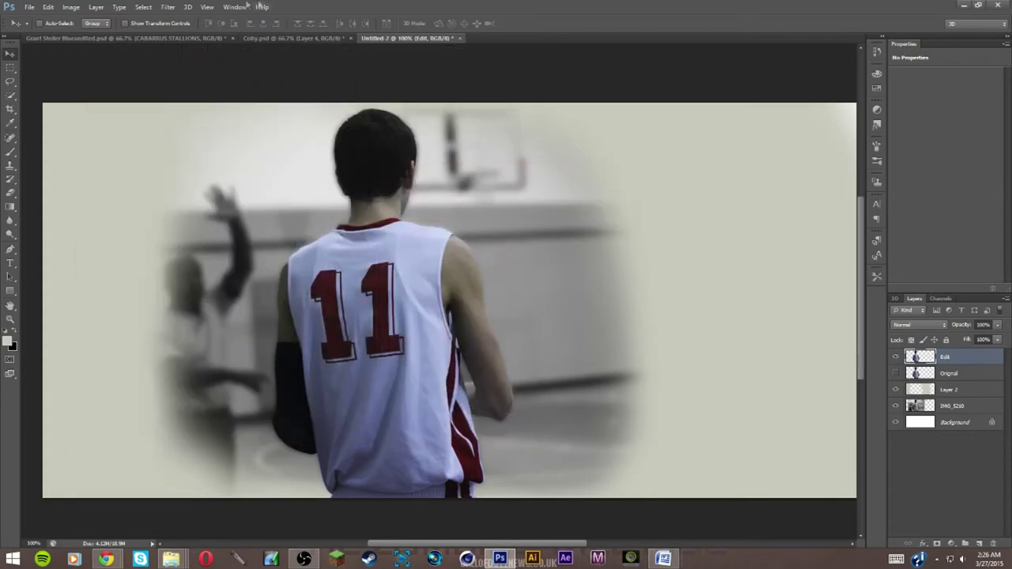
Reopen Topaz Adjust 5 and apply the Psychedelic preset to the player
left_click(170, 6)
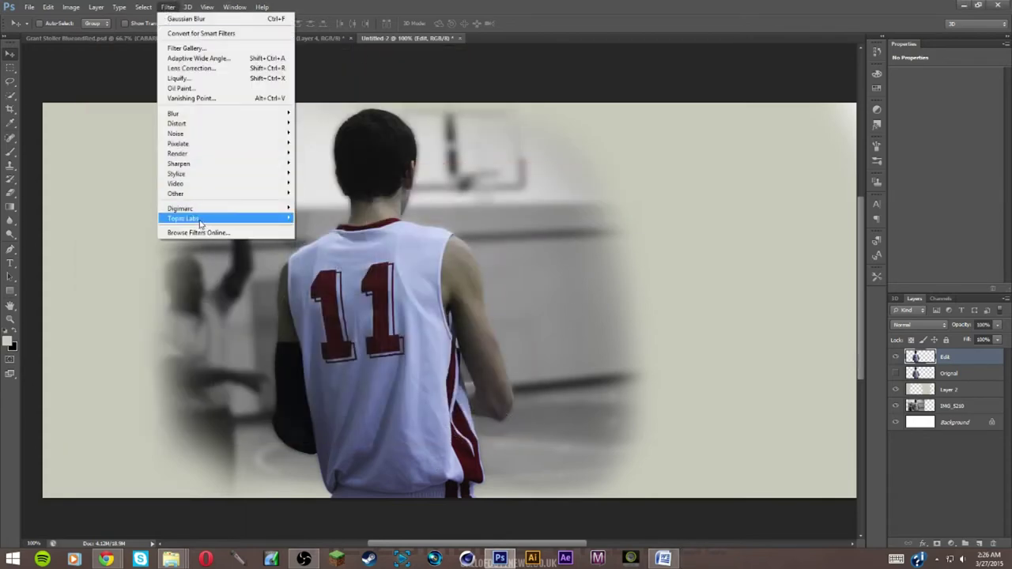
mouse_move(200, 224)
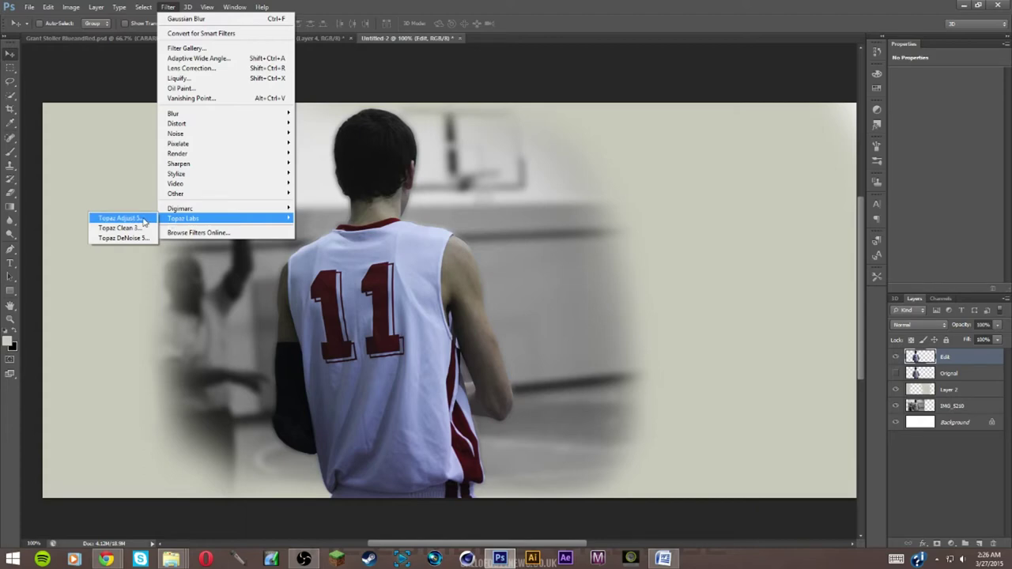
left_click(143, 219)
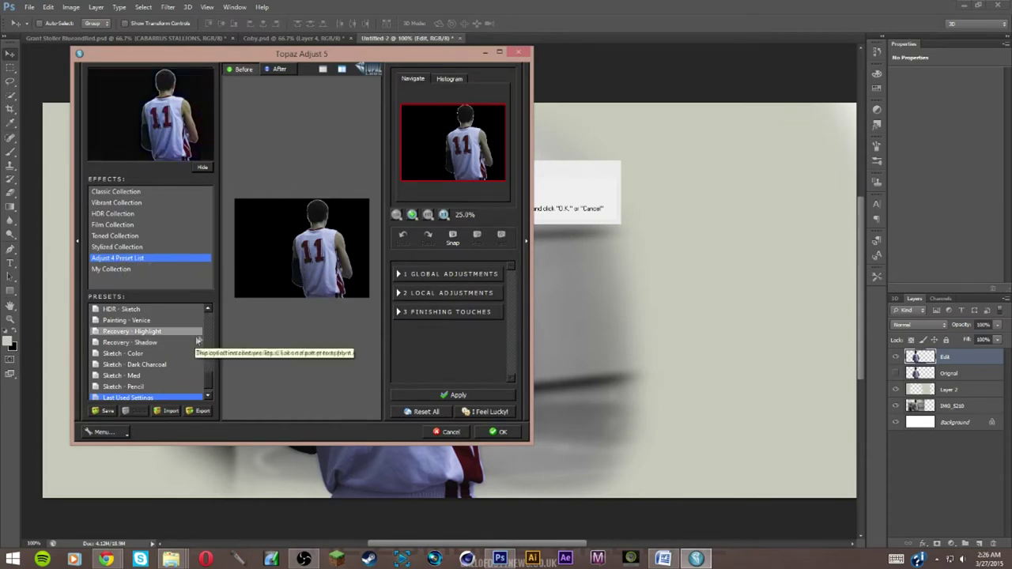
left_click_drag(209, 378, 206, 351)
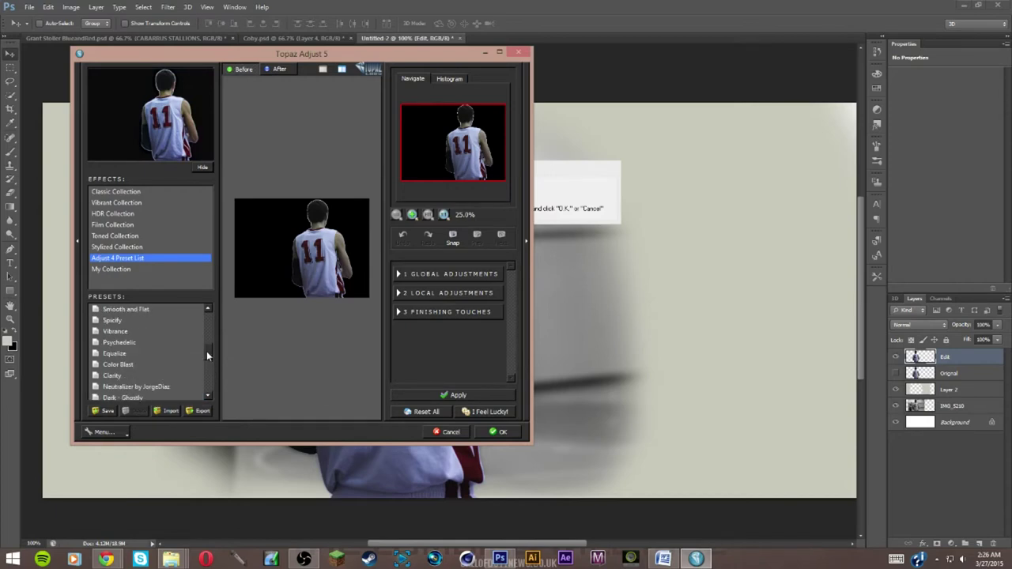
left_click(144, 342)
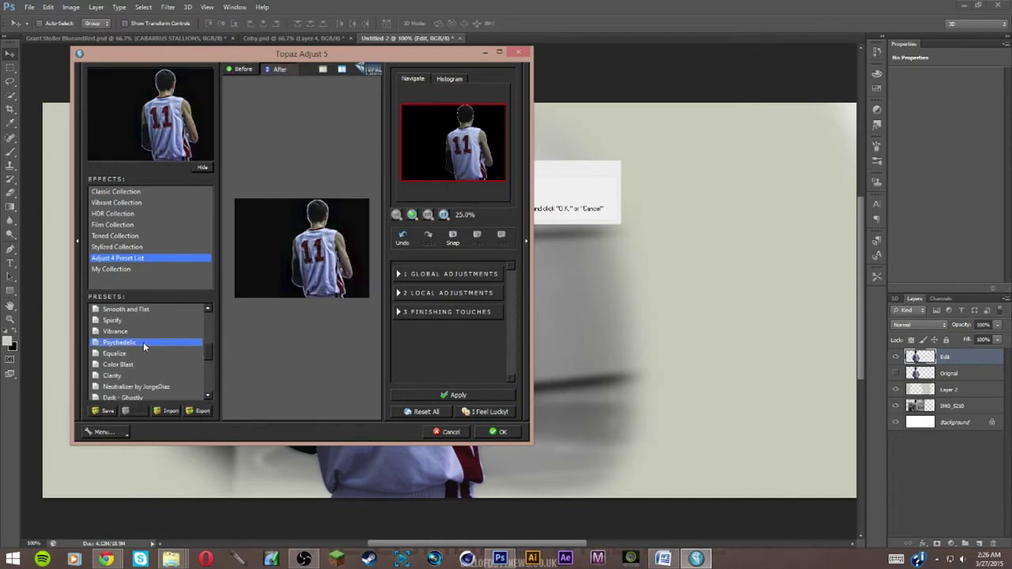
Lower Details Strength to about 0.80, set saturation to 0.90, and apply the effect
left_click(399, 274)
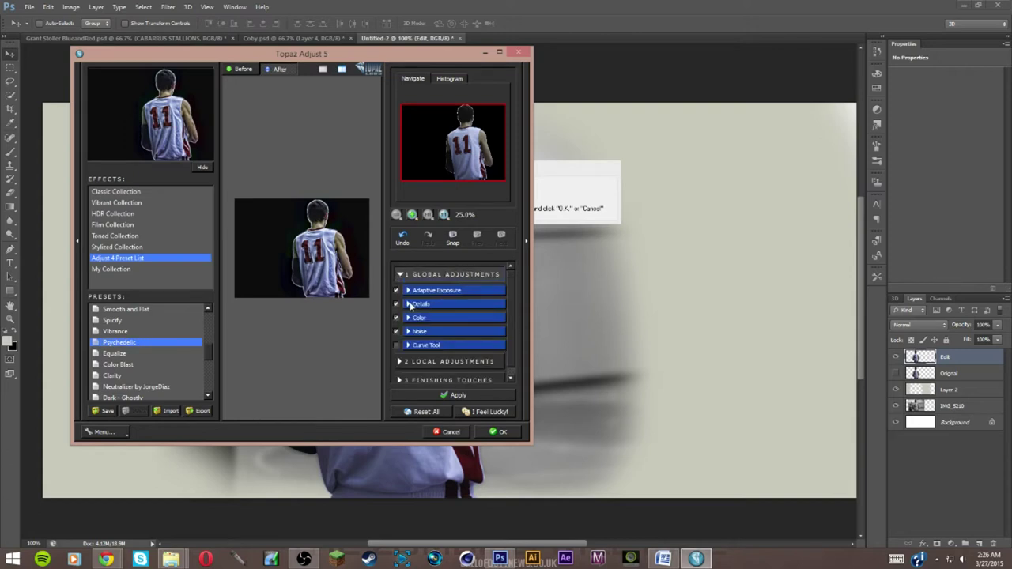
left_click(410, 306)
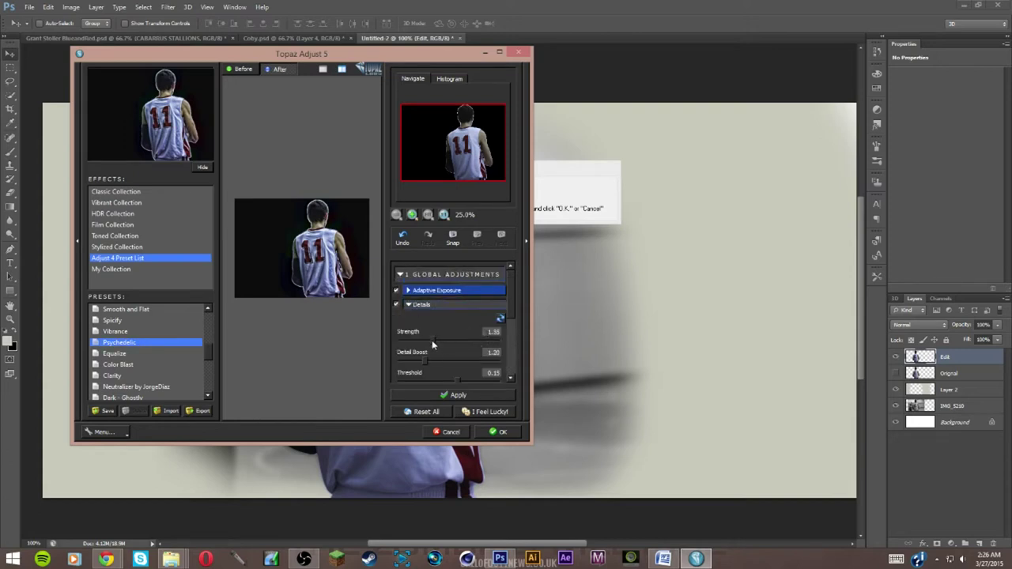
left_click_drag(418, 341, 416, 338)
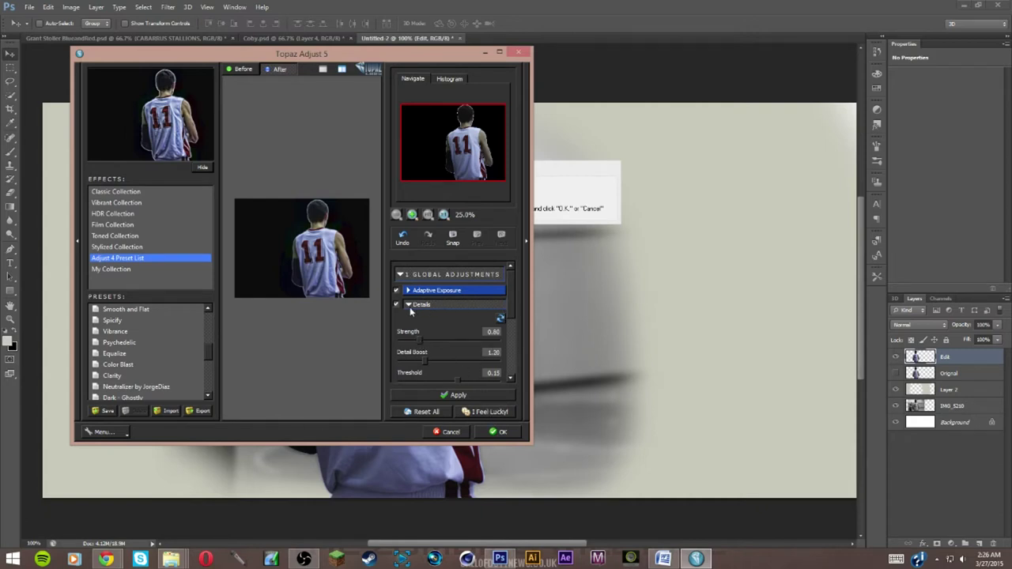
left_click(410, 309)
left_click(406, 318)
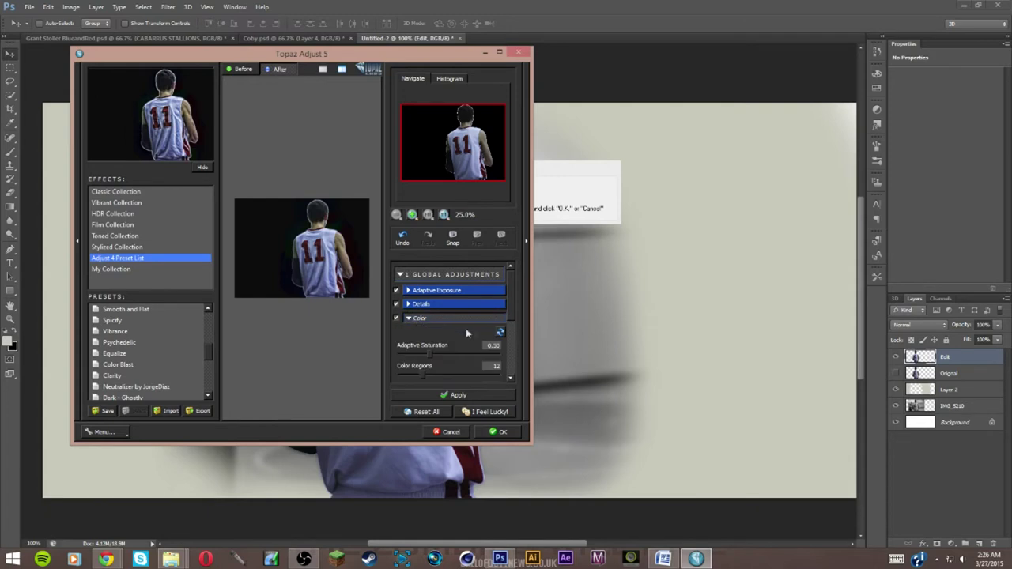
scroll(508, 314, "down", 3)
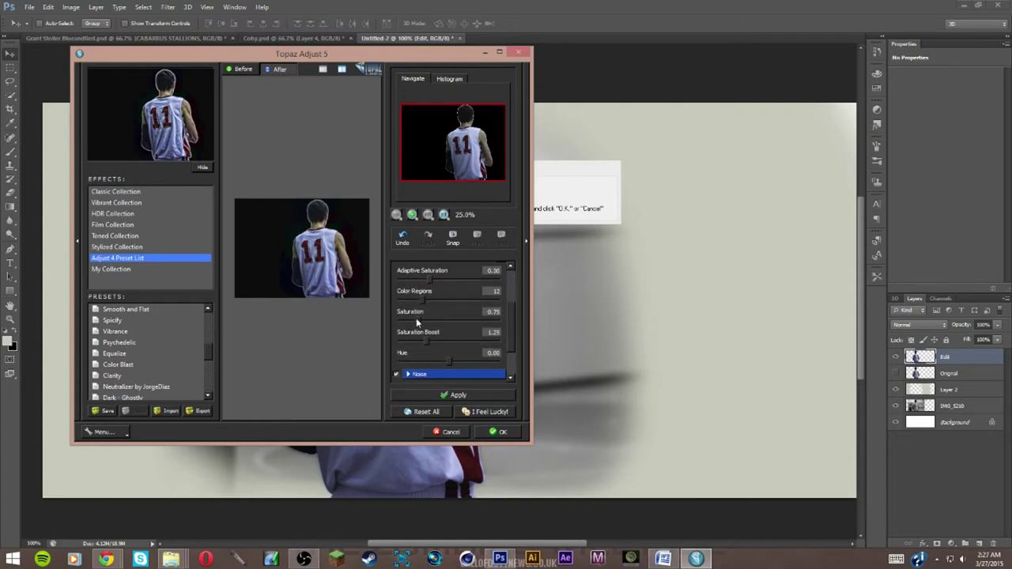
left_click_drag(422, 322, 424, 323)
left_click(502, 433)
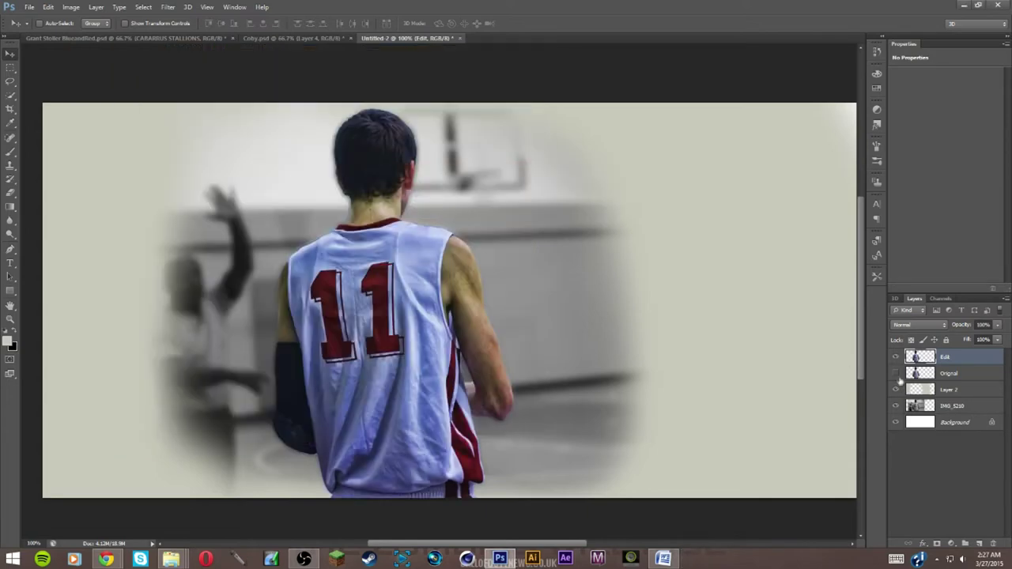
Compare the Edit layer's look, leaving Edit visible and the Original layer hidden
left_click(895, 358)
left_click(895, 358)
left_click(895, 358)
left_click(895, 357)
left_click(894, 373)
Apply Topaz Clean 3 FlatStyle with Strength 2 and Edges Accent 0, then duplicate the layer
left_click(168, 7)
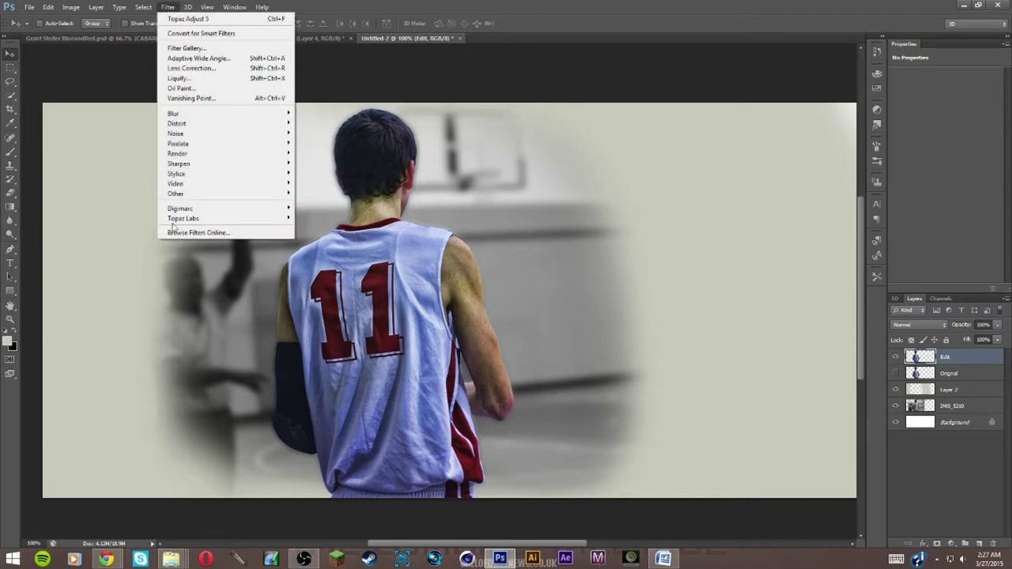
mouse_move(179, 224)
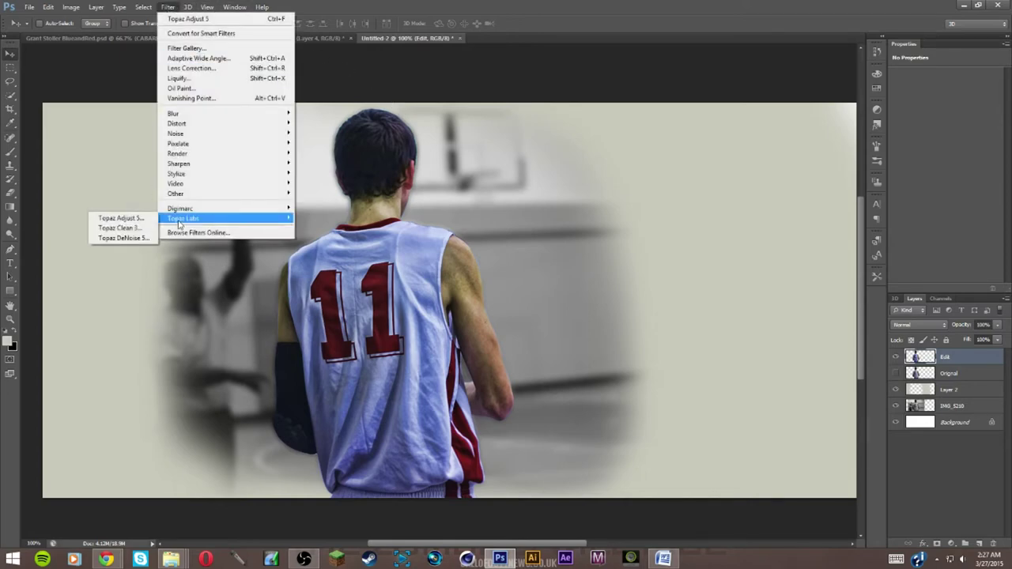
left_click(118, 227)
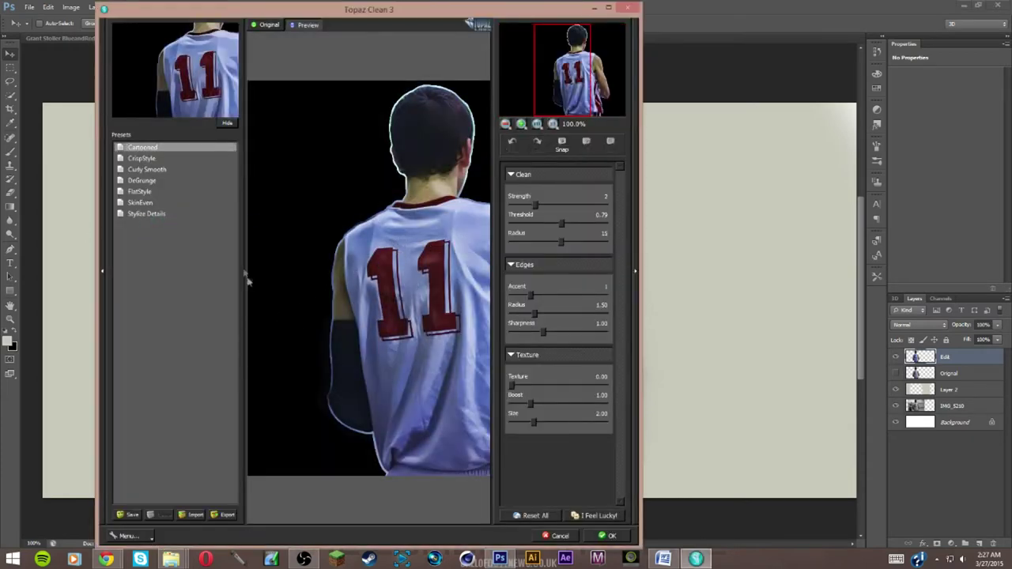
left_click(140, 192)
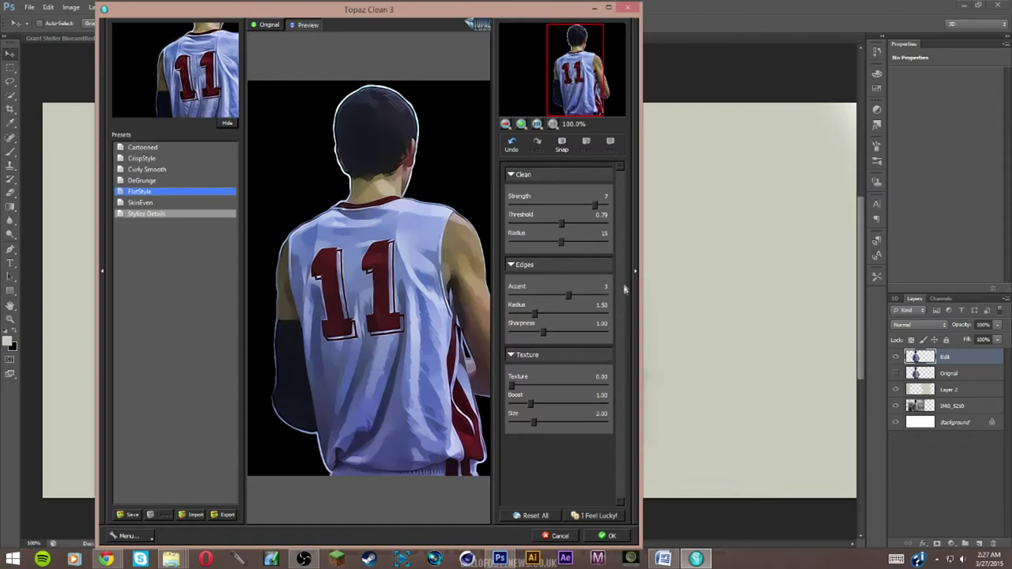
left_click_drag(598, 207, 545, 211)
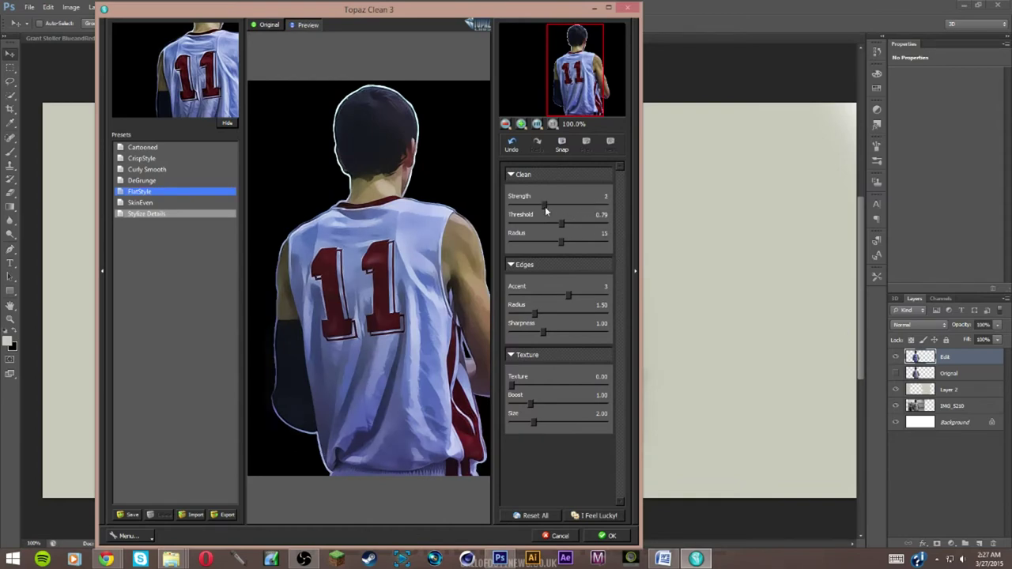
left_click_drag(550, 209, 546, 211)
left_click_drag(566, 297, 531, 300)
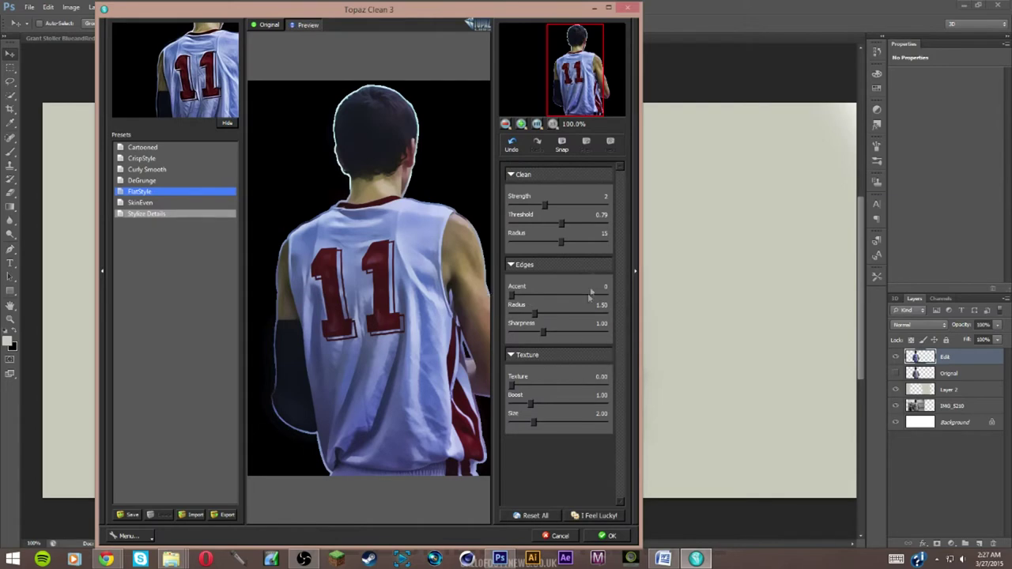
left_click(617, 537)
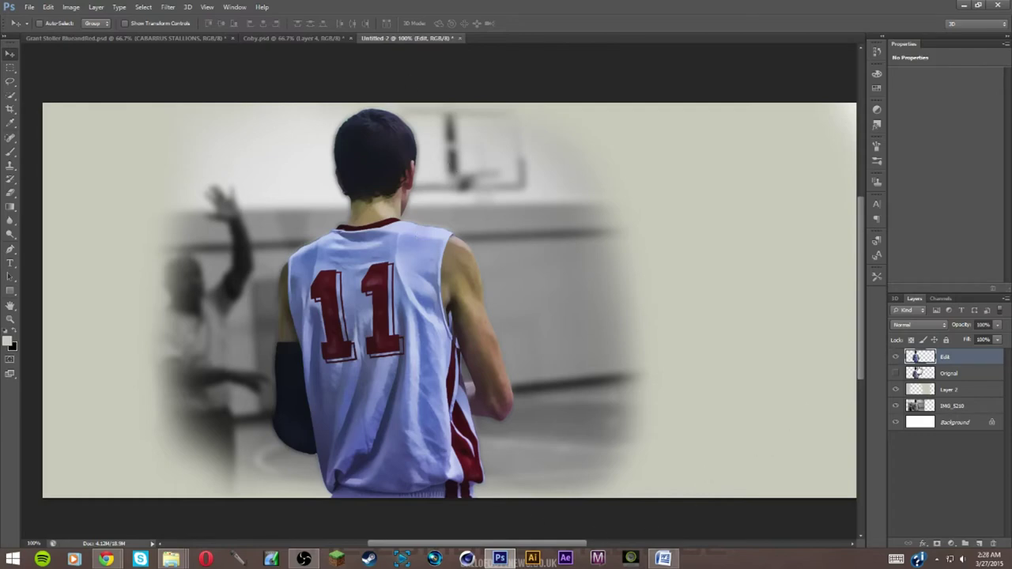
key("ctrl+j")
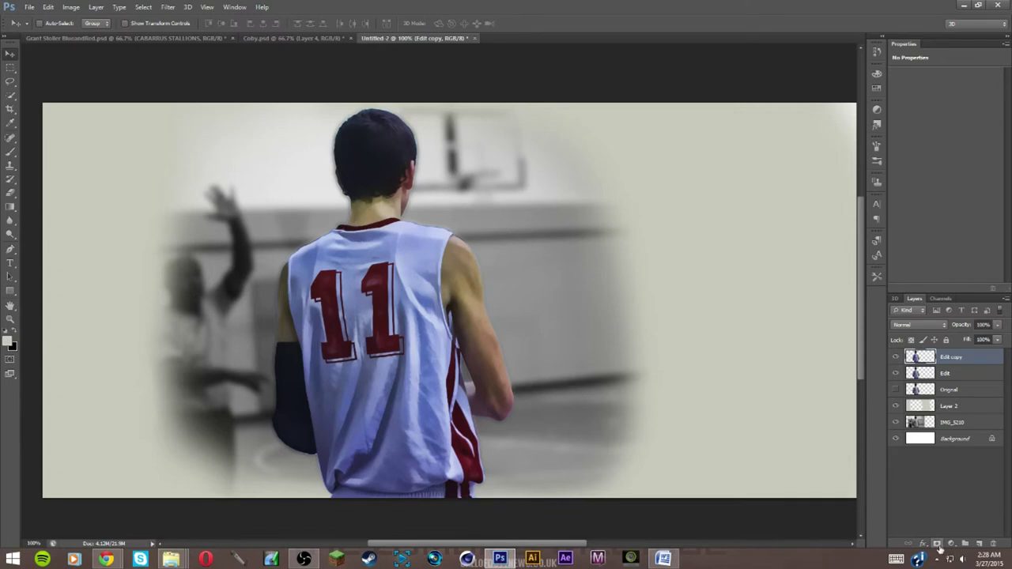
Run a High Pass filter on Edit copy and invert it
left_click(172, 7)
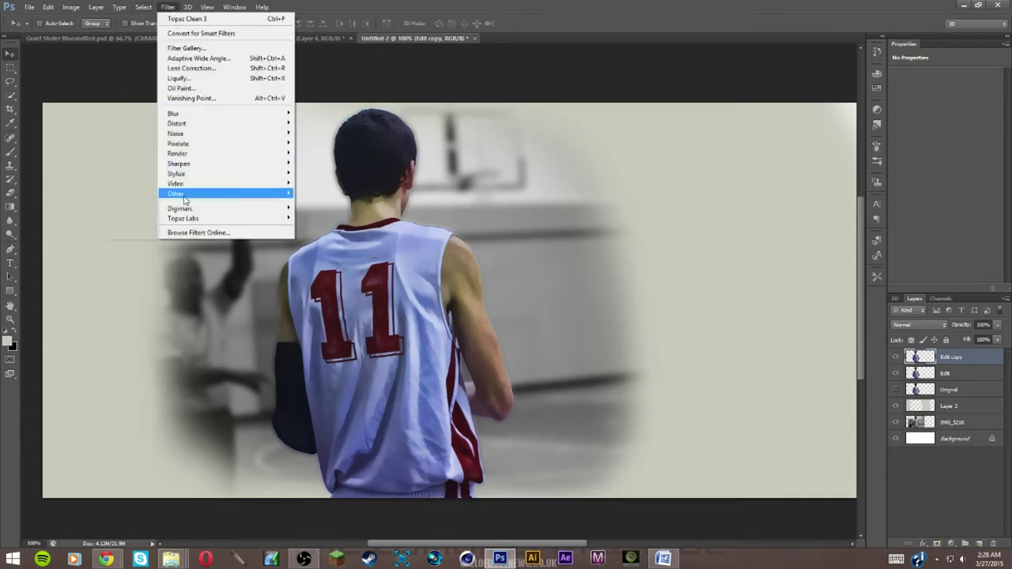
mouse_move(190, 193)
left_click(129, 203)
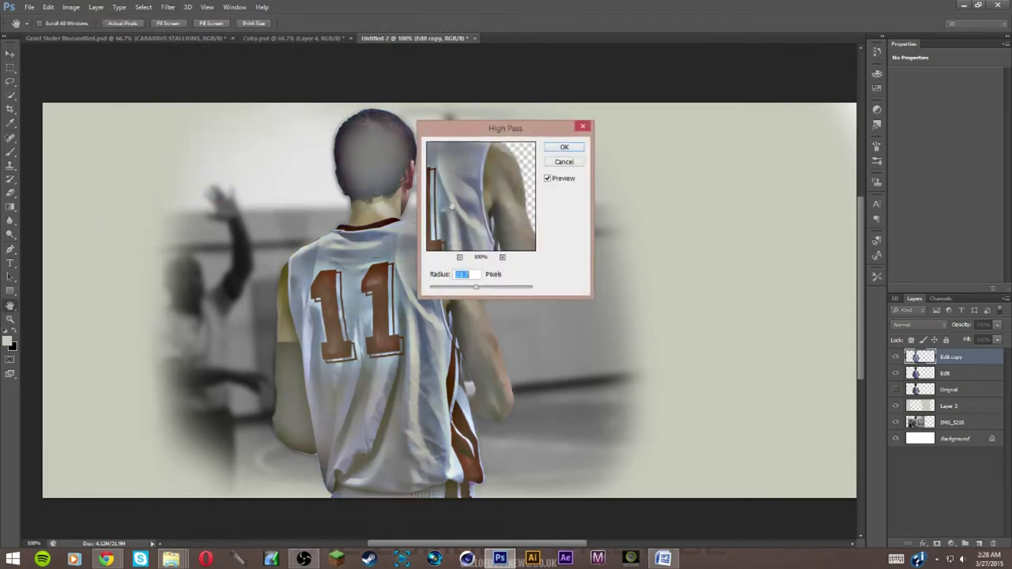
left_click_drag(478, 290, 477, 291)
left_click(564, 147)
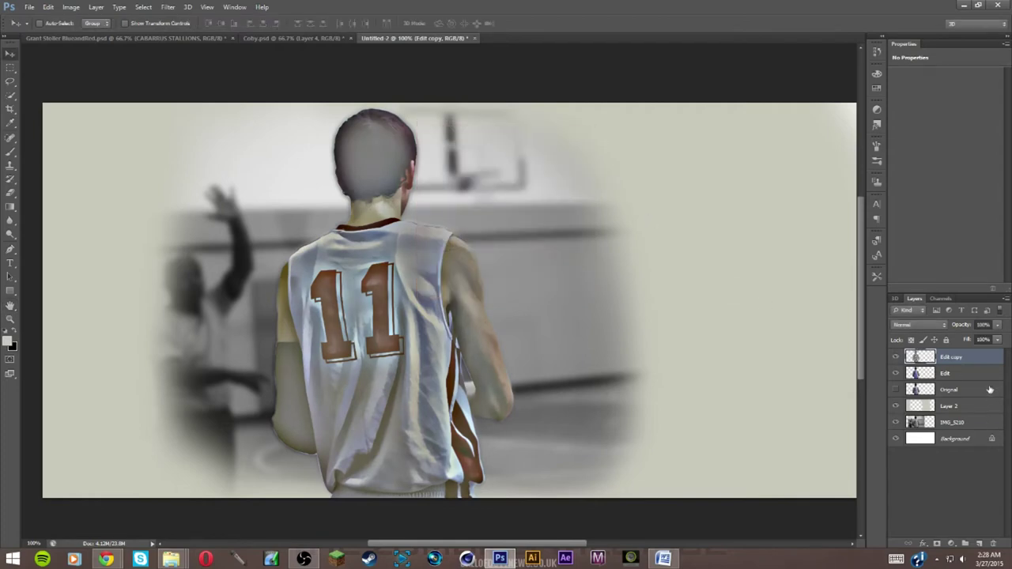
key("ctrl+i")
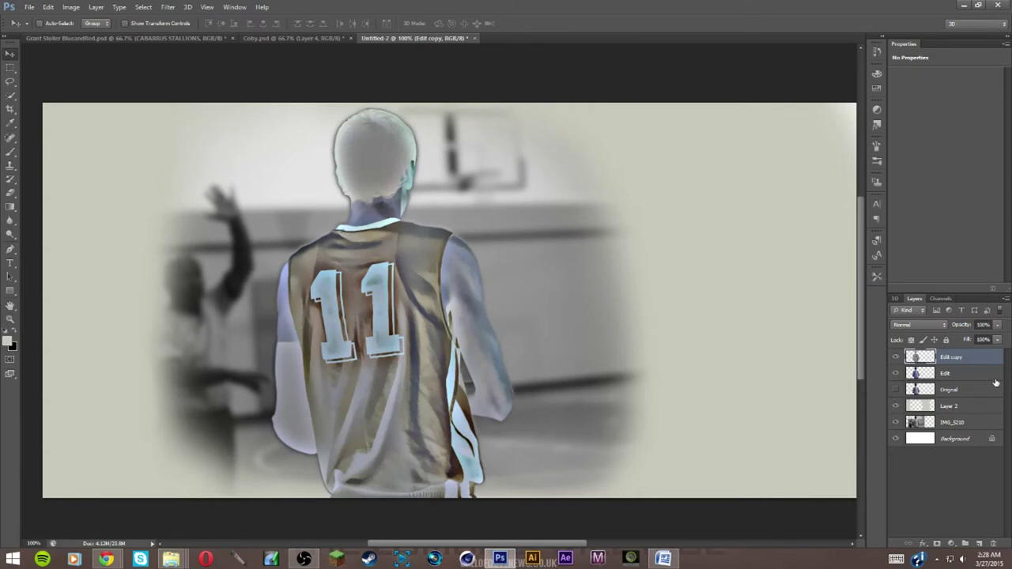
Blend Edit copy in Vivid Light at 10% opacity
left_click(938, 328)
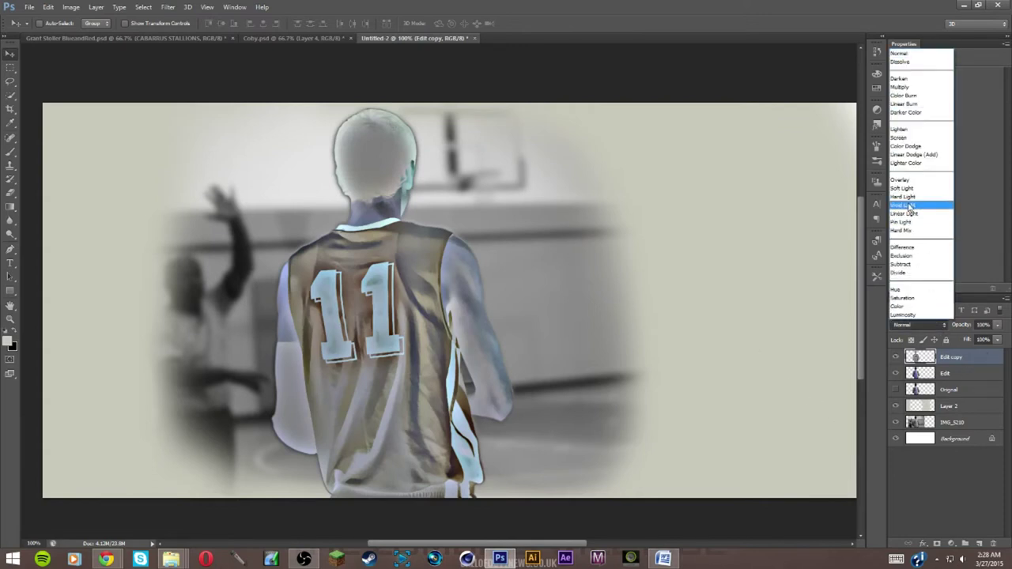
left_click(910, 206)
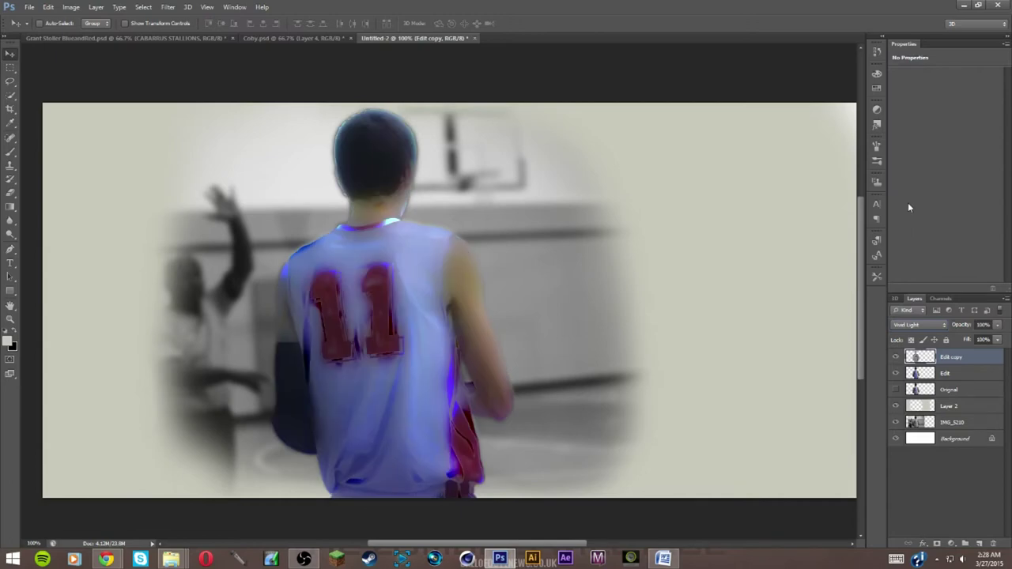
left_click(997, 325)
left_click_drag(986, 334, 956, 340)
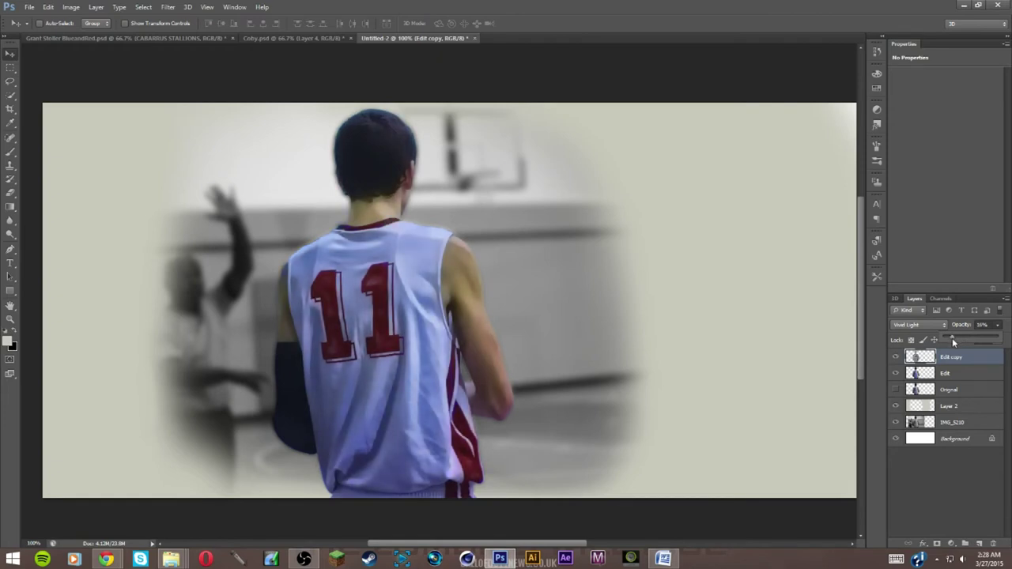
key("Return")
Merge Edit copy into Edit, check the result, and duplicate the merged layer
left_click(961, 377, "shift")
key("ctrl+e")
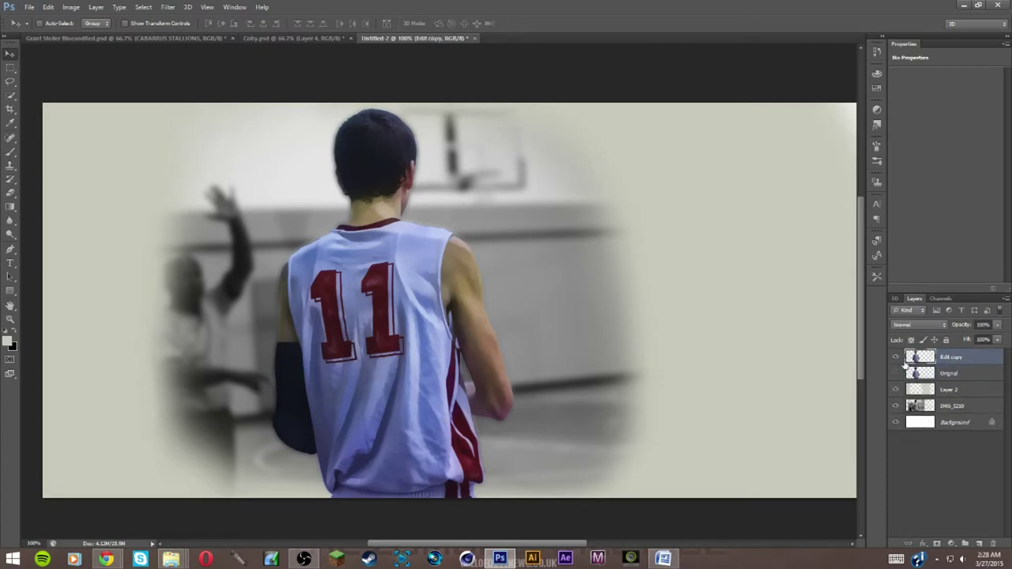
left_click(896, 357)
left_click(896, 357)
key("ctrl+j")
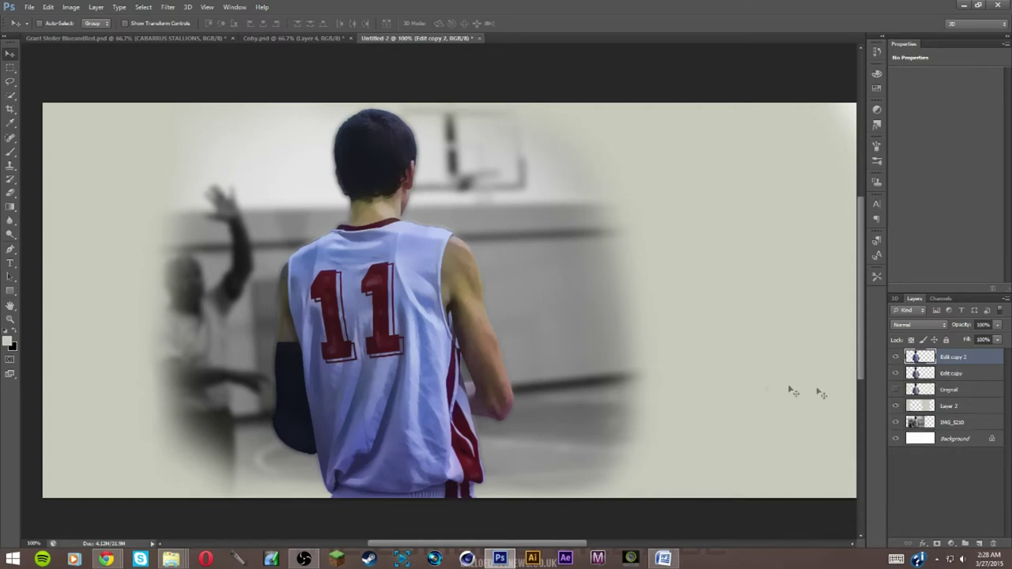
Zoom to 200% on the jersey's 11 and add a new empty Layer 3
key("z")
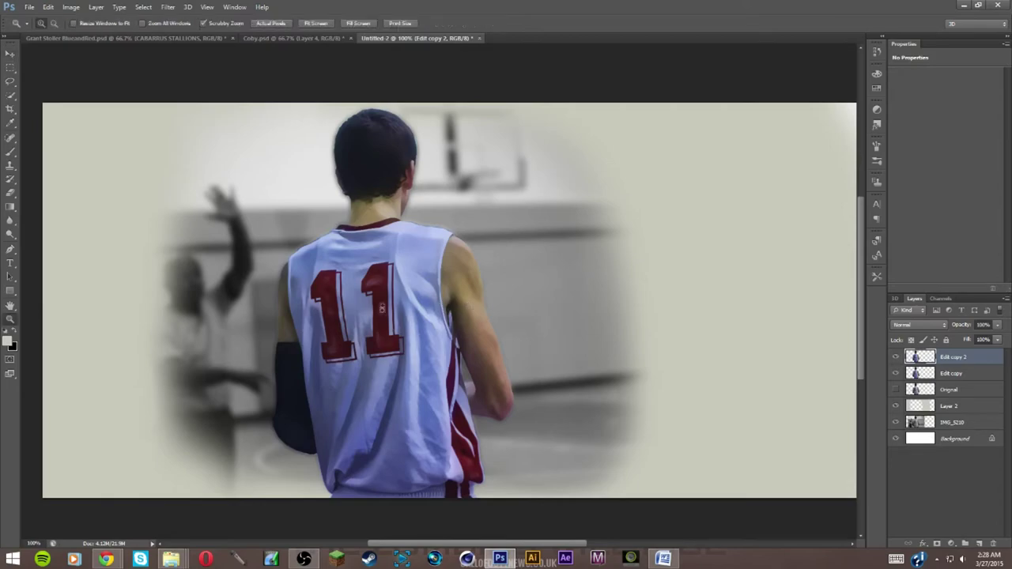
left_click(483, 305)
left_click(524, 271)
key("v")
left_click_drag(335, 345, 601, 90)
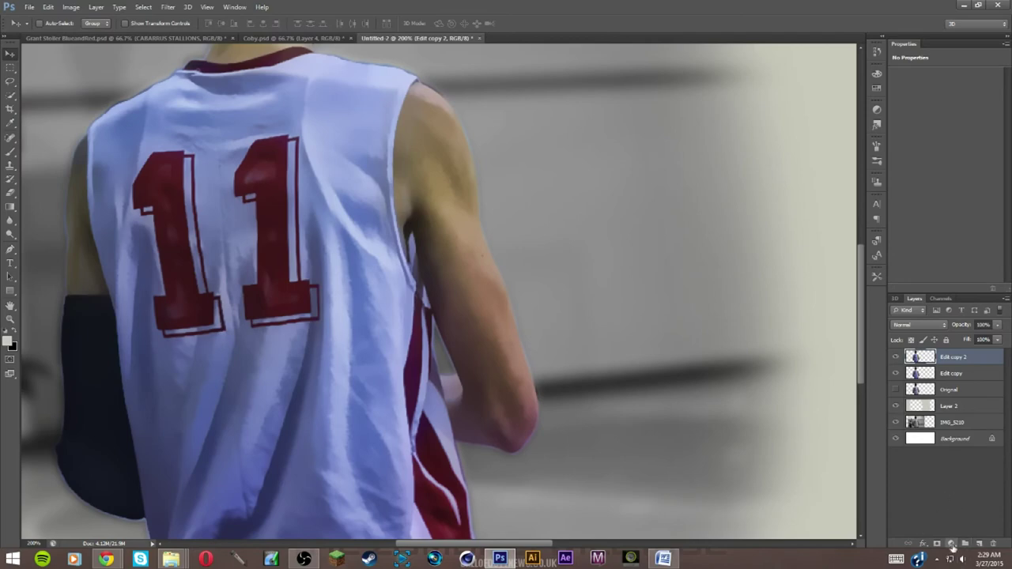
left_click(979, 543)
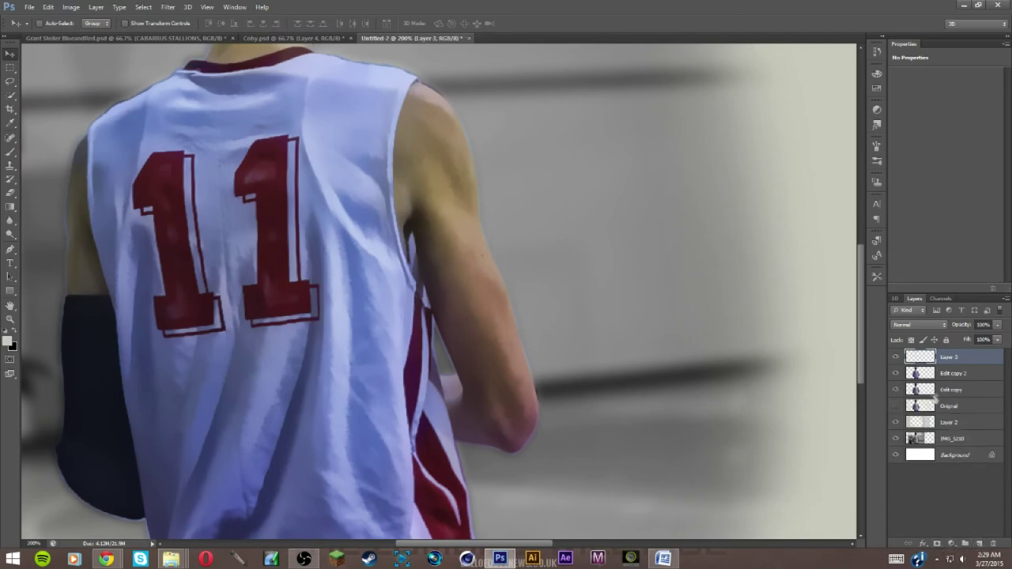
Clip Layer 3 to Edit copy 2 and start a Pen path from the arm's edge to the shoulder
left_click_drag(955, 365, 917, 360)
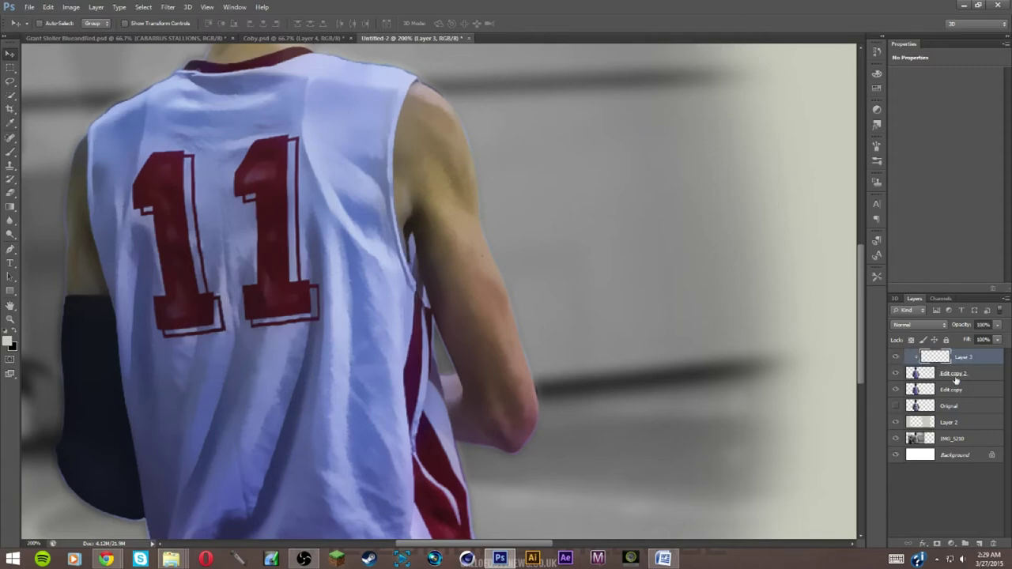
key("alt")
left_click_drag(640, 369, 691, 377)
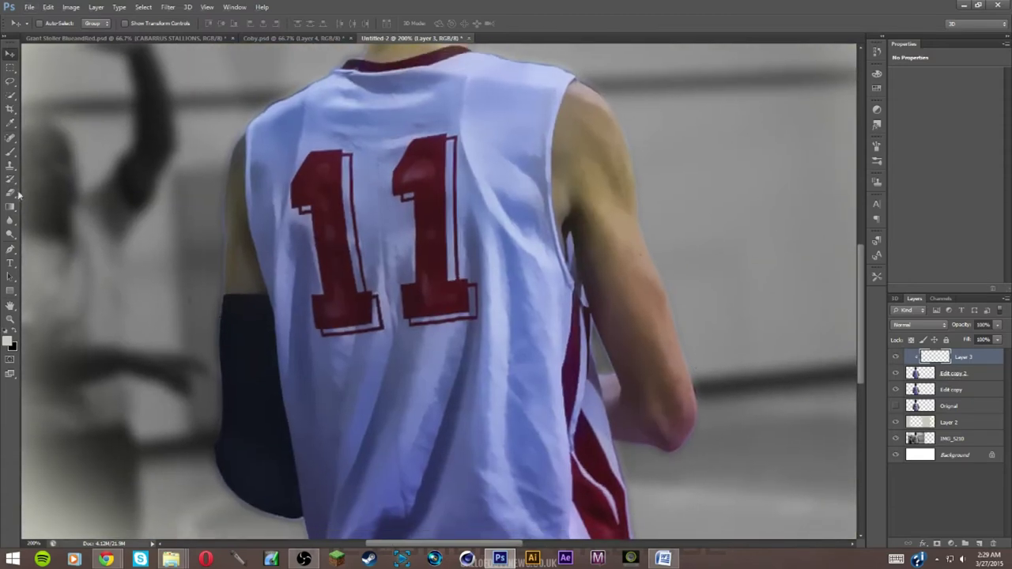
left_click(10, 249)
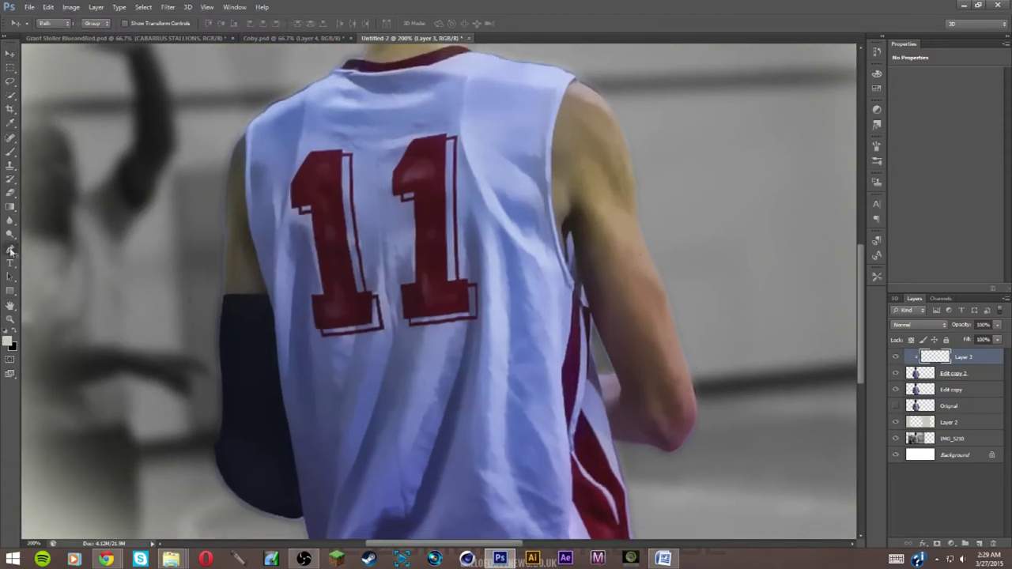
left_click(567, 258)
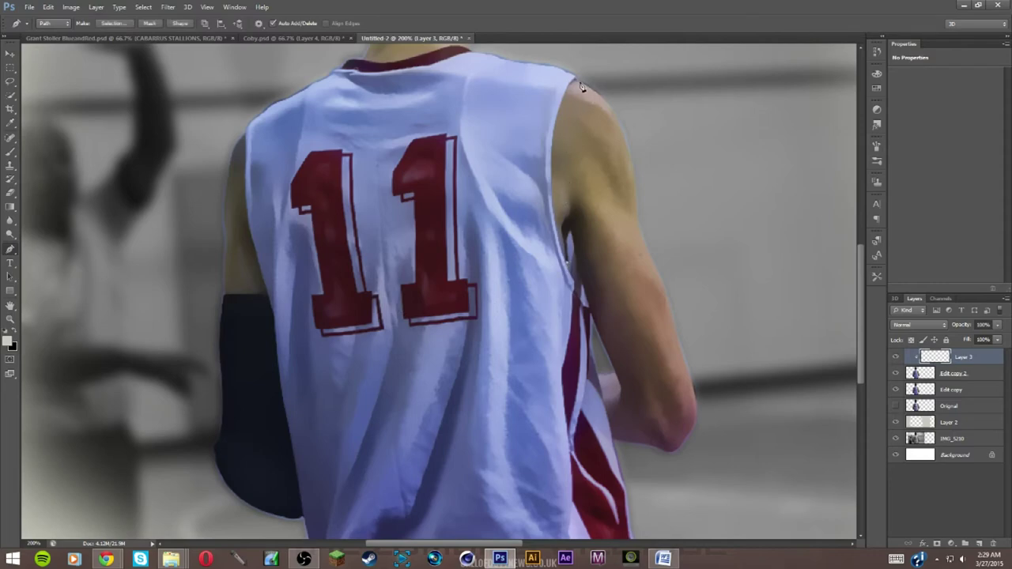
left_click_drag(578, 83, 625, 100)
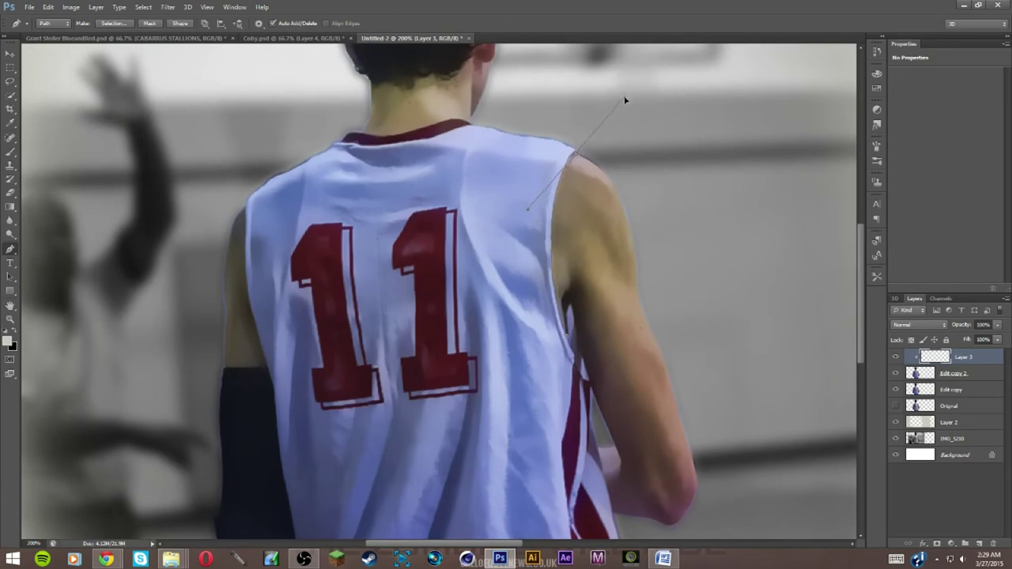
key("Escape")
left_click(562, 139)
Continue the path around the lower arm and elbow, back up to the armpit
left_click(745, 441)
left_click(749, 516)
left_click_drag(749, 516, 785, 370)
left_click(700, 395)
left_click(650, 370)
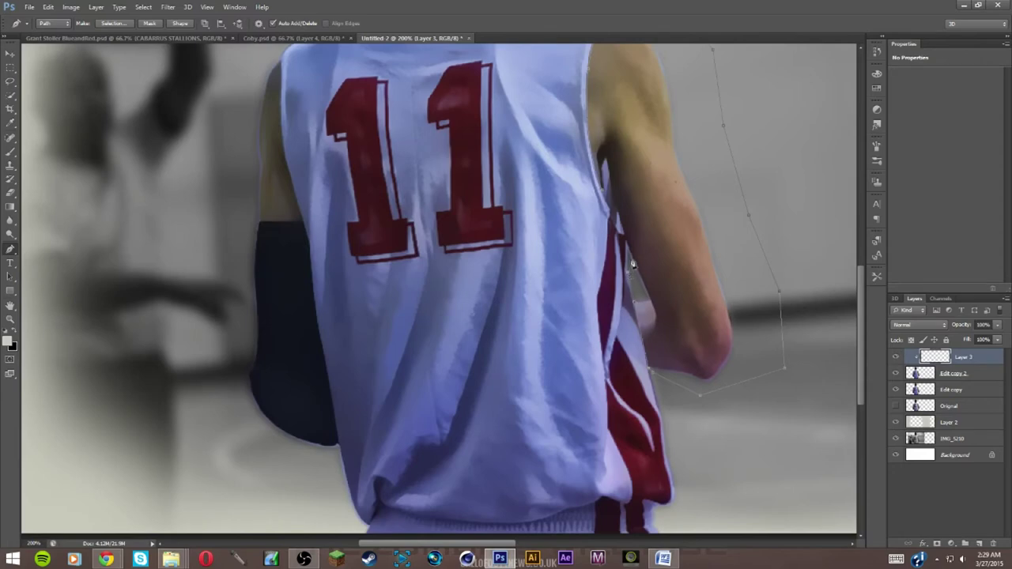
left_click(627, 238)
left_click(612, 189)
left_click(606, 159)
Fill the traced right-arm path with white on Layer 3
right_click(634, 156)
left_click(664, 213)
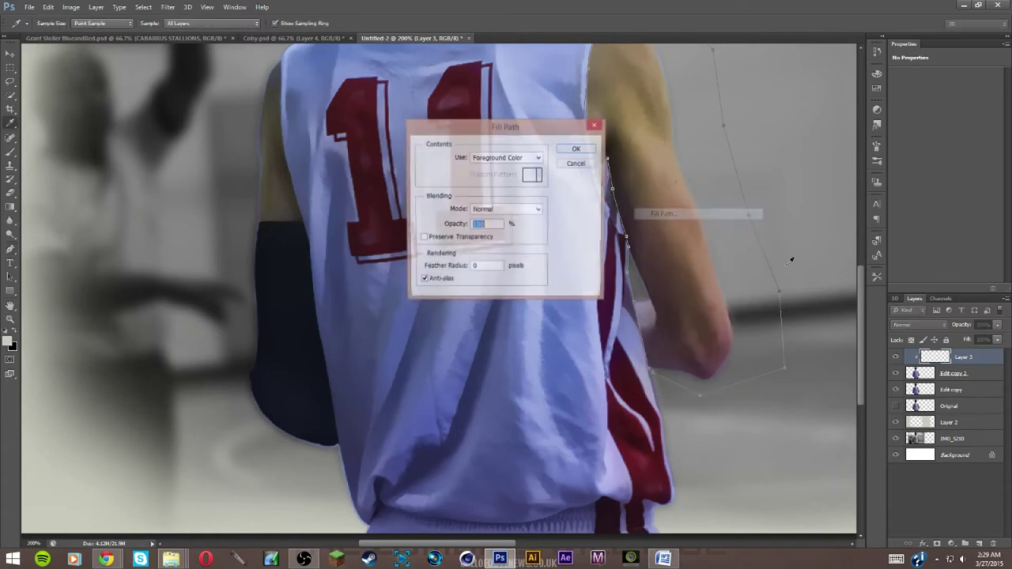
left_click(573, 151)
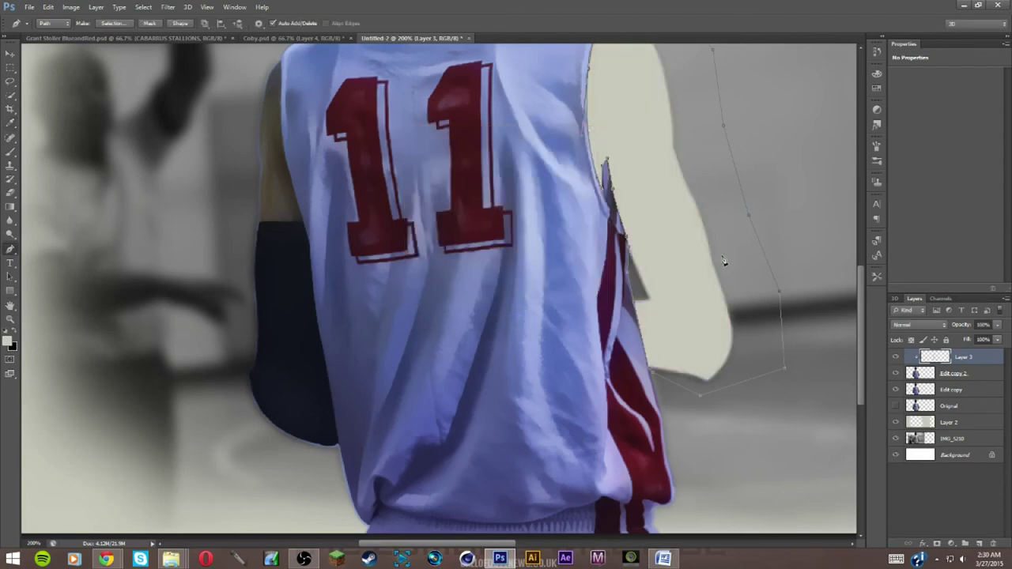
key("ctrl+z")
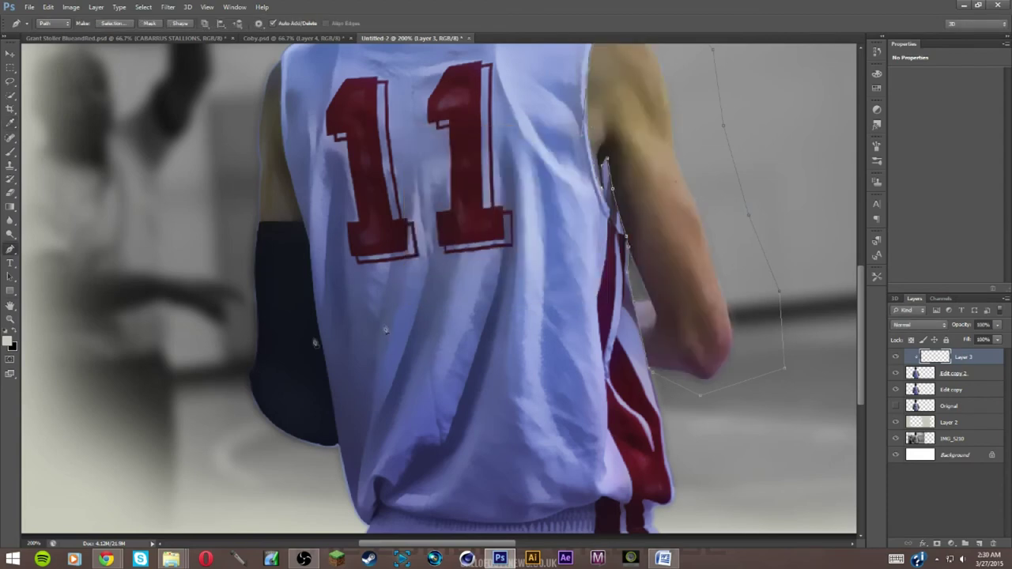
left_click(9, 341)
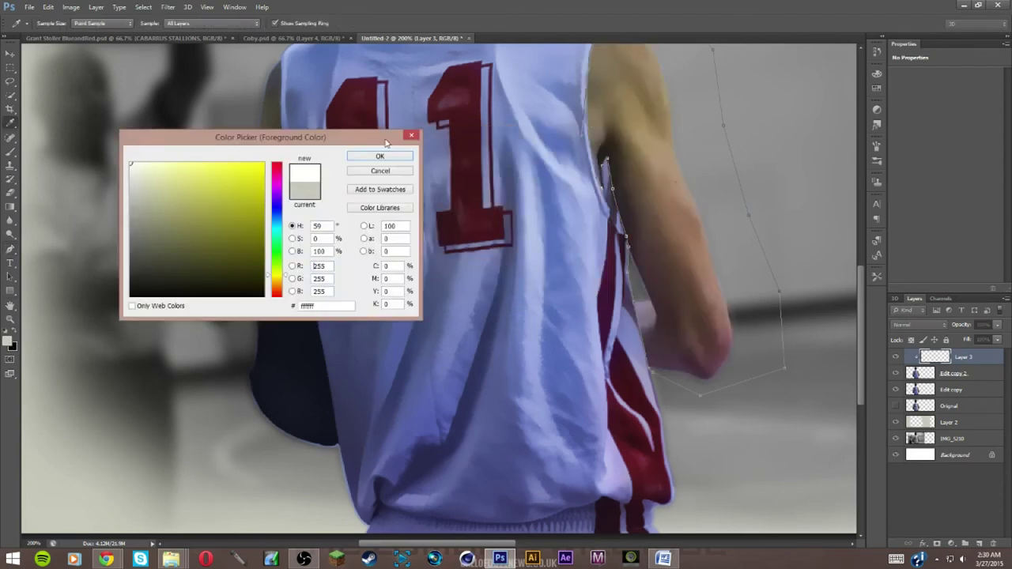
left_click(379, 156)
right_click(661, 165)
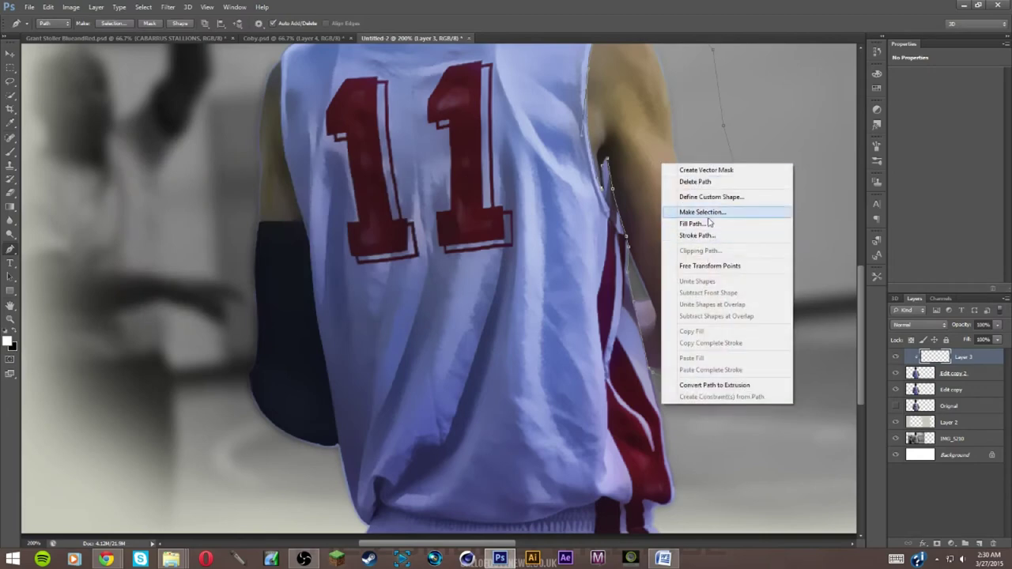
left_click(703, 228)
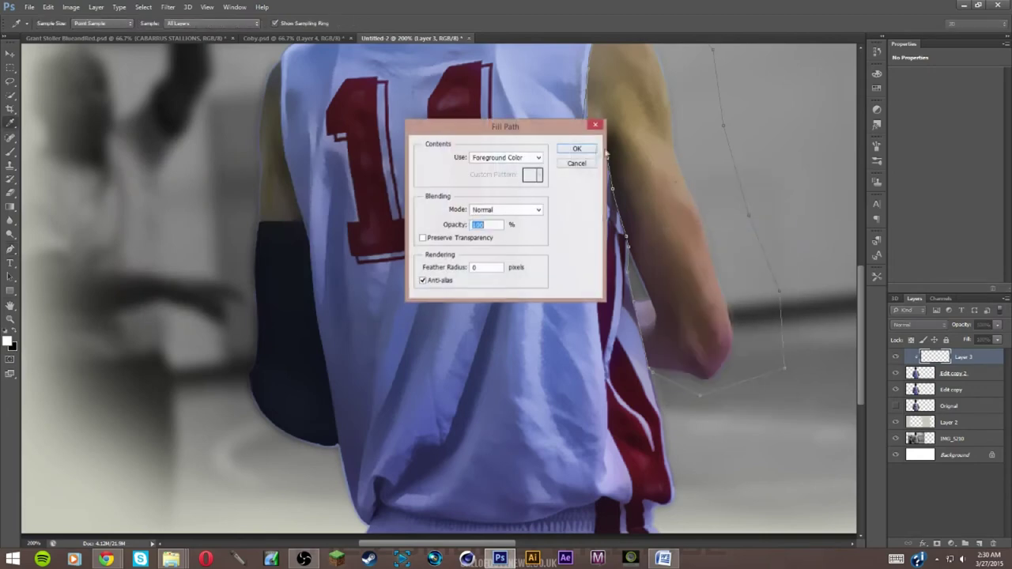
left_click(577, 149)
Attempt a path along the jersey's edge, discarding the false-start points
left_click_drag(442, 207, 640, 341)
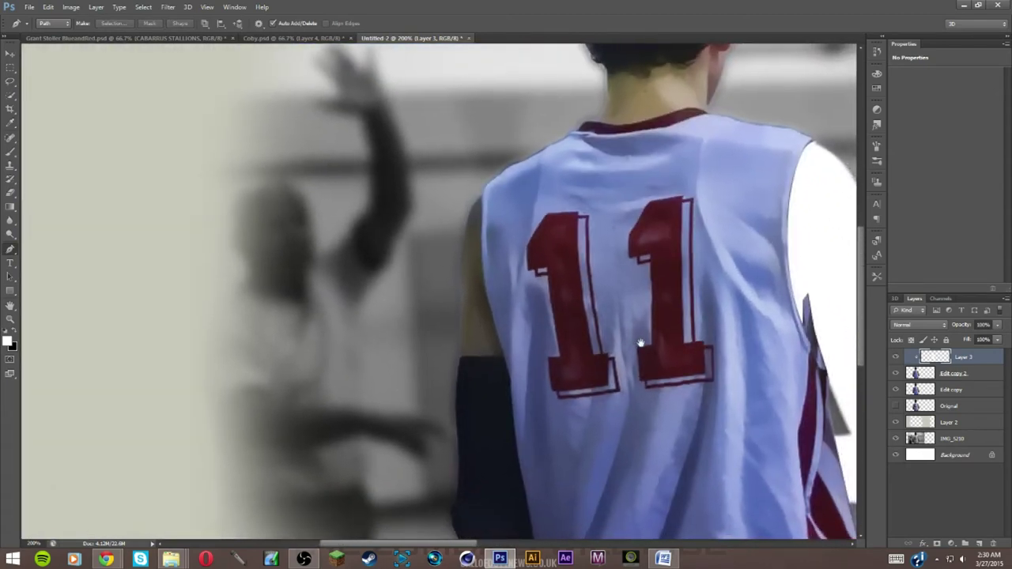
left_click(503, 358)
left_click(462, 358)
key("ctrl+z")
left_click(504, 360)
left_click_drag(506, 361, 472, 363)
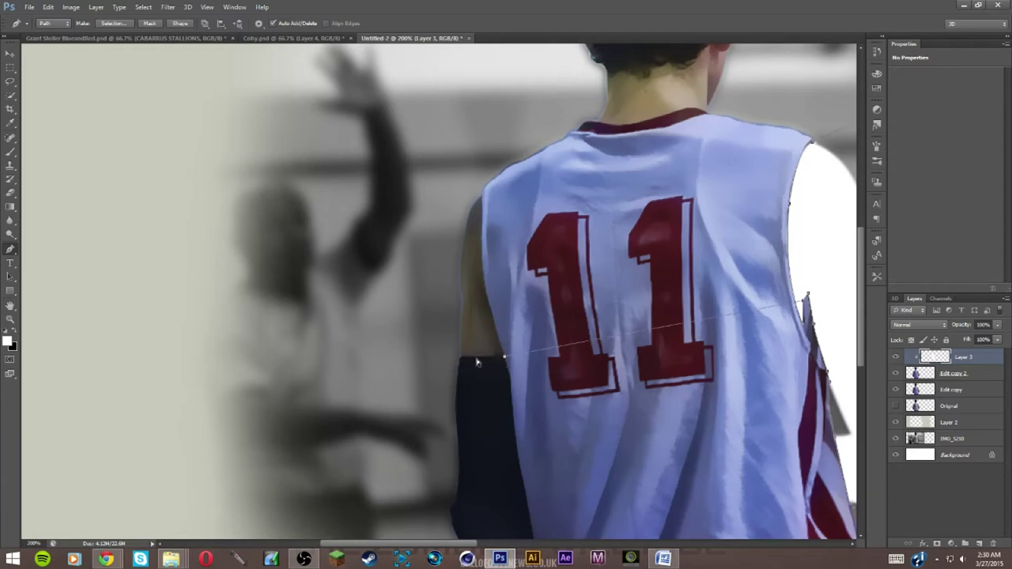
key("Escape")
left_click(487, 371)
key("Escape")
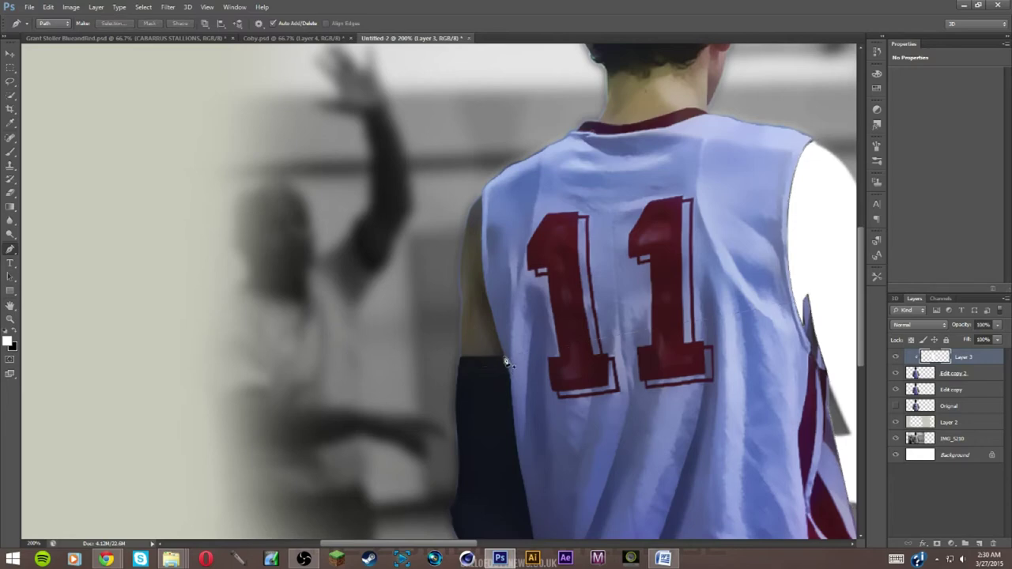
Trace the other arm from the jersey's lower edge to the shoulder and fill it white
left_click(502, 359)
left_click(454, 357)
left_click(447, 324)
left_click(447, 249)
left_click_drag(464, 195, 477, 185)
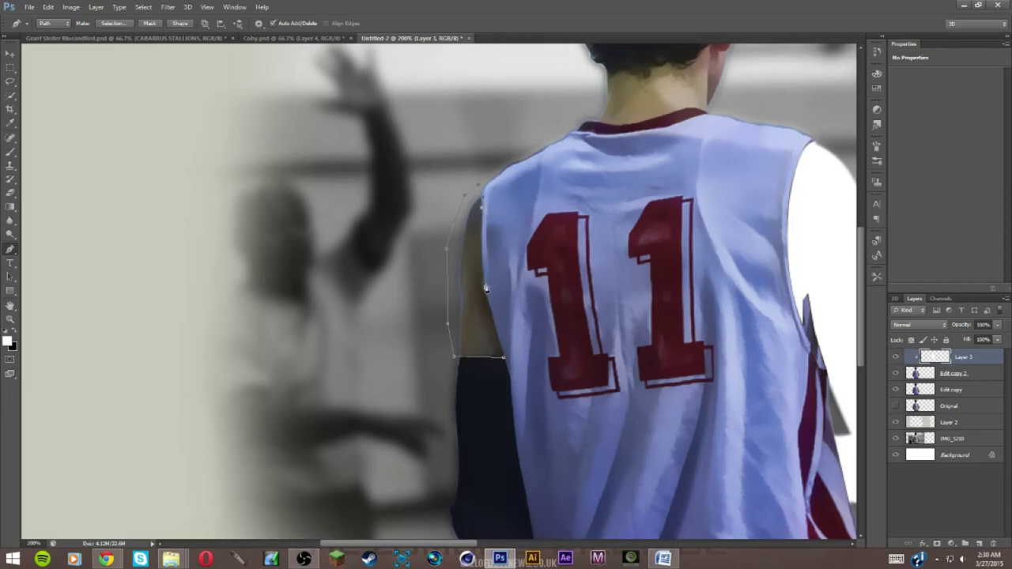
left_click_drag(484, 286, 486, 288)
right_click(506, 362)
left_click(518, 366)
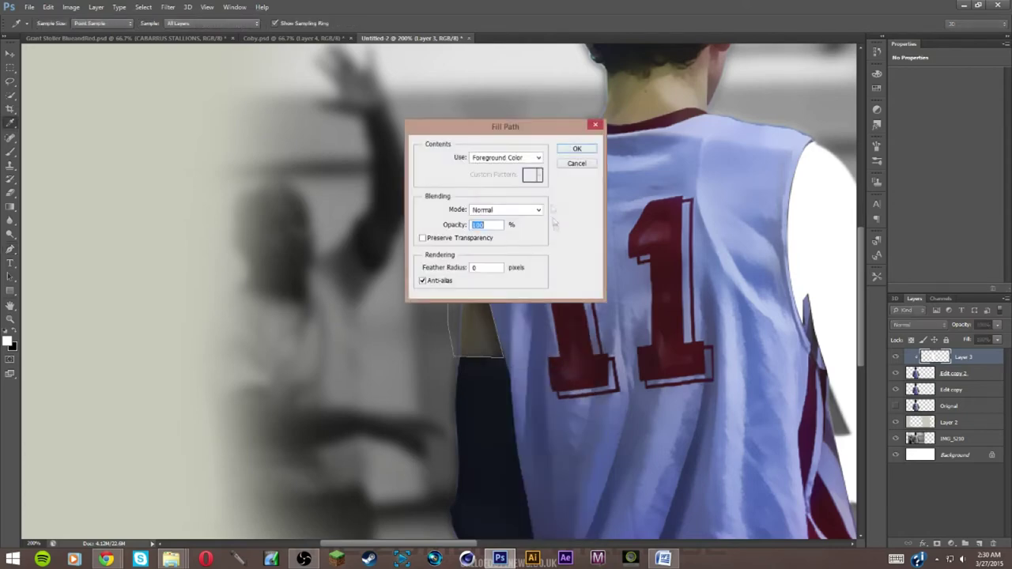
left_click(581, 153)
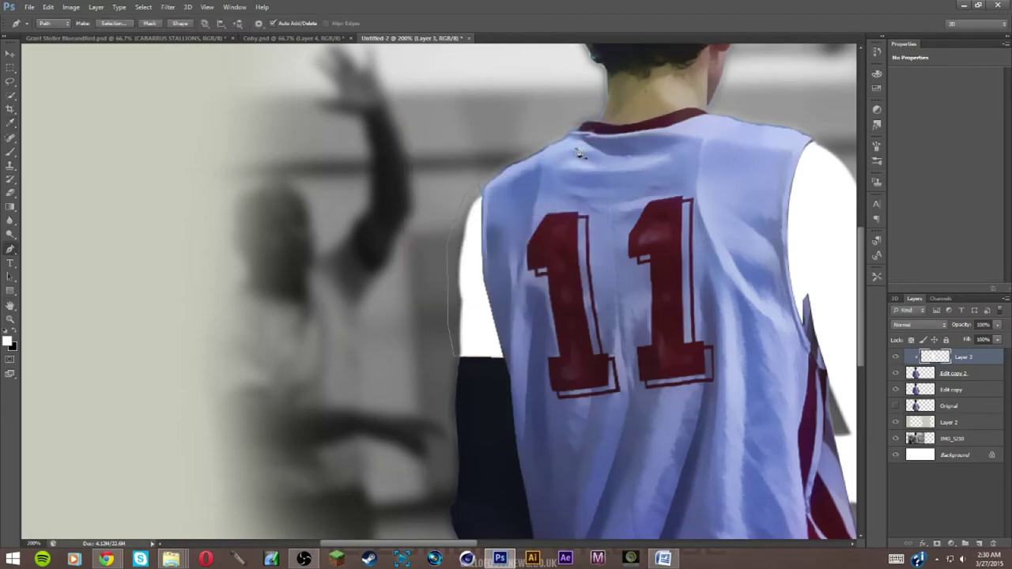
scroll(444, 218, "down", 3)
Bring the head into view and start the outline with curved points along the collar
left_click_drag(444, 218, 346, 532)
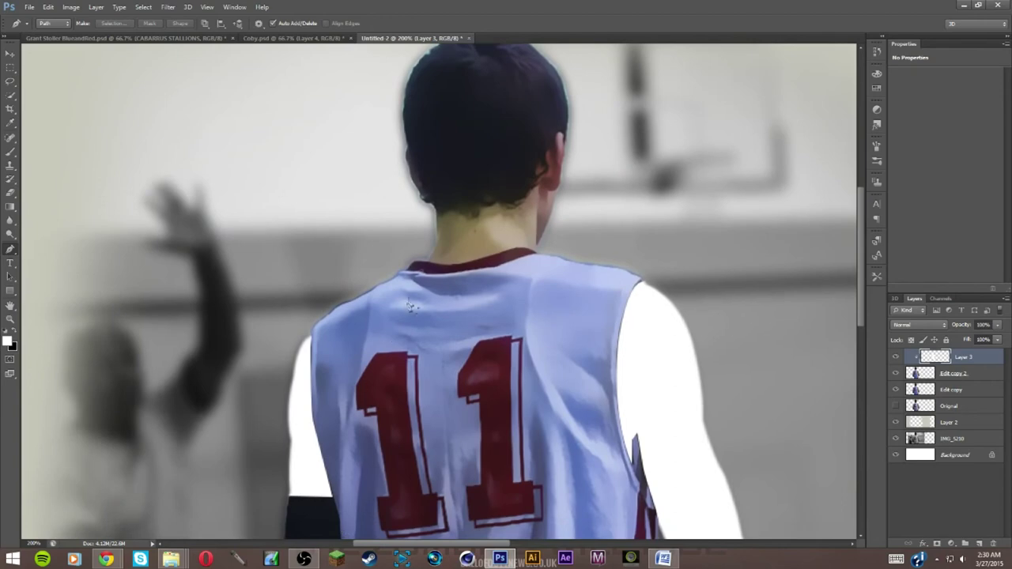
left_click(428, 266)
left_click_drag(455, 268, 470, 267)
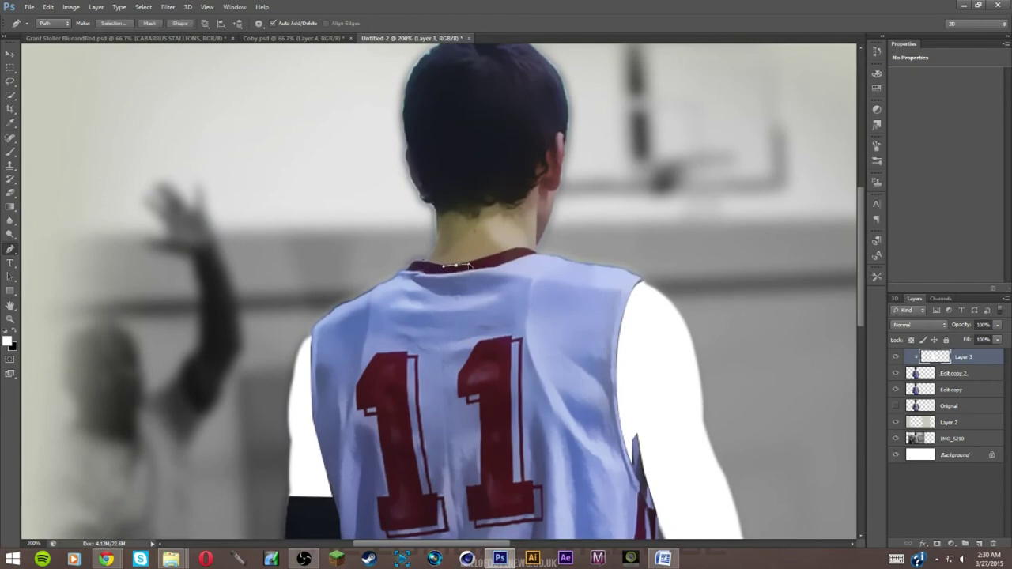
left_click(457, 269, "alt")
left_click_drag(459, 268, 458, 269)
left_click_drag(522, 250, 566, 241)
left_click(522, 250, "alt")
Continue the outline up around the head and down the neck back to the collar
left_click(576, 120)
scroll(619, 139, "up", 3)
left_click(576, 90)
left_click(410, 88)
left_click(354, 127)
left_click(347, 214)
left_click(400, 295)
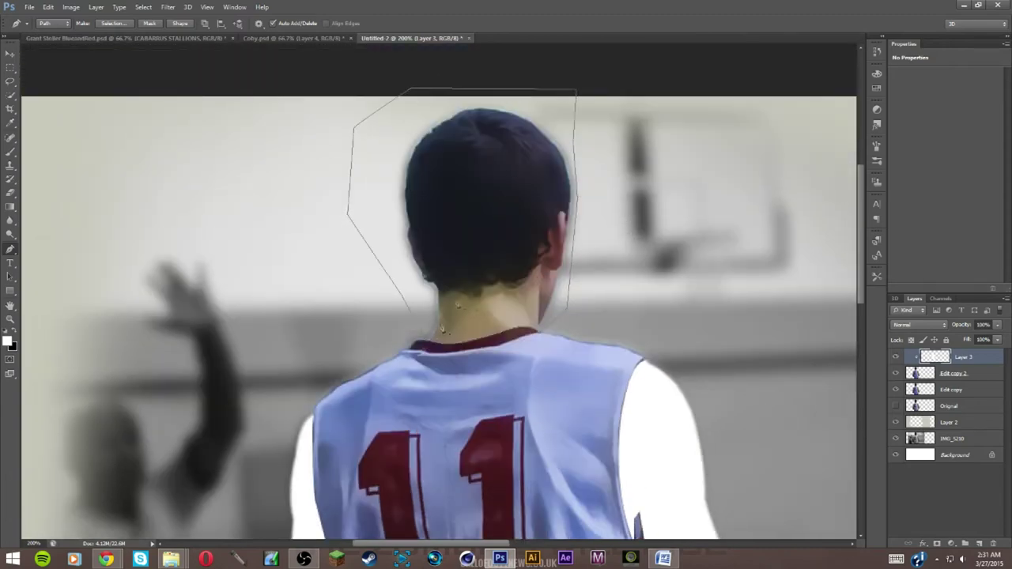
Fill the head outline with white, hide the path and zoom out to the whole banner
right_click(464, 337)
left_click(498, 330)
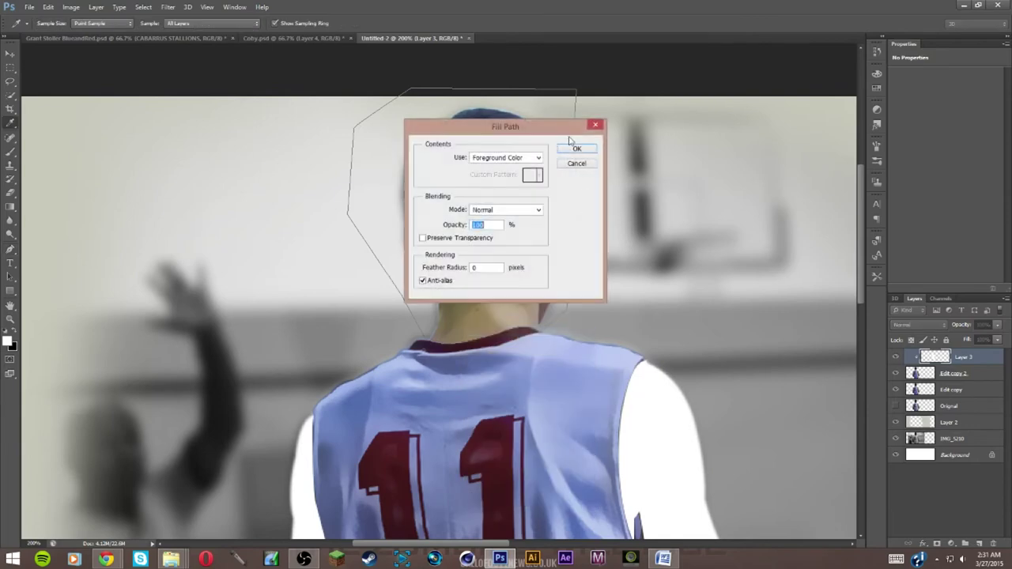
left_click(575, 149)
key("Return")
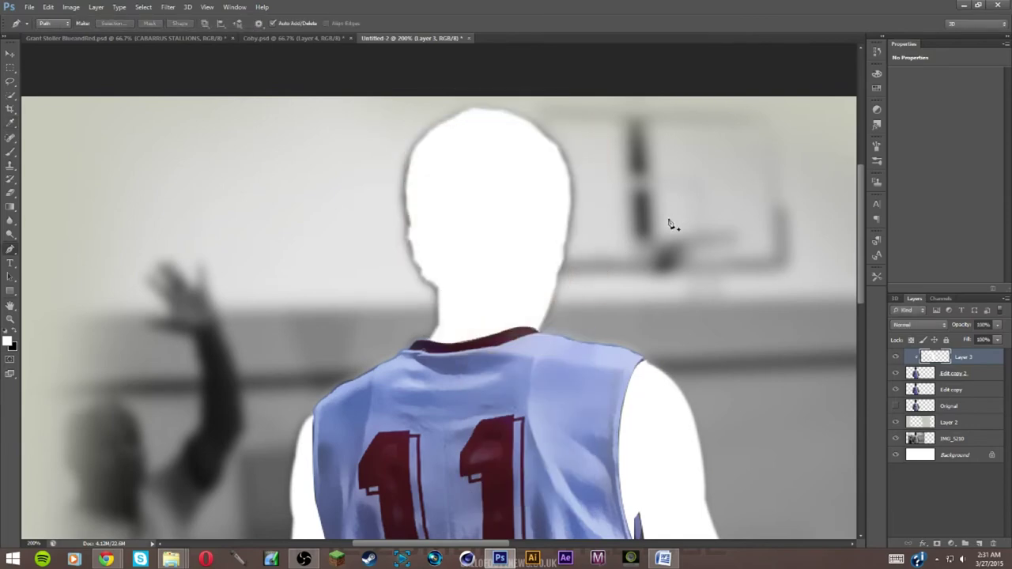
key("ctrl+minus")
key("ctrl+minus")
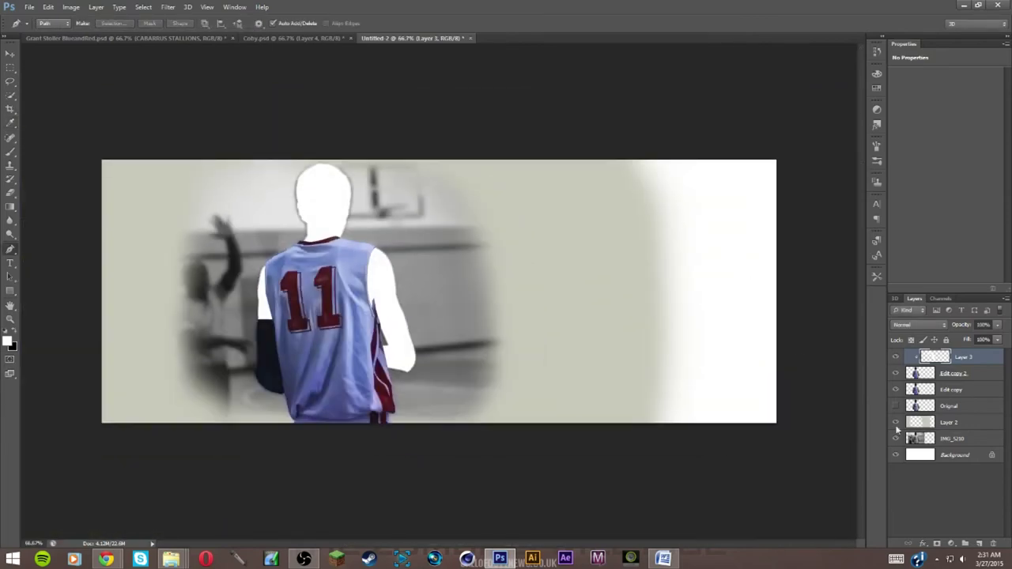
Set Layer 3 to Hue, merge it with Edit copy 2 and Edit copy, and duplicate the result
left_click(924, 326)
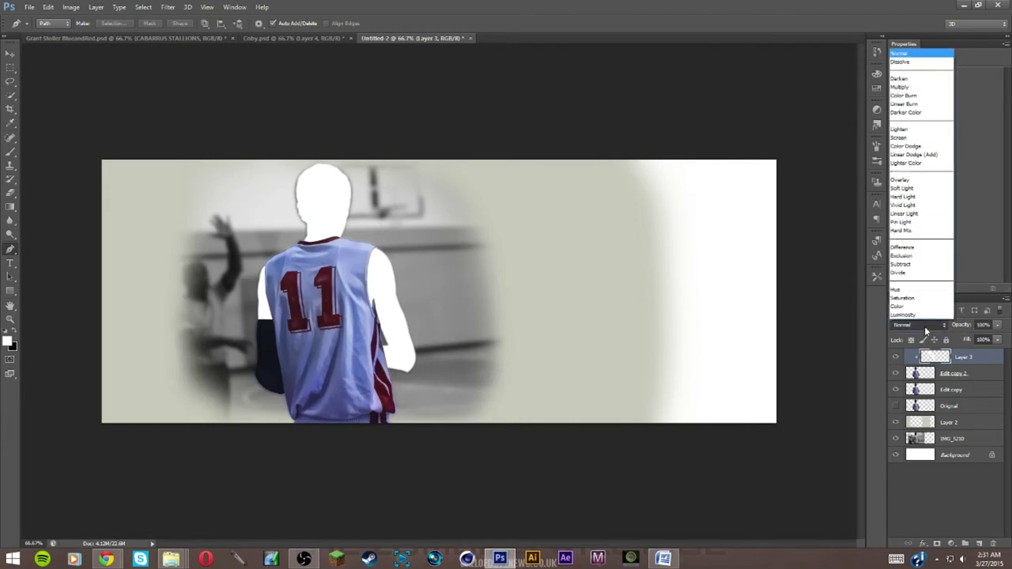
left_click(916, 289)
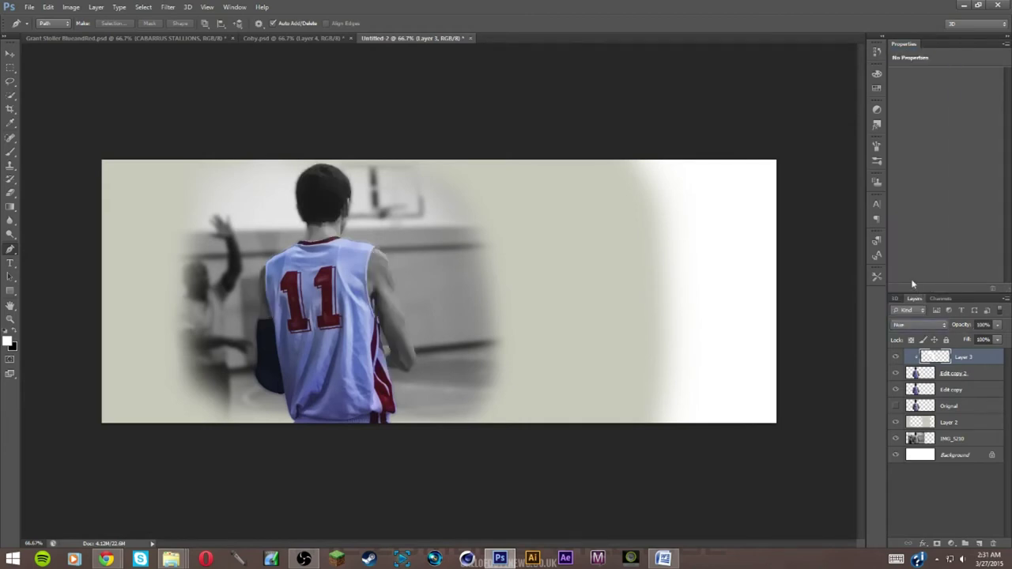
left_click(976, 374, "ctrl")
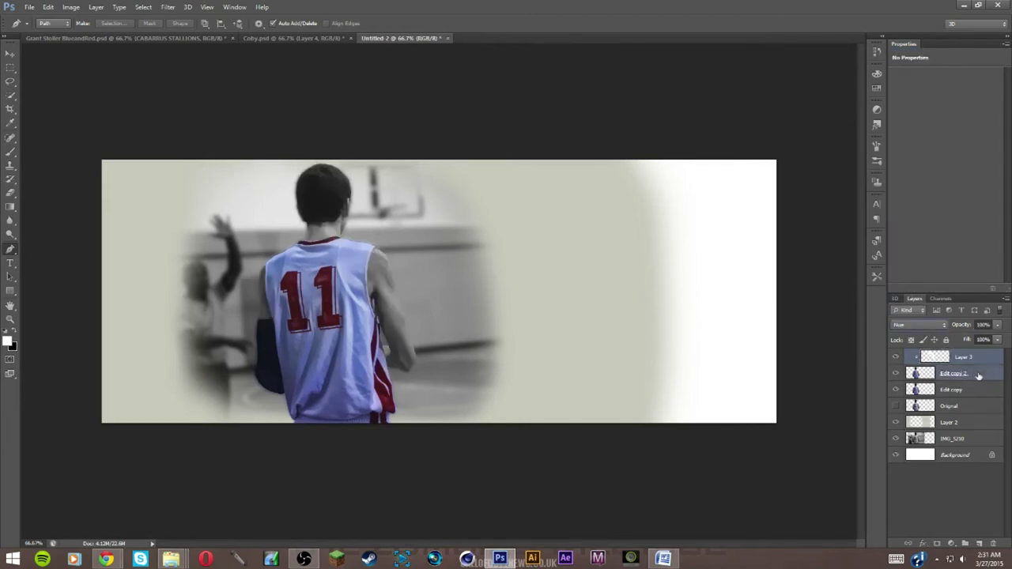
key("ctrl+e")
left_click(956, 375, "ctrl")
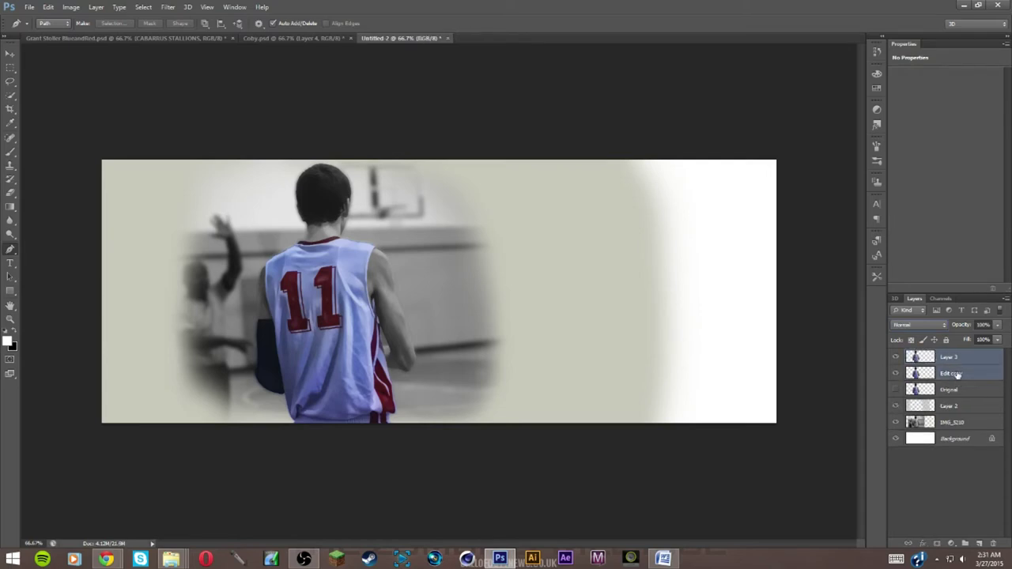
key("ctrl+e")
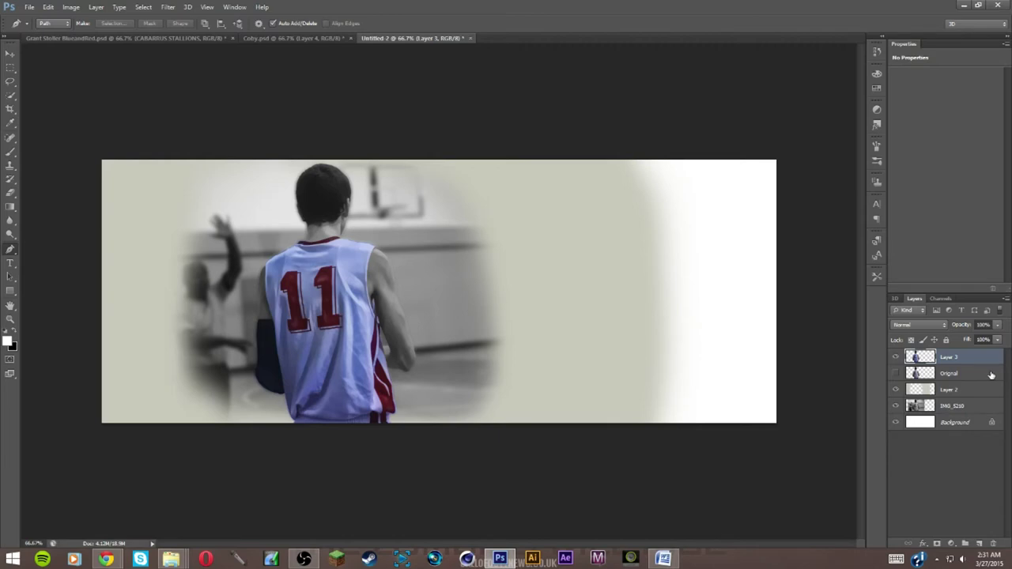
key("ctrl+j")
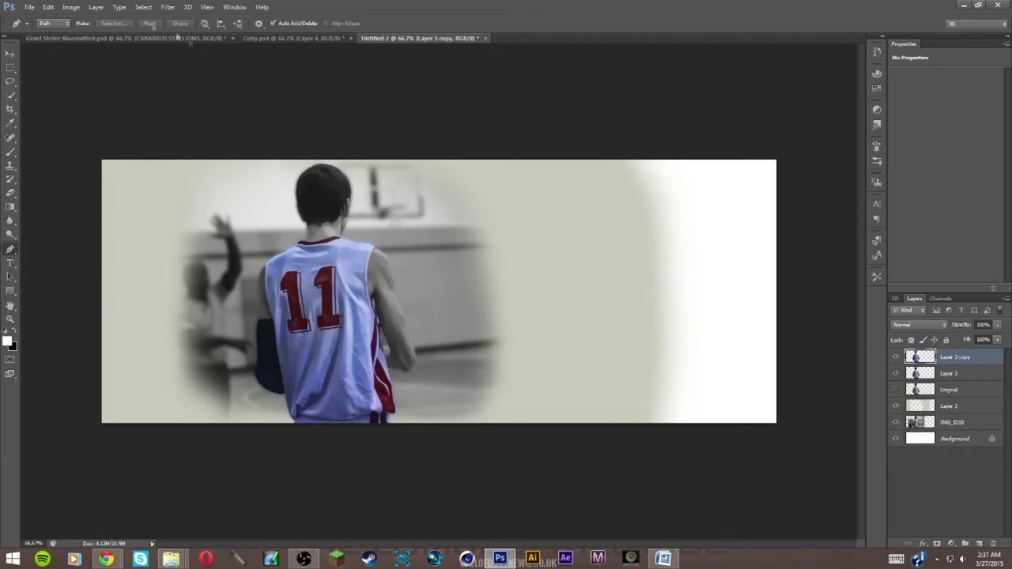
left_click(167, 7)
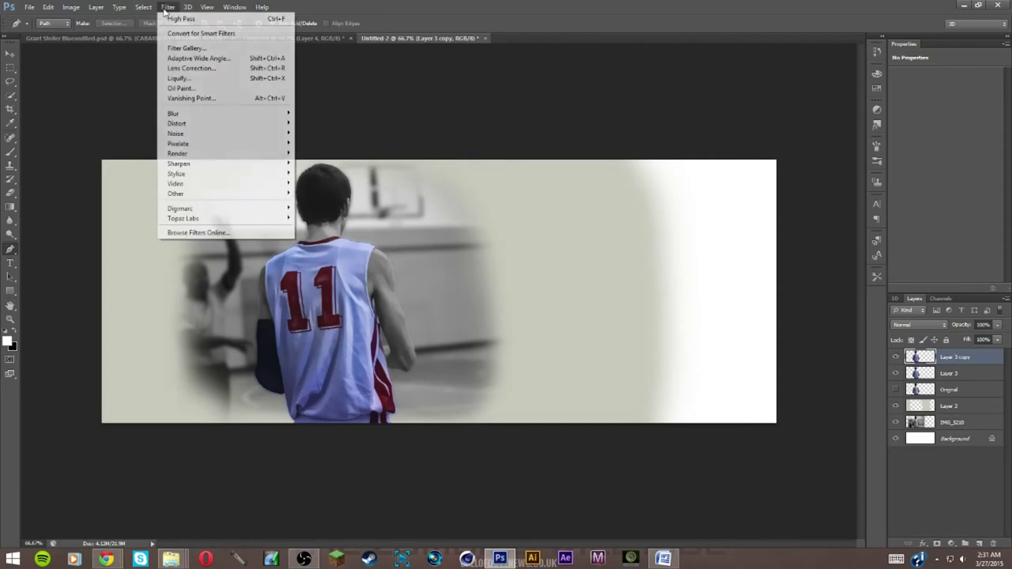
Liquify the player copy with a 151-size Forward Warp brush, smearing head, stripe and arm
left_click(186, 80)
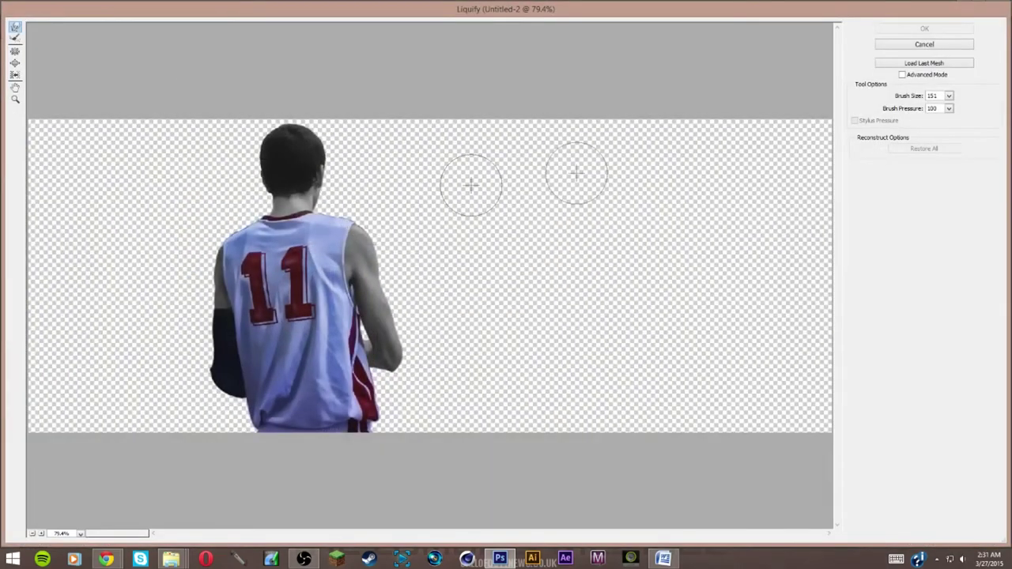
left_click(949, 96)
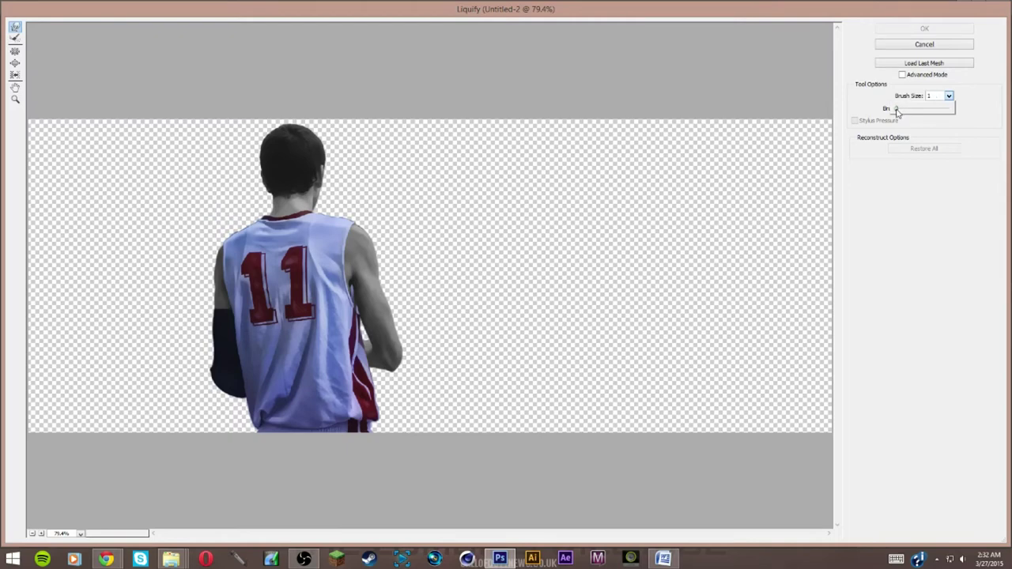
left_click(949, 95)
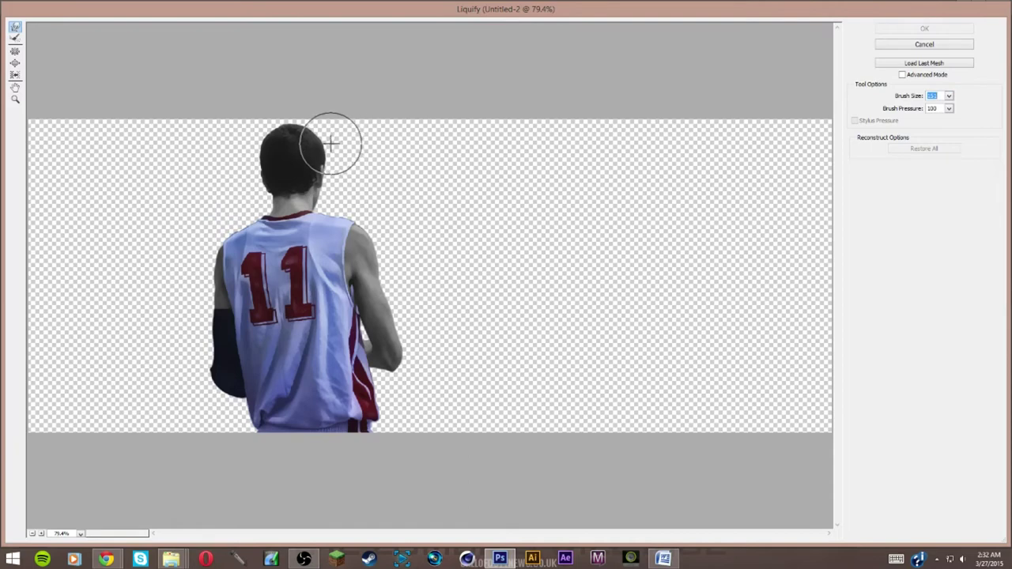
mouse_move(325, 142)
left_mouse_down()
mouse_move(363, 138)
mouse_move(320, 162)
mouse_move(335, 178)
mouse_move(349, 173)
mouse_move(323, 195)
mouse_move(374, 193)
mouse_move(321, 210)
mouse_move(389, 202)
mouse_move(363, 230)
mouse_move(400, 226)
mouse_move(381, 240)
mouse_move(415, 229)
mouse_move(388, 253)
mouse_move(395, 269)
mouse_move(397, 250)
mouse_move(458, 237)
mouse_move(401, 251)
mouse_move(399, 230)
mouse_move(424, 216)
mouse_move(398, 226)
mouse_move(390, 280)
mouse_move(411, 282)
mouse_move(402, 289)
mouse_move(424, 270)
mouse_move(382, 276)
mouse_move(408, 267)
mouse_move(386, 297)
mouse_move(437, 308)
mouse_move(402, 331)
mouse_move(416, 355)
mouse_move(457, 358)
mouse_move(417, 372)
mouse_move(543, 365)
mouse_move(412, 368)
mouse_move(477, 381)
mouse_move(417, 376)
mouse_move(440, 394)
mouse_move(375, 383)
mouse_move(398, 396)
mouse_move(378, 379)
mouse_move(408, 402)
mouse_move(375, 378)
mouse_move(429, 411)
mouse_move(447, 409)
mouse_move(398, 416)
mouse_move(416, 419)
mouse_move(375, 449)
mouse_move(402, 460)
mouse_move(417, 439)
mouse_move(373, 435)
mouse_move(393, 452)
mouse_move(225, 433)
mouse_move(242, 425)
mouse_move(199, 411)
mouse_move(234, 401)
mouse_move(163, 385)
mouse_move(227, 370)
mouse_move(191, 354)
mouse_move(164, 365)
mouse_move(158, 319)
mouse_move(204, 323)
mouse_move(181, 284)
mouse_move(179, 313)
mouse_move(203, 301)
mouse_move(210, 237)
mouse_move(200, 277)
mouse_move(226, 229)
mouse_move(320, 229)
mouse_move(315, 244)
mouse_move(252, 229)
mouse_move(229, 207)
mouse_move(219, 219)
mouse_move(201, 197)
mouse_move(192, 219)
mouse_move(198, 233)
mouse_move(281, 207)
mouse_move(255, 207)
mouse_move(262, 158)
mouse_move(248, 136)
mouse_move(237, 153)
mouse_move(284, 130)
mouse_move(278, 102)
left_mouse_up()
mouse_move(445, 384)
left_mouse_down()
mouse_move(406, 409)
mouse_move(467, 424)
mouse_move(395, 380)
mouse_move(462, 401)
mouse_move(439, 408)
left_mouse_up()
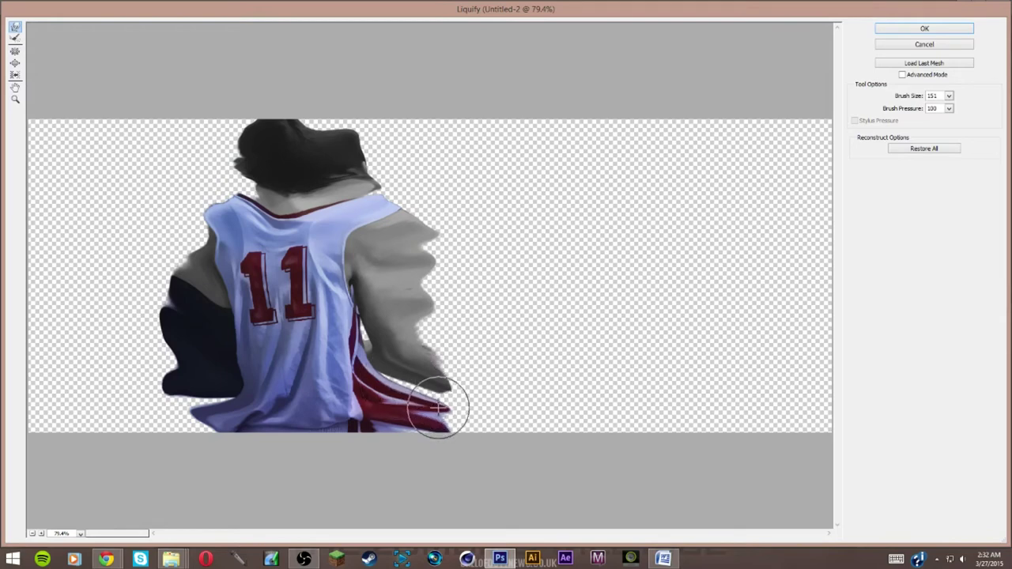
mouse_move(199, 324)
left_mouse_down()
mouse_move(181, 368)
mouse_move(188, 402)
mouse_move(168, 414)
mouse_move(207, 406)
mouse_move(212, 422)
mouse_move(184, 447)
mouse_move(209, 431)
mouse_move(210, 395)
left_mouse_up()
key("ctrl+z")
mouse_move(156, 317)
left_mouse_down()
mouse_move(176, 339)
mouse_move(140, 339)
mouse_move(198, 369)
mouse_move(216, 333)
mouse_move(185, 271)
mouse_move(212, 225)
mouse_move(268, 204)
left_mouse_up()
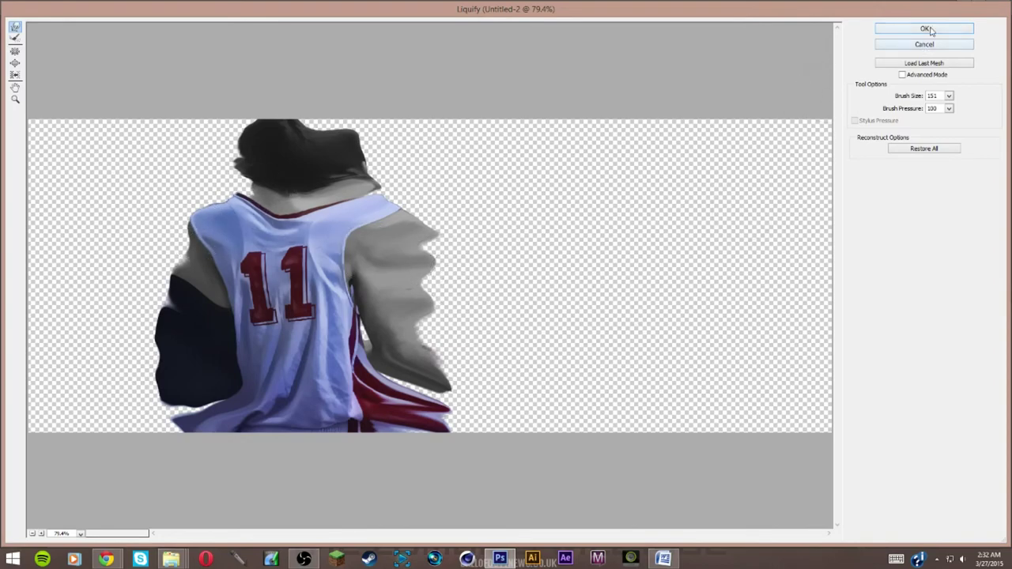
left_click(926, 29)
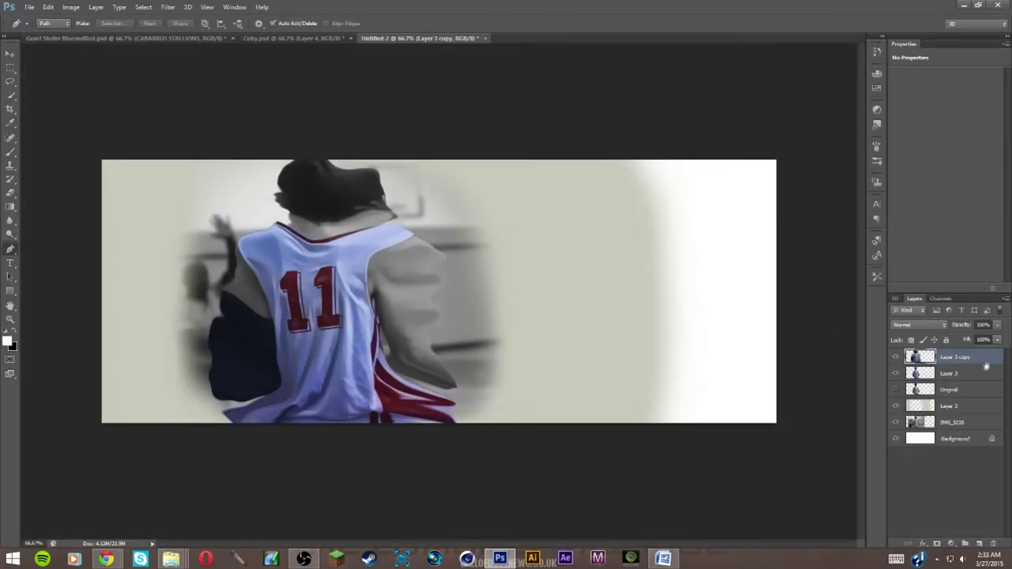
Give Layer 3 copy an inverted black mask and select the 1763 scatter brush preset
left_click(937, 545)
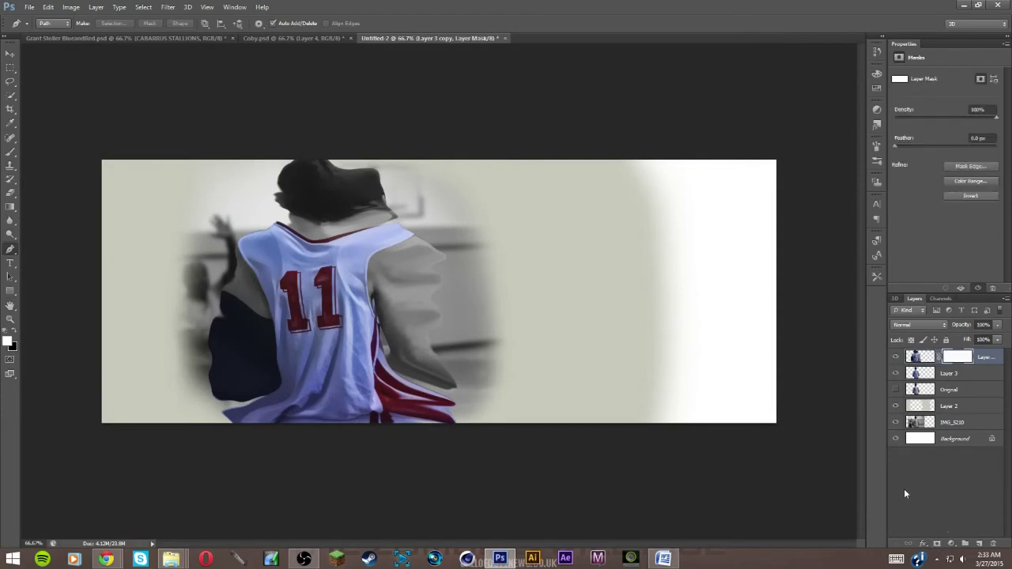
key("ctrl+i")
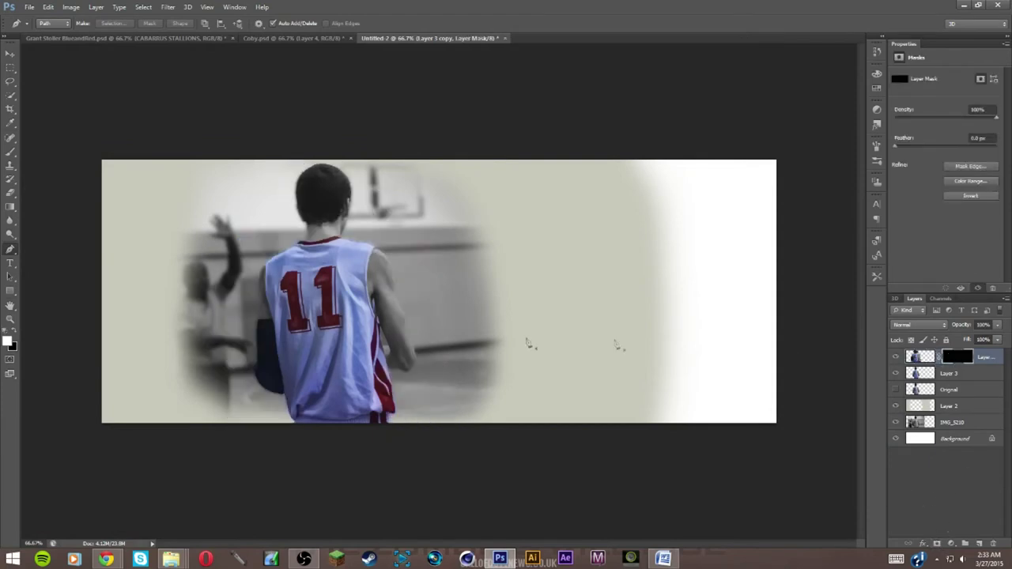
left_click(10, 151)
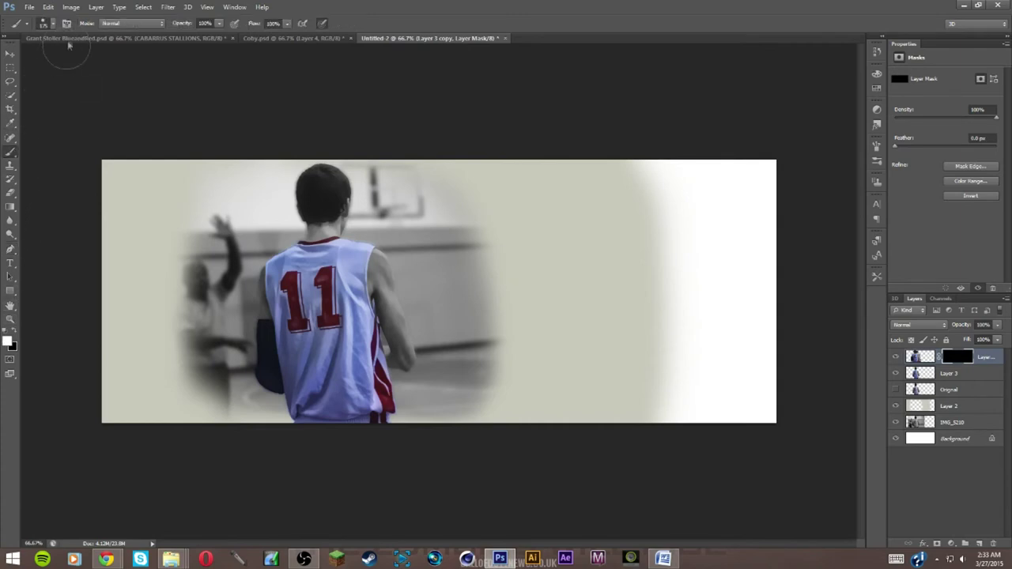
left_click(54, 24)
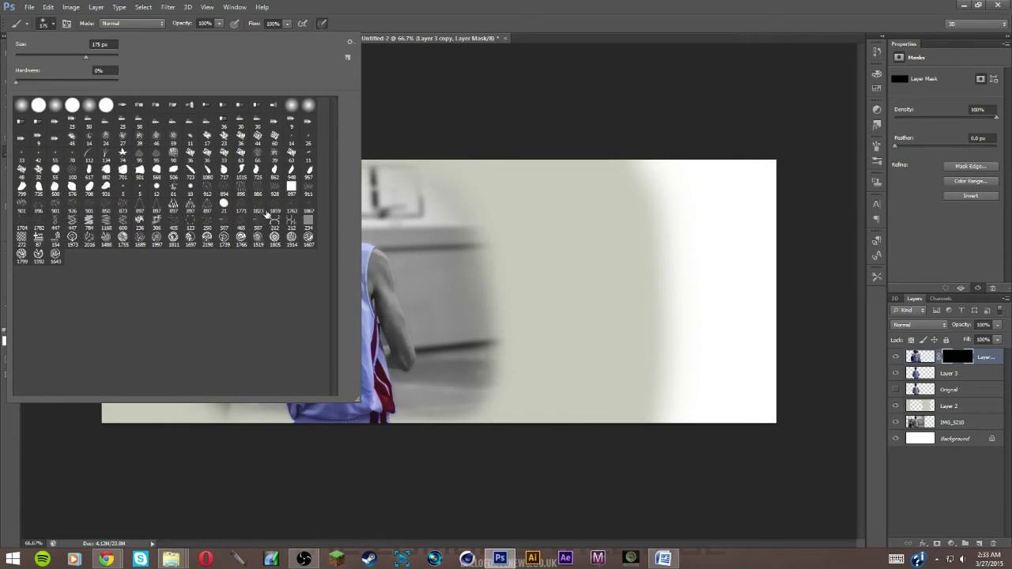
left_click(291, 210)
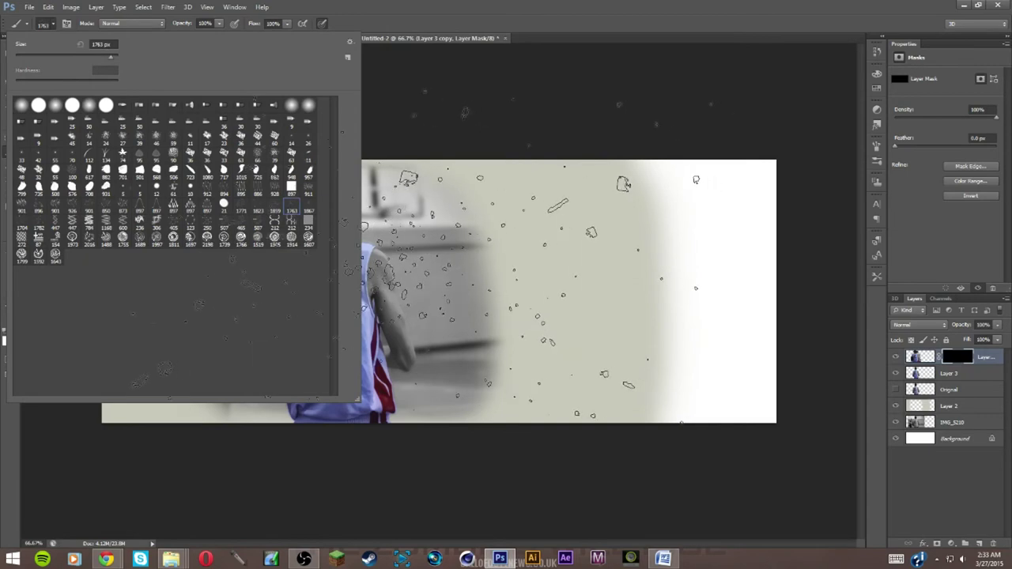
left_click(53, 26)
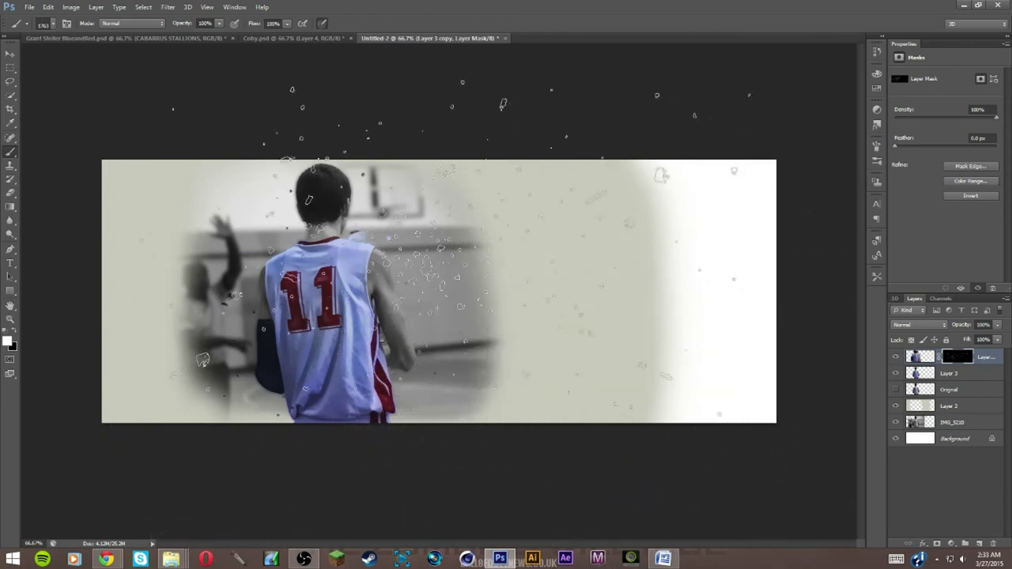
Paint scattered specks of the warped player beside the jersey and near the head
mouse_move(609, 293)
left_mouse_down()
mouse_move(599, 282)
mouse_move(666, 429)
mouse_move(625, 324)
left_mouse_up()
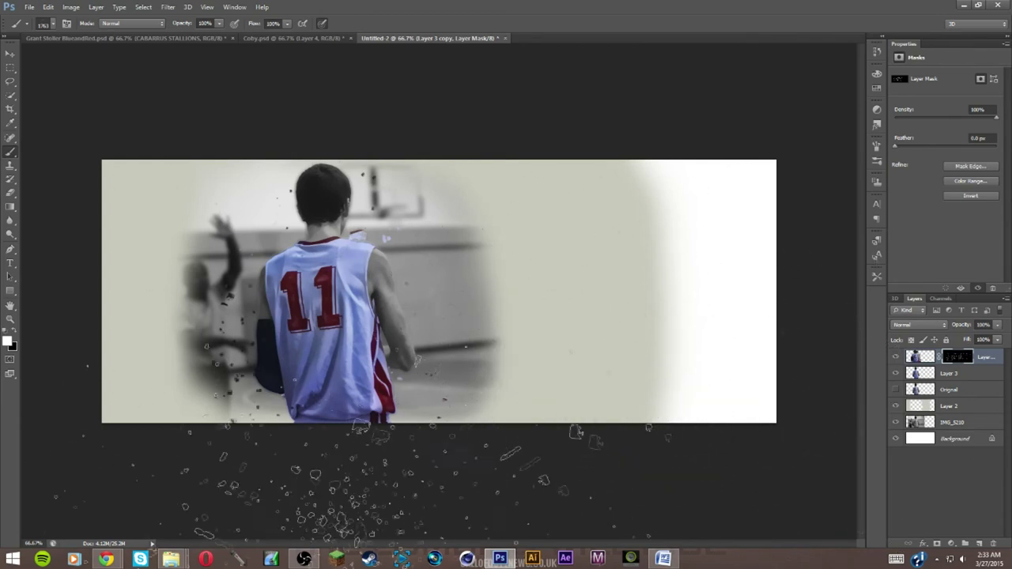
left_click_drag(396, 355, 443, 372)
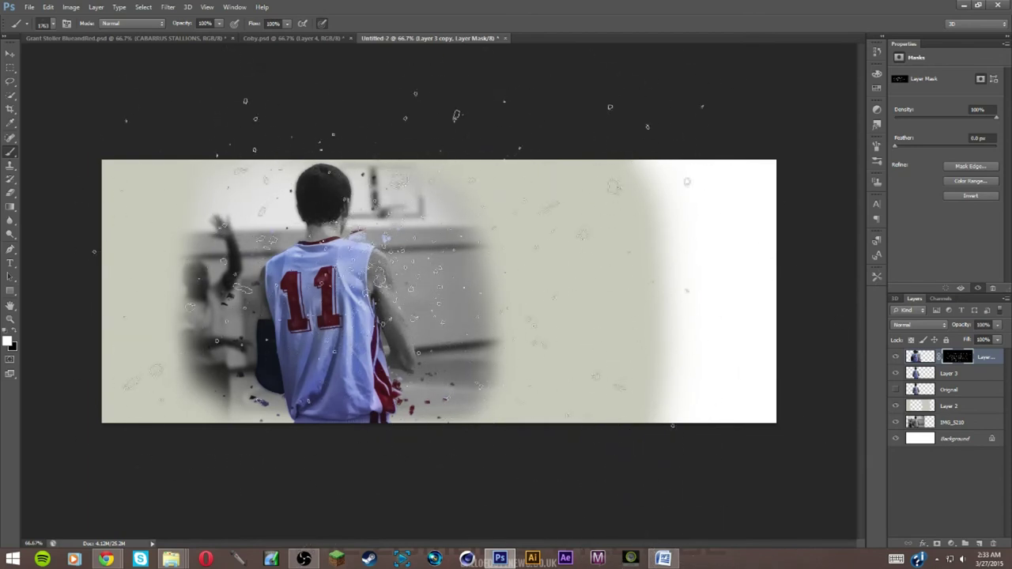
left_click(372, 284)
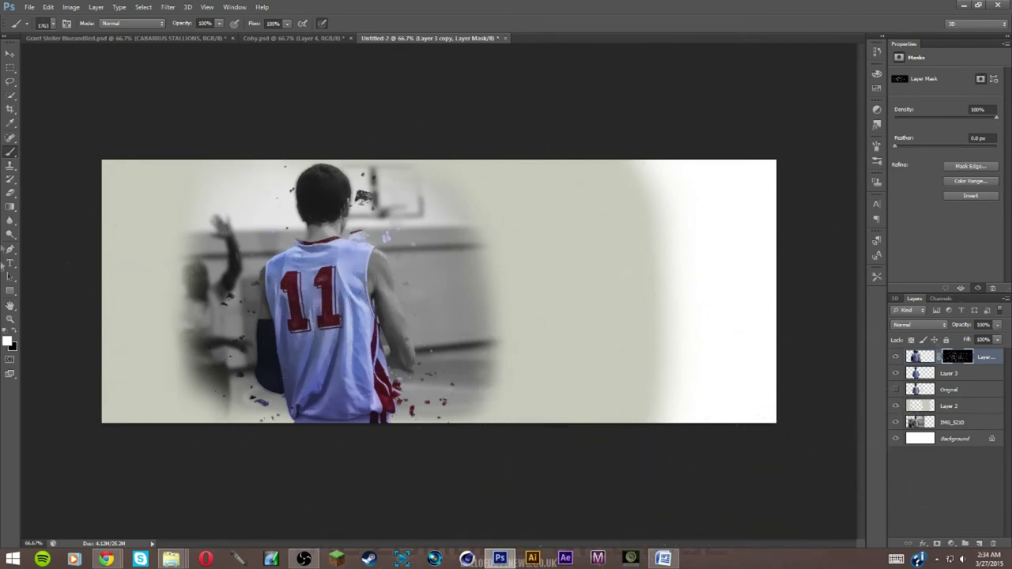
left_click(12, 193)
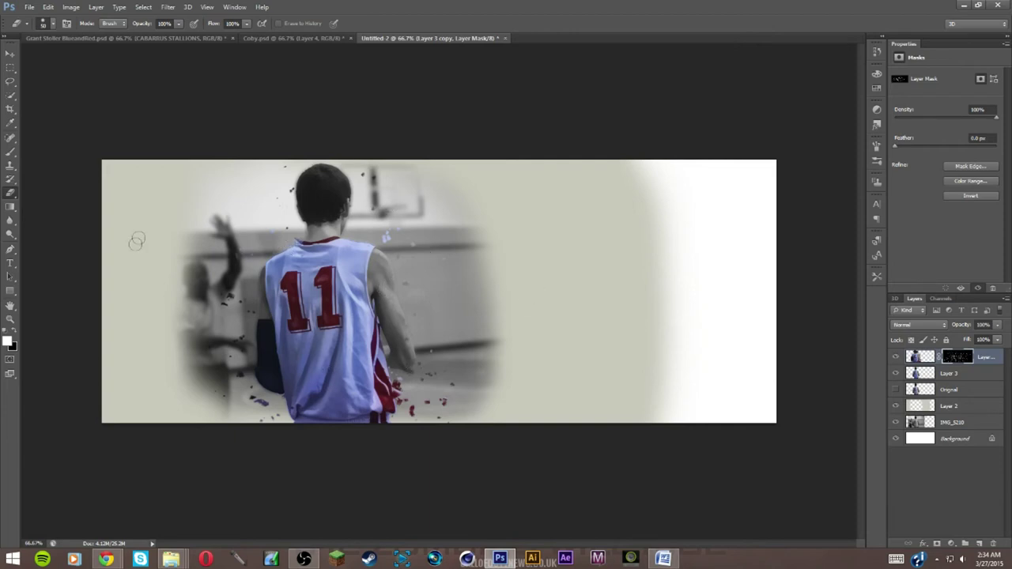
left_click(10, 150)
Resize the brush to about 1700 px, reload the 1763 scatter preset and select Layer 2
key("bracketleft")
key("bracketleft")
key("bracketleft")
key("bracketleft")
key("bracketleft")
key("bracketleft")
key("bracketleft")
key("bracketleft")
key("bracketleft")
key("bracketleft")
key("bracketleft")
key("bracketleft")
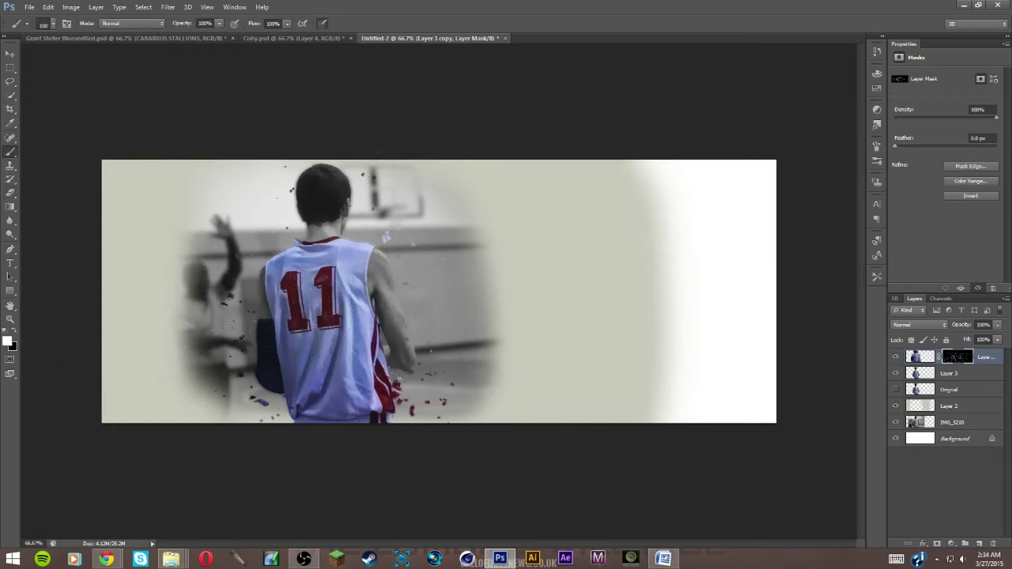
key("bracketright")
key("bracketright")
key("bracketright")
key("bracketright")
key("bracketright")
key("bracketright")
key("bracketright")
key("bracketright")
key("bracketright")
key("bracketright")
key("bracketright")
key("bracketright")
key("bracketright")
key("bracketright")
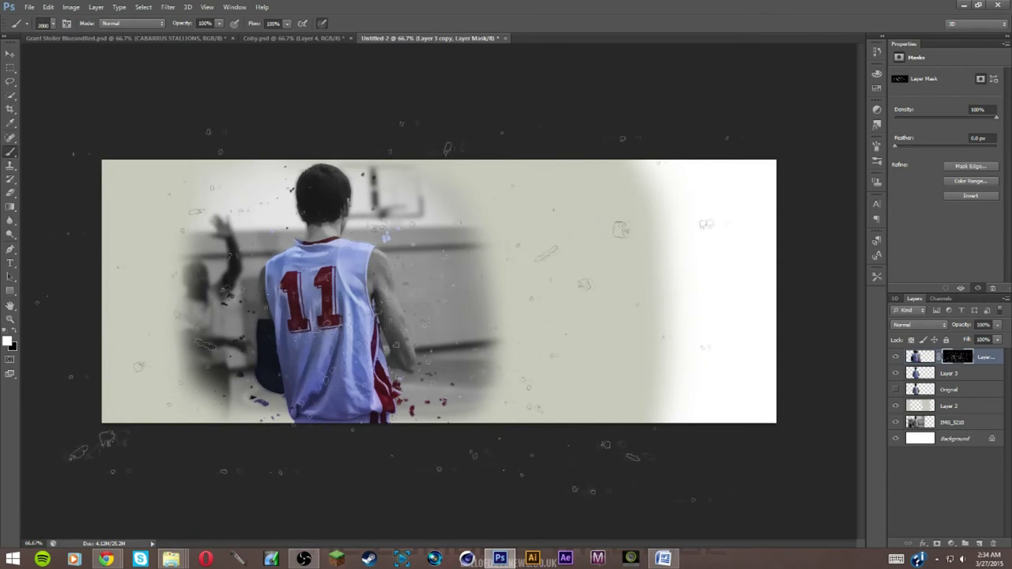
key("bracketleft")
key("bracketleft")
key("bracketleft")
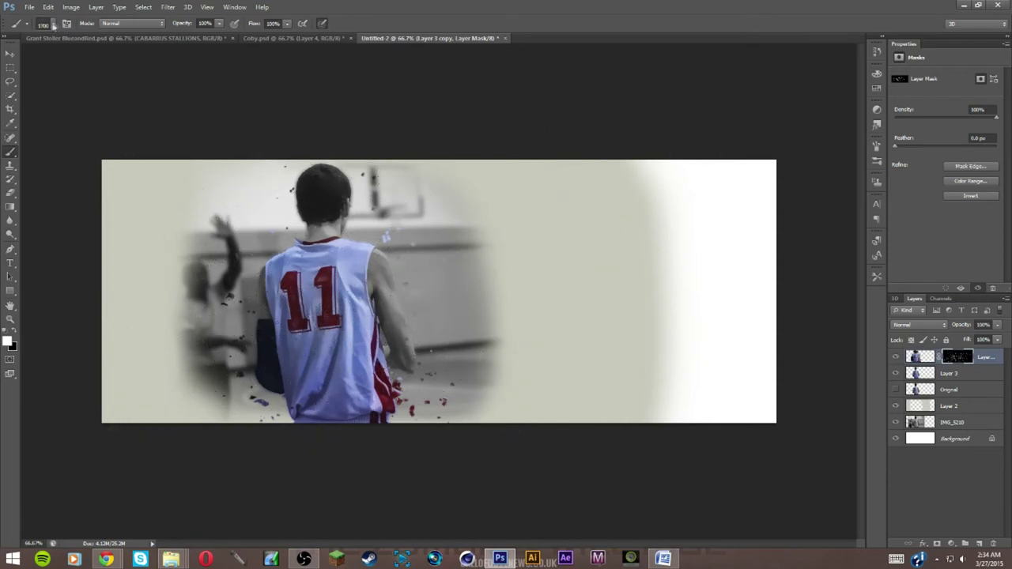
left_click(57, 25)
left_click(292, 213)
left_click(63, 30)
left_click(978, 412)
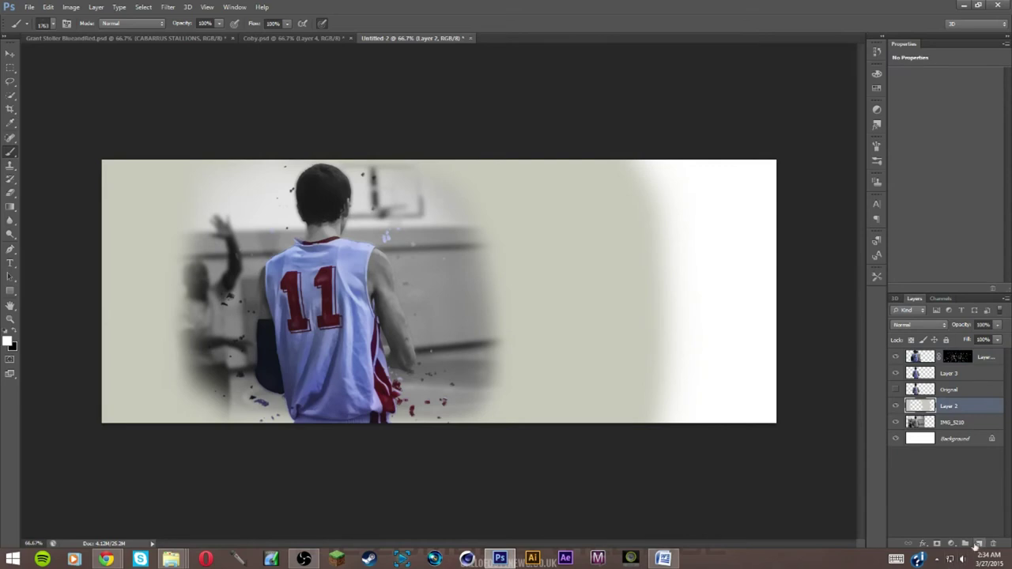
Add a new Layer 4 and scatter white specks across the banner with the brush
left_click(979, 544)
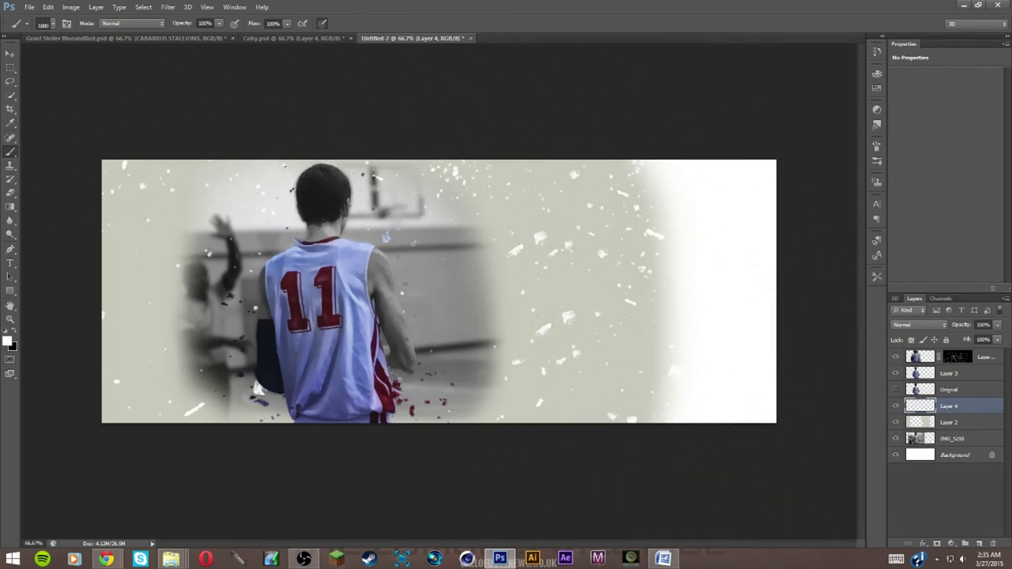
key("h")
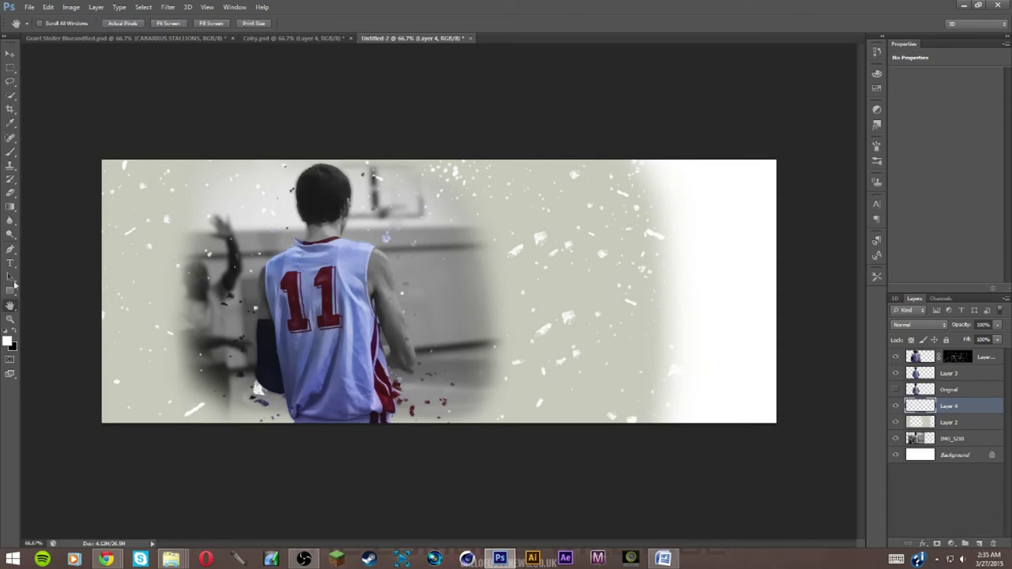
left_click(11, 150)
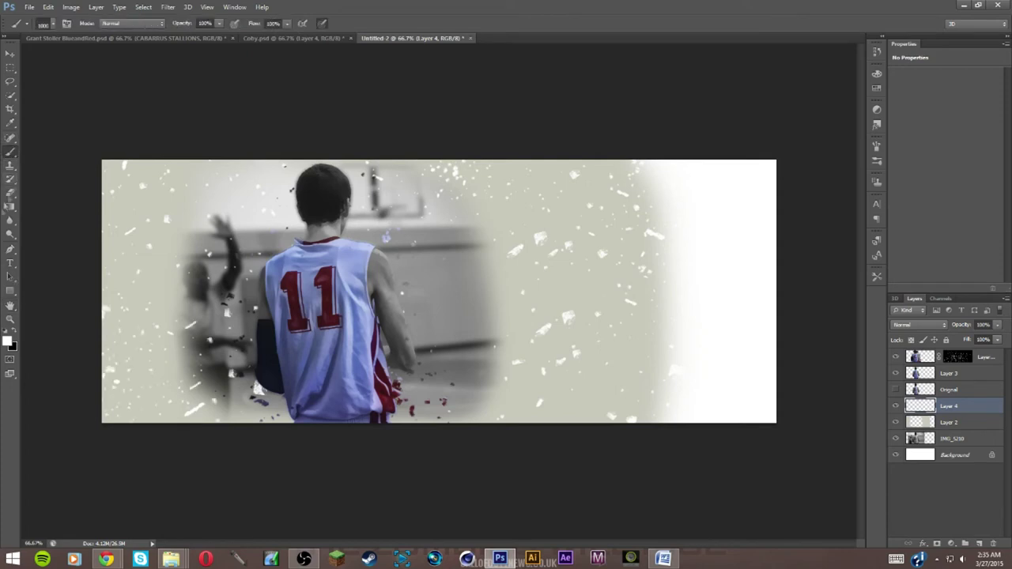
left_click(11, 192)
Fade Layer 4 to about 34% opacity, then toggle Layer 2's visibility to compare
left_click(997, 324)
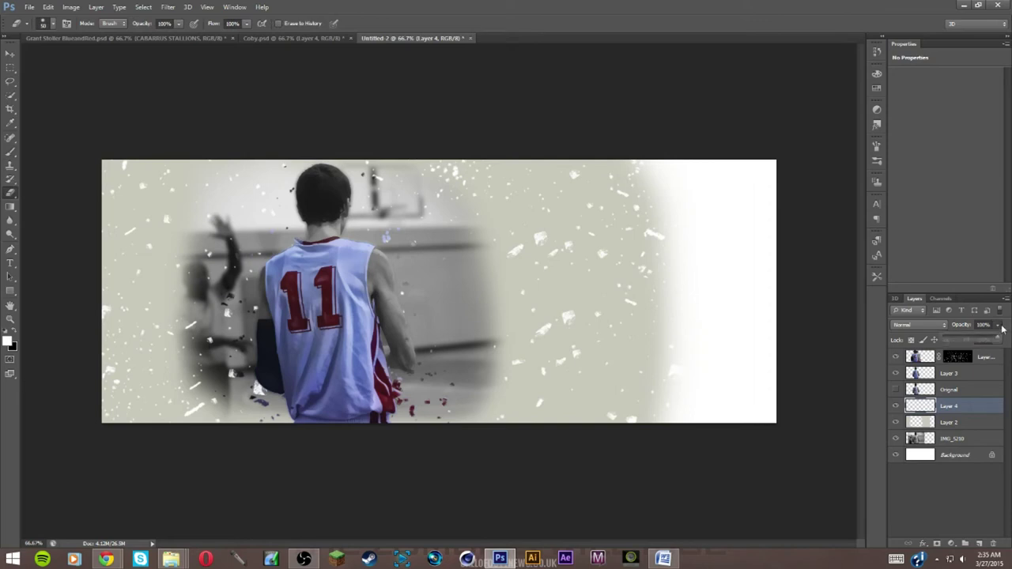
left_click_drag(983, 338, 964, 339)
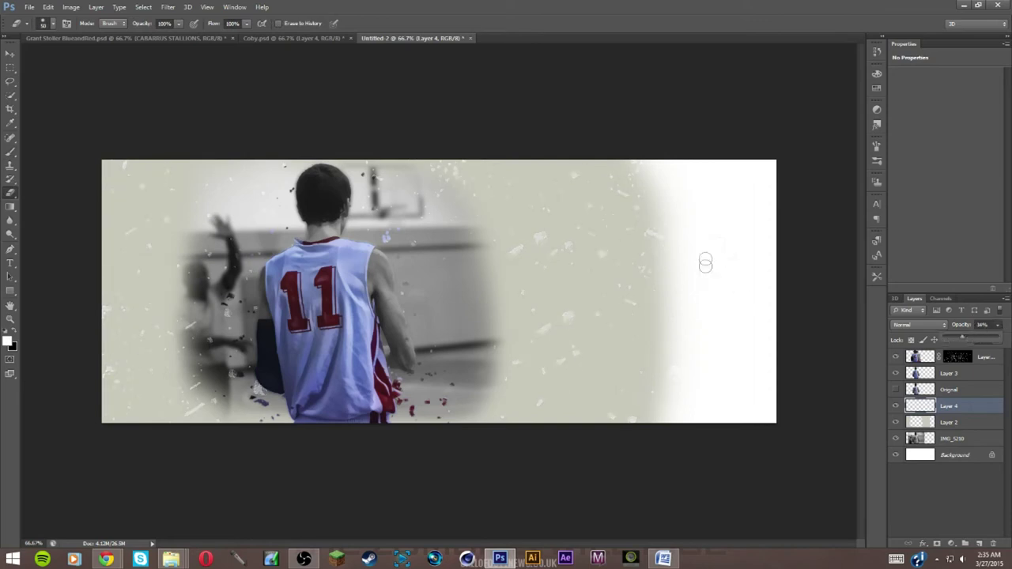
left_click(917, 422)
left_click(917, 423)
left_click(895, 422)
left_click(895, 422)
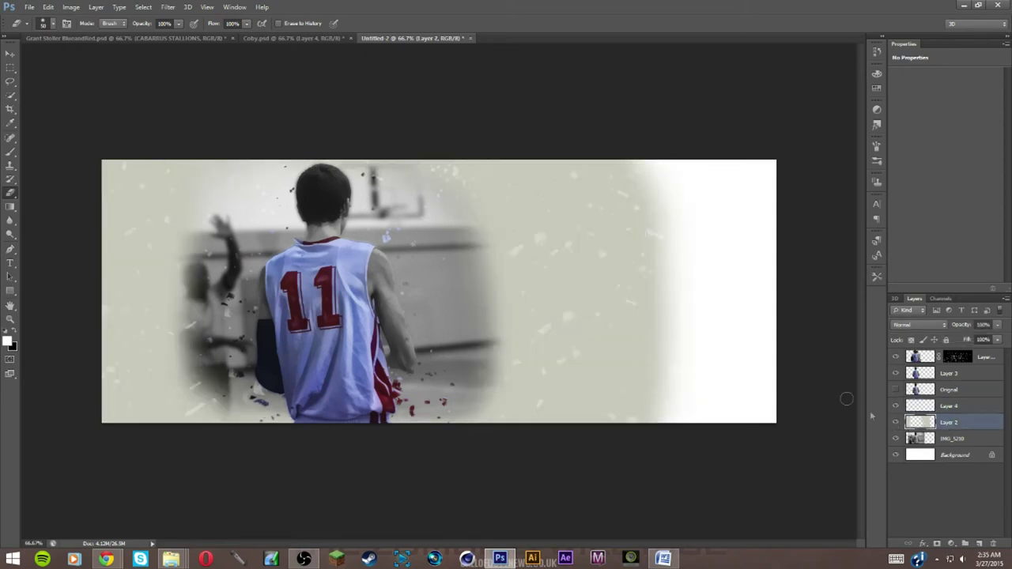
Paint the banner's white right side cream on Layer 2 with a 700 px brush
left_click(7, 340)
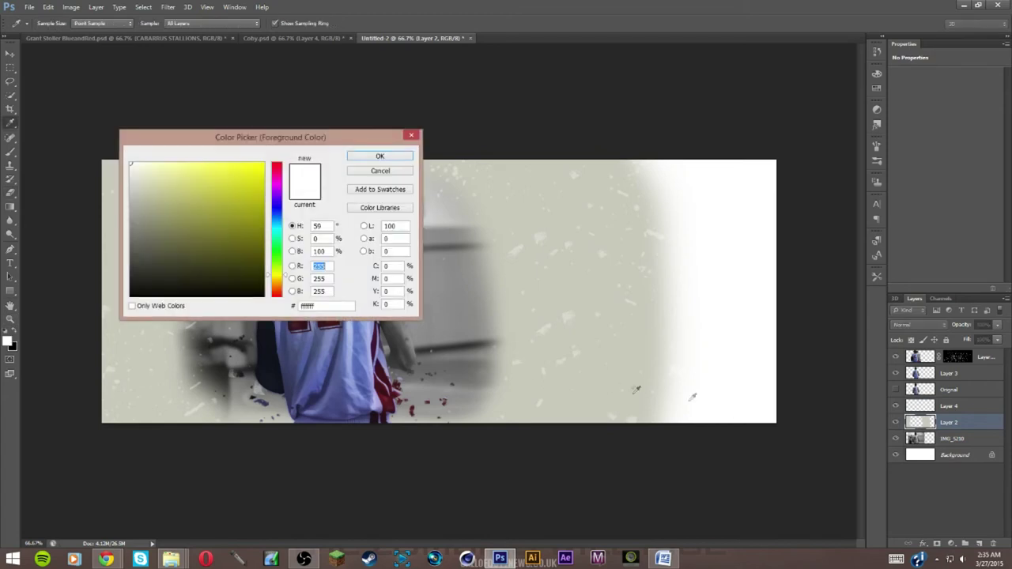
left_click(355, 157)
left_click(10, 150)
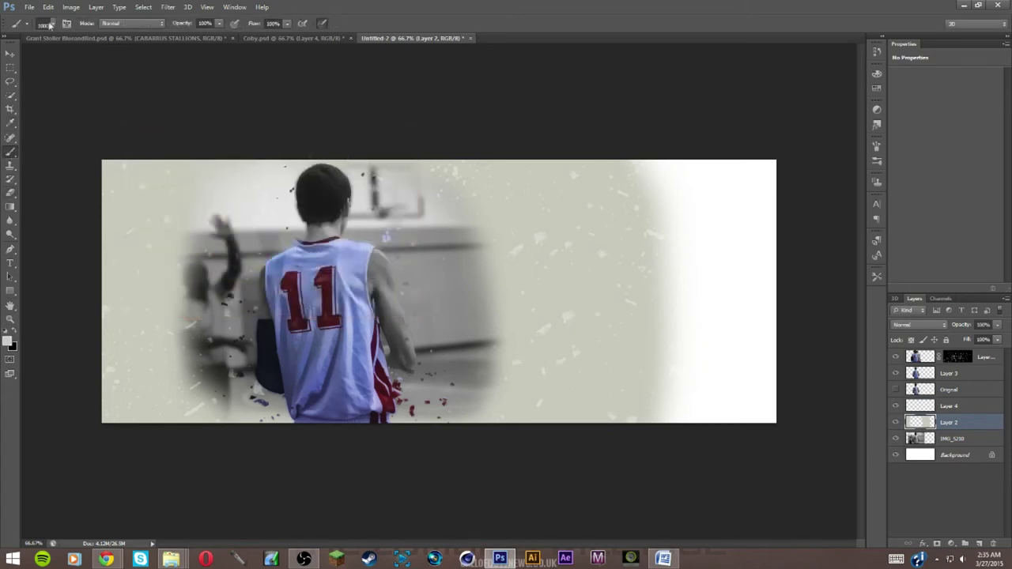
left_click(52, 23)
left_click(56, 22)
key("bracketleft")
key("bracketleft")
key("bracketleft")
mouse_move(689, 260)
left_mouse_down()
mouse_move(680, 301)
mouse_move(694, 289)
left_mouse_up()
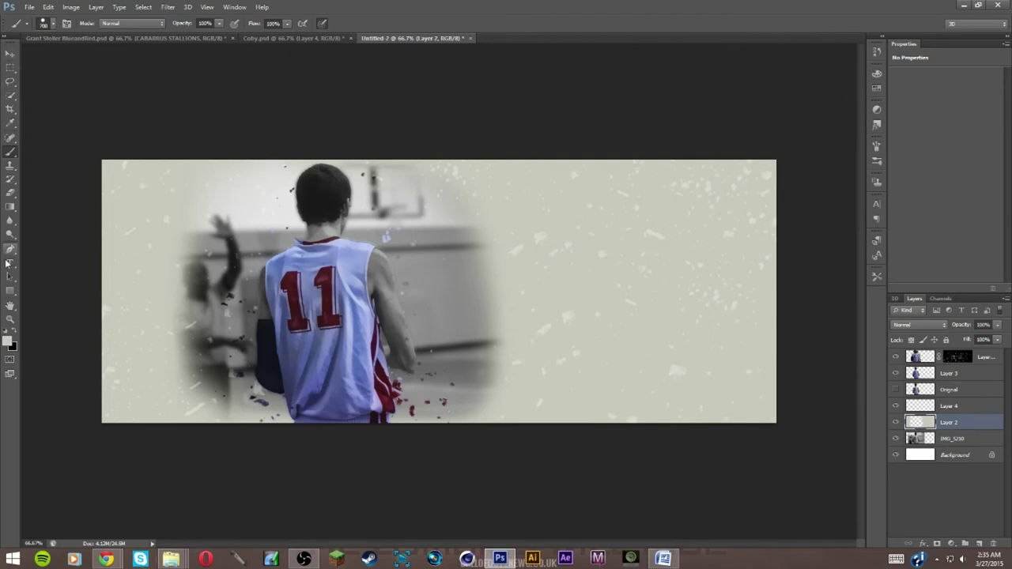
Lower the specks layer, Layer 4, to 25% opacity
left_click(10, 193)
left_click(956, 407)
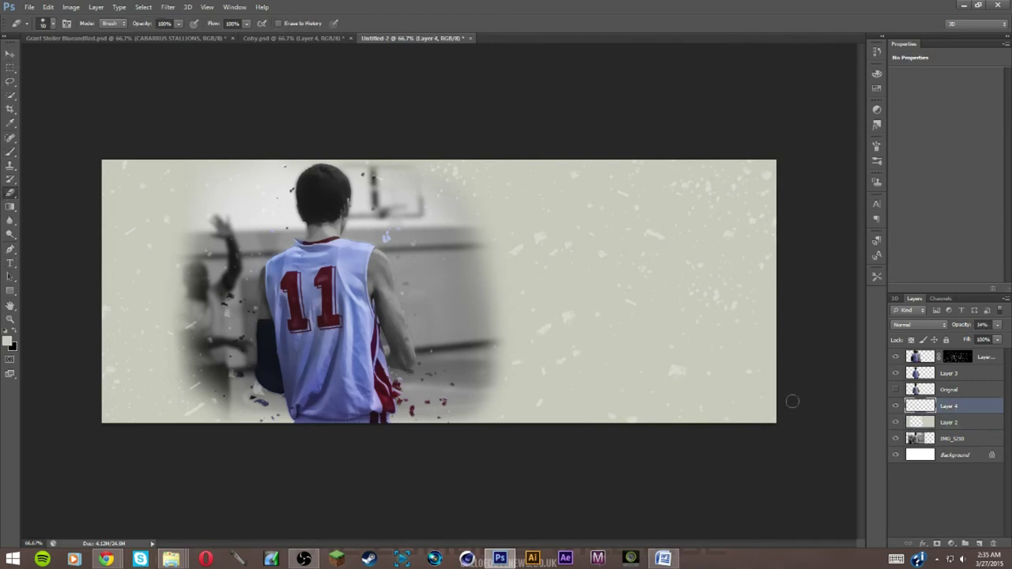
left_click(995, 326)
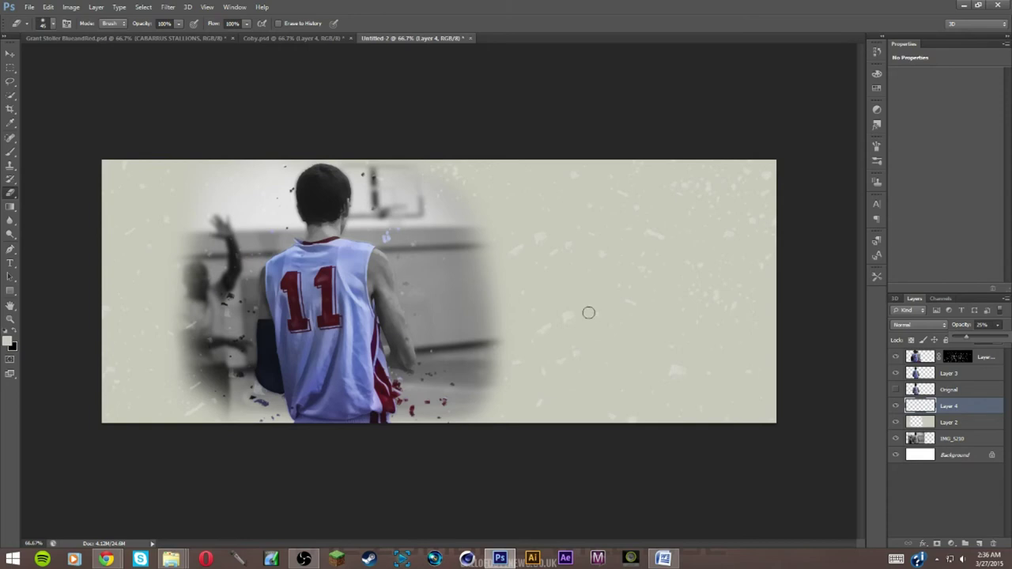
left_click(977, 373)
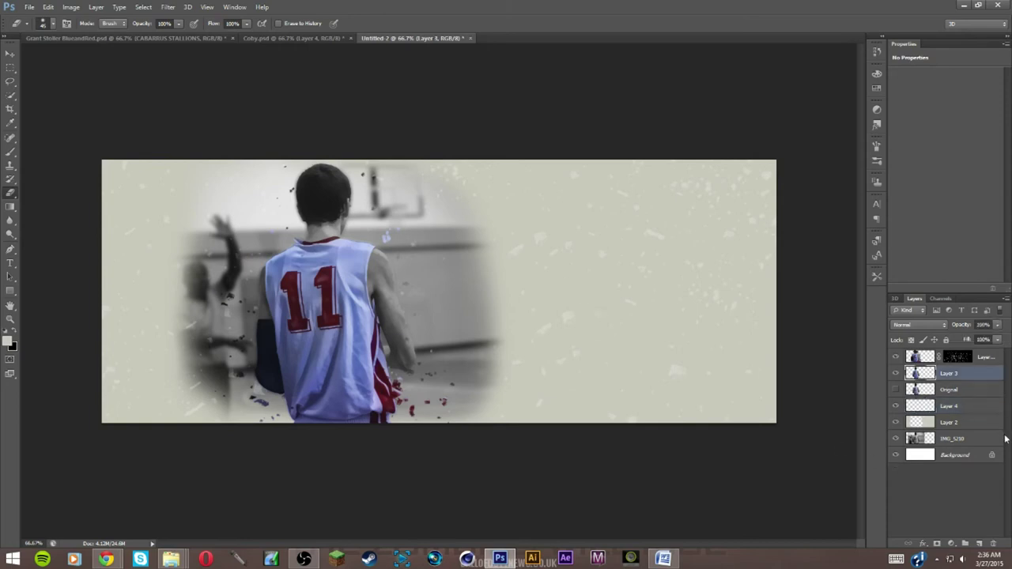
Create Layer 5 at the top of the stack and sample dark red #3f0c12 from the jersey
left_click(979, 544)
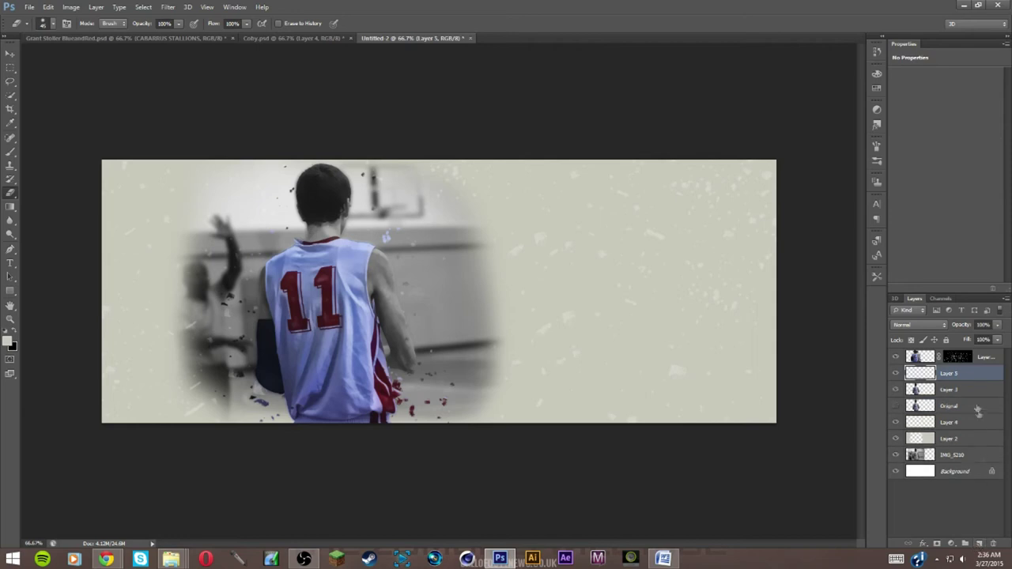
left_click_drag(956, 376, 956, 358)
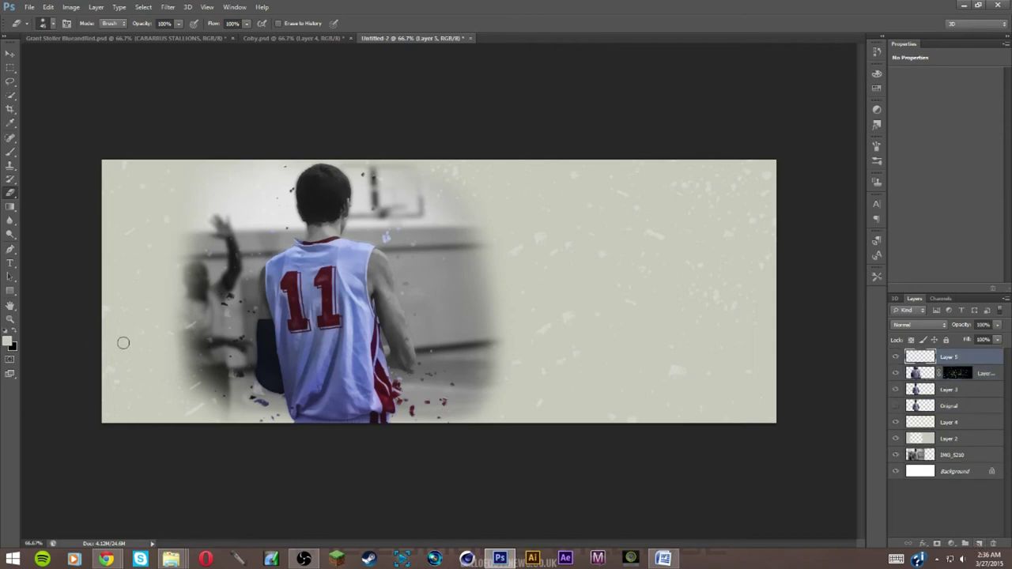
left_click(8, 340)
left_click_drag(283, 291, 286, 306)
left_click(378, 393)
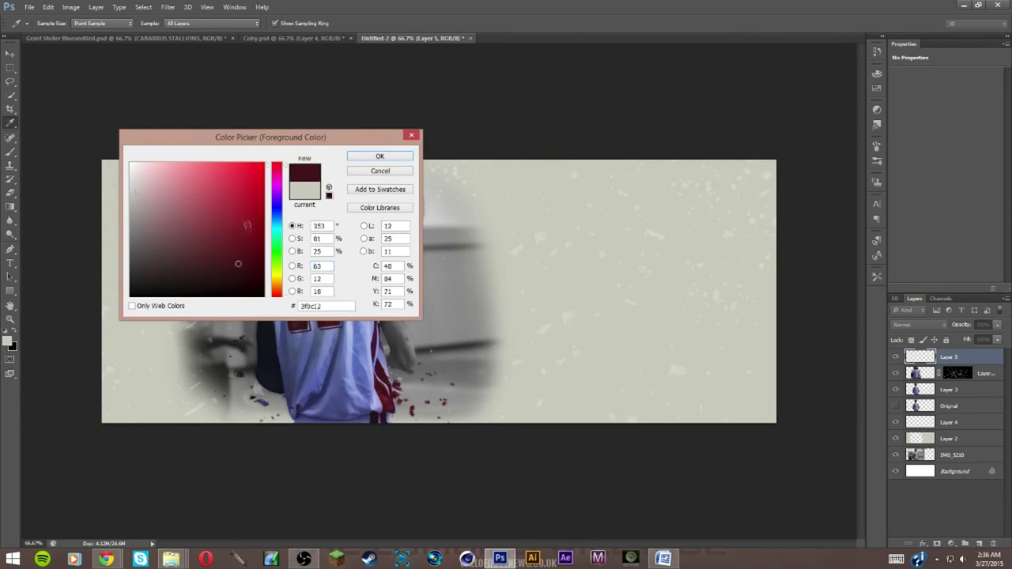
left_click(380, 157)
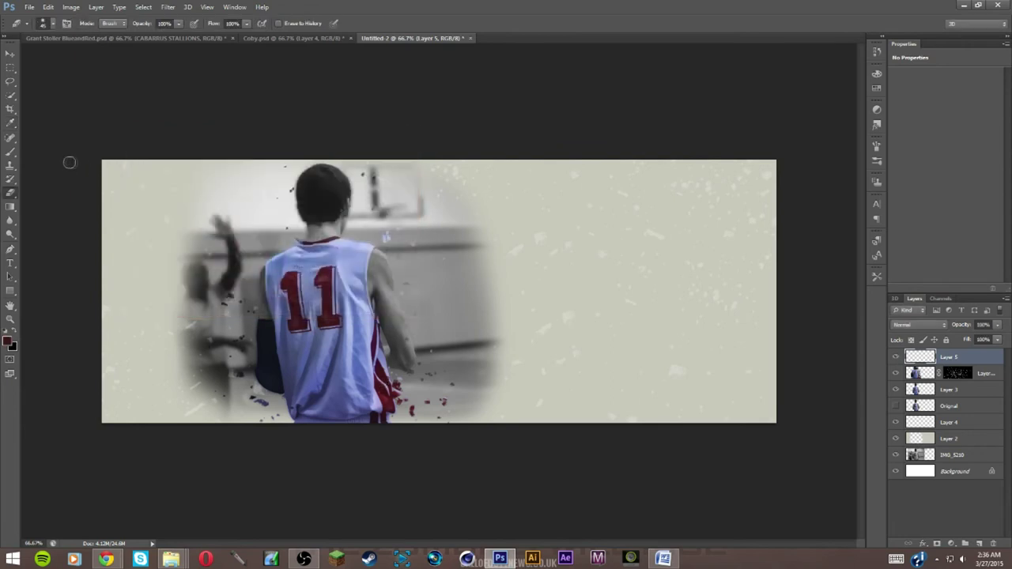
Brush a soft dark-red wash across the lower right and fade Layer 5 to 47%
left_click(10, 151)
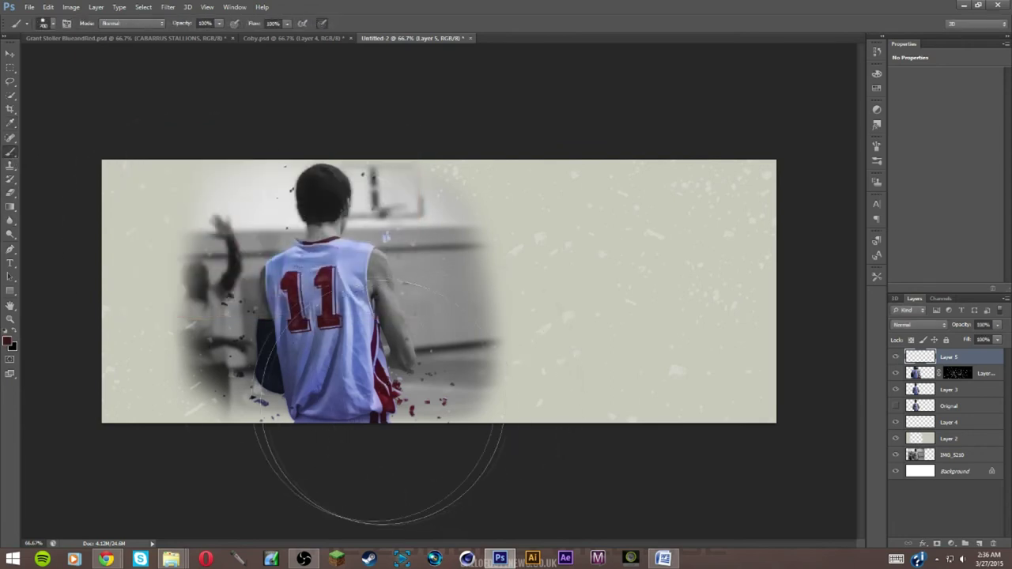
left_click(55, 25)
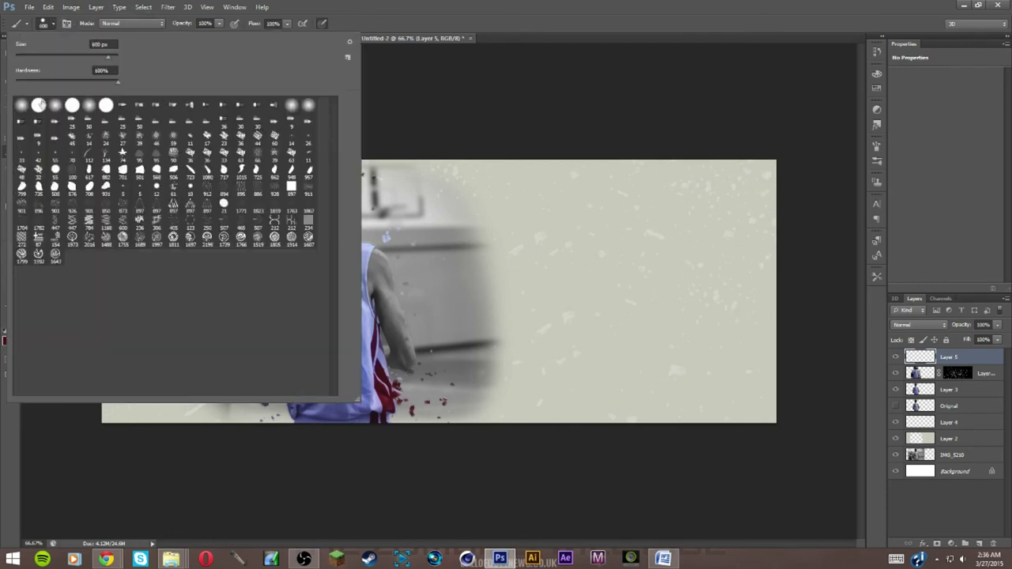
left_click(47, 30)
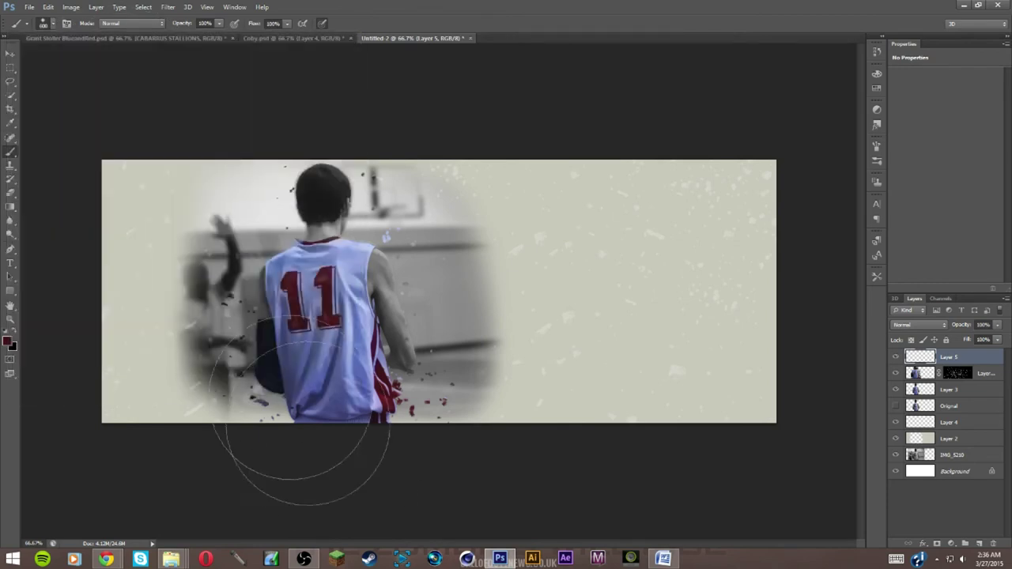
left_click_drag(129, 510, 735, 506)
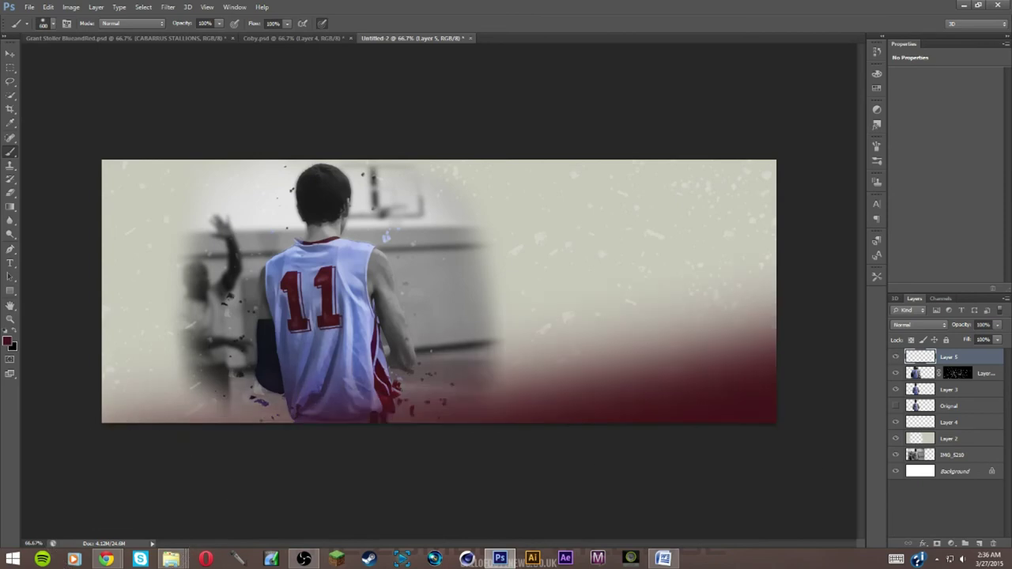
key("ctrl+z")
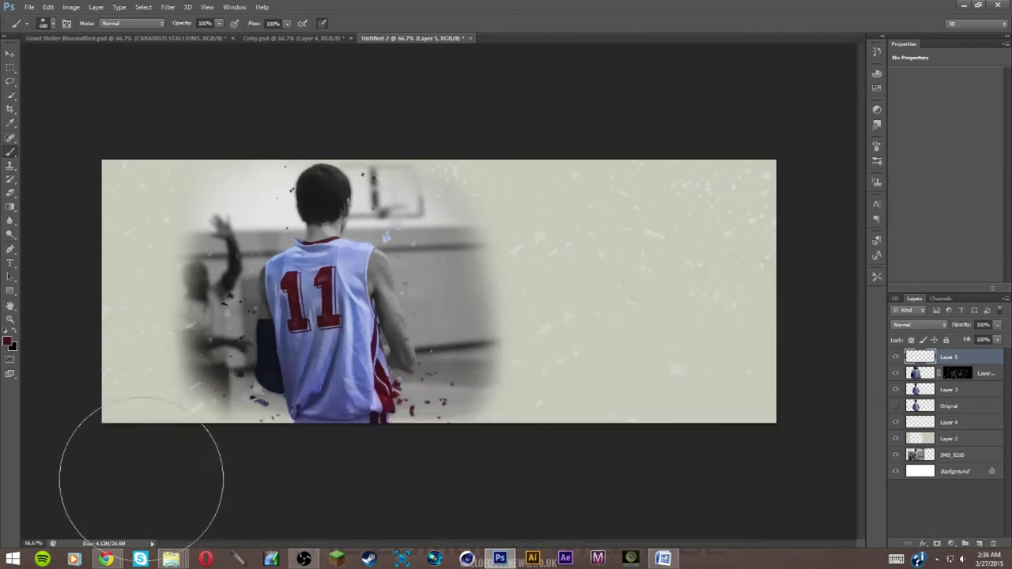
left_click_drag(237, 466, 790, 245)
left_click_drag(483, 474, 926, 339)
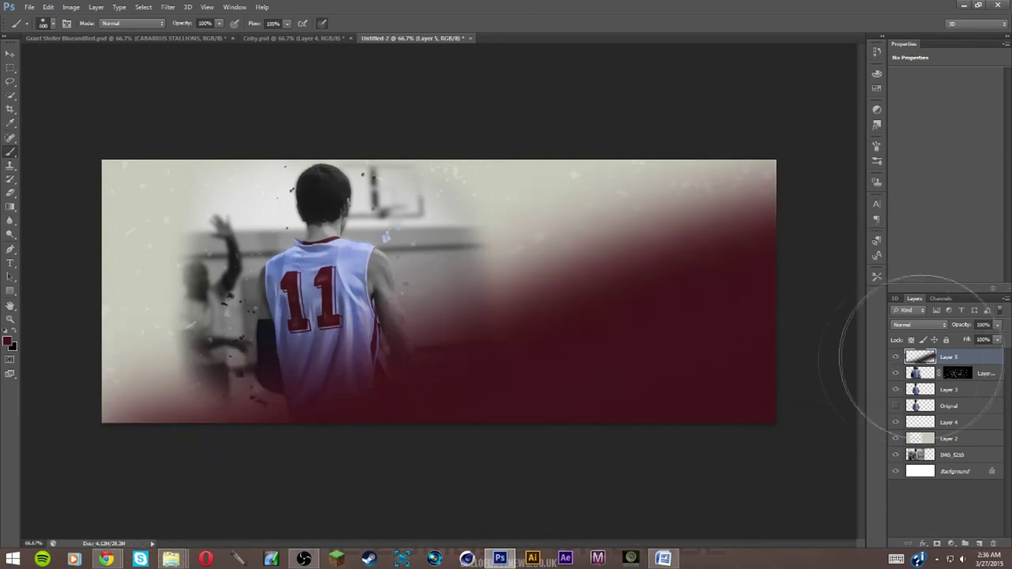
left_click_drag(999, 327, 966, 340)
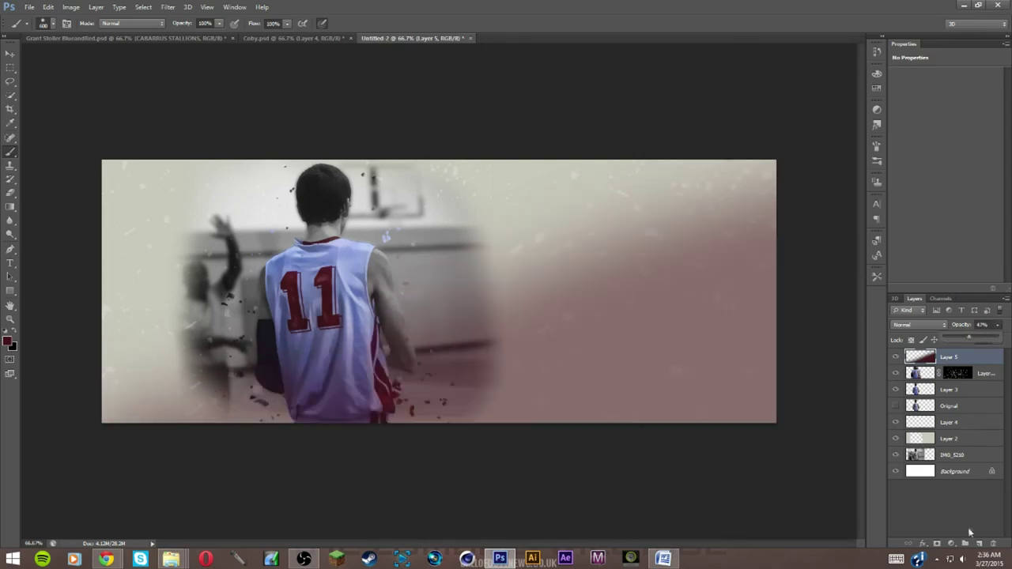
left_click(979, 544)
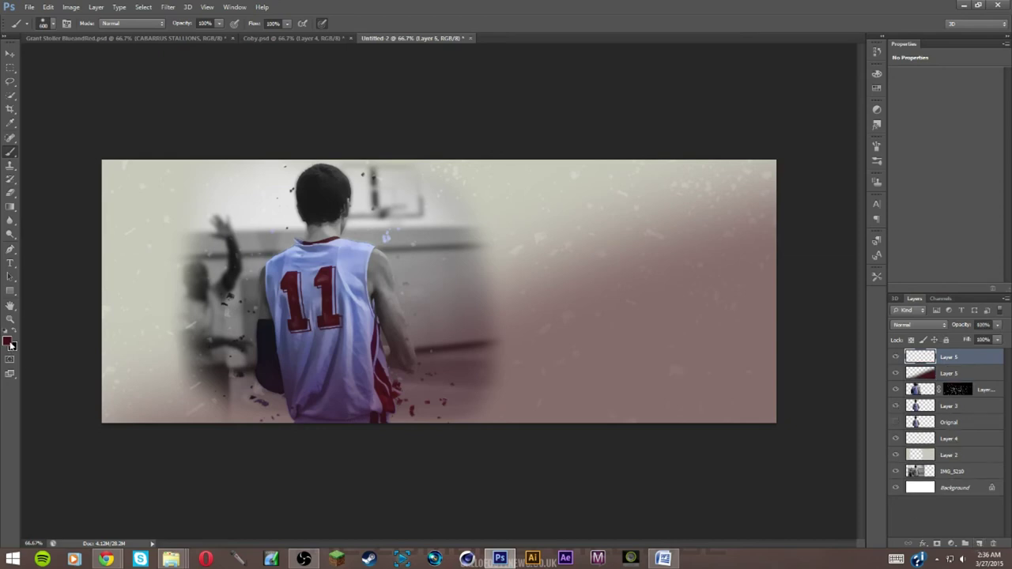
Paint a large soft grey (4d4d4d) haze on Layer 6 and lower its opacity
left_click(9, 342)
left_click_drag(134, 237, 90, 256)
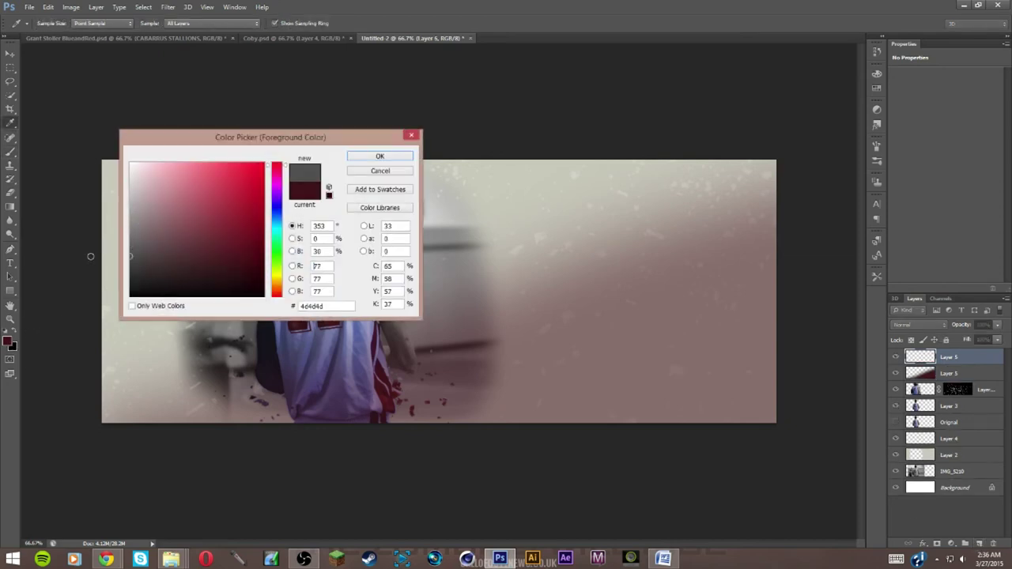
left_click(379, 155)
key("b")
left_click(140, 257)
key("ctrl+z")
left_click(158, 259)
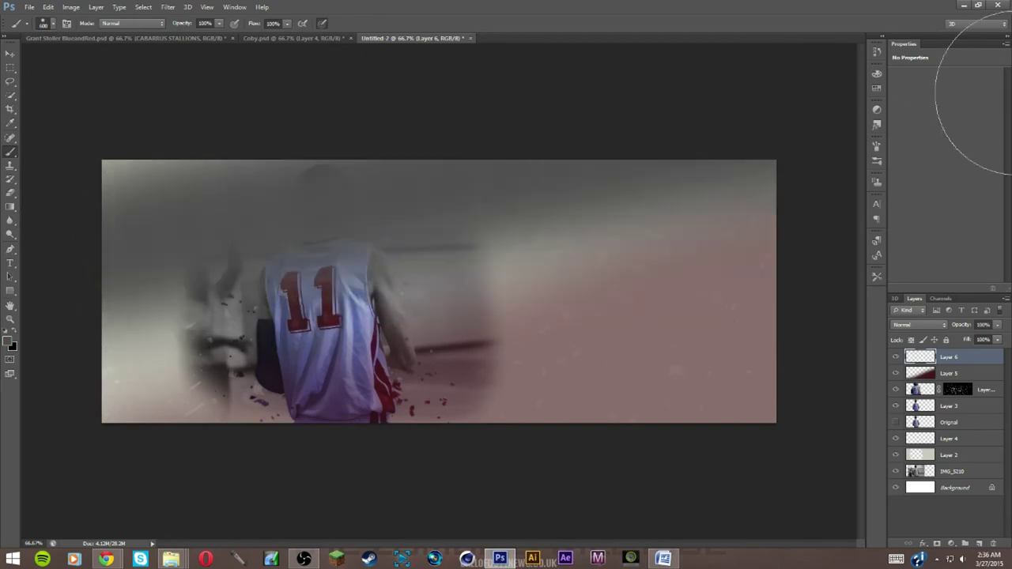
left_click(996, 325)
left_click_drag(998, 339, 971, 339)
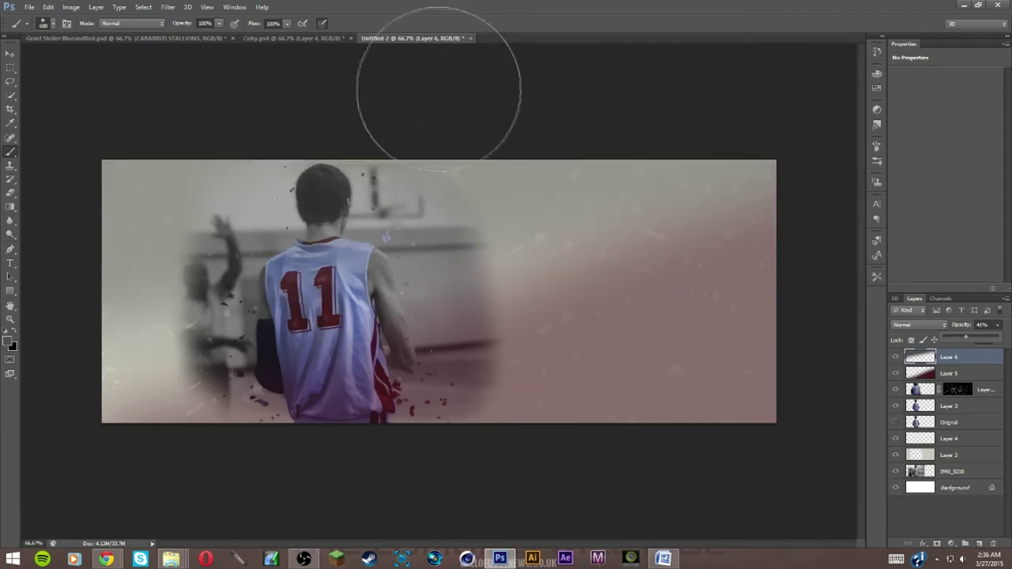
Compare with the Coby banner, then delete the pinkish Layer 5 overlay
left_click(273, 40)
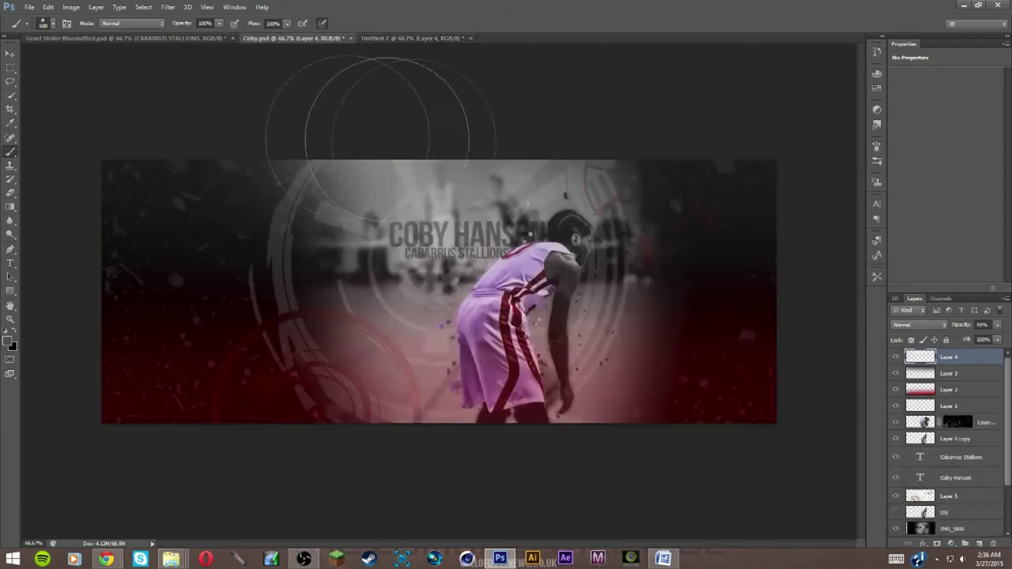
left_click(397, 38)
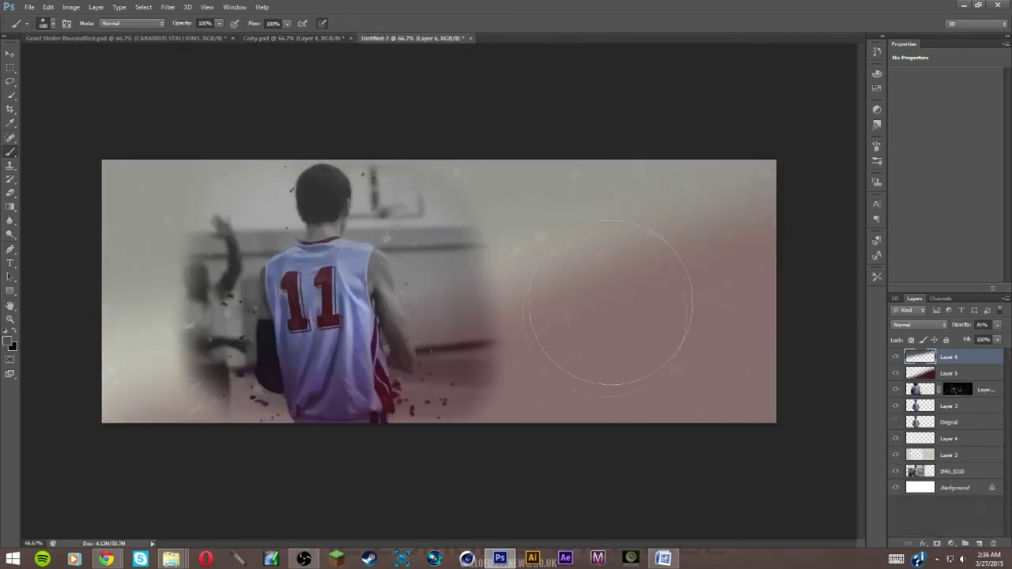
left_click(971, 376)
key("Delete")
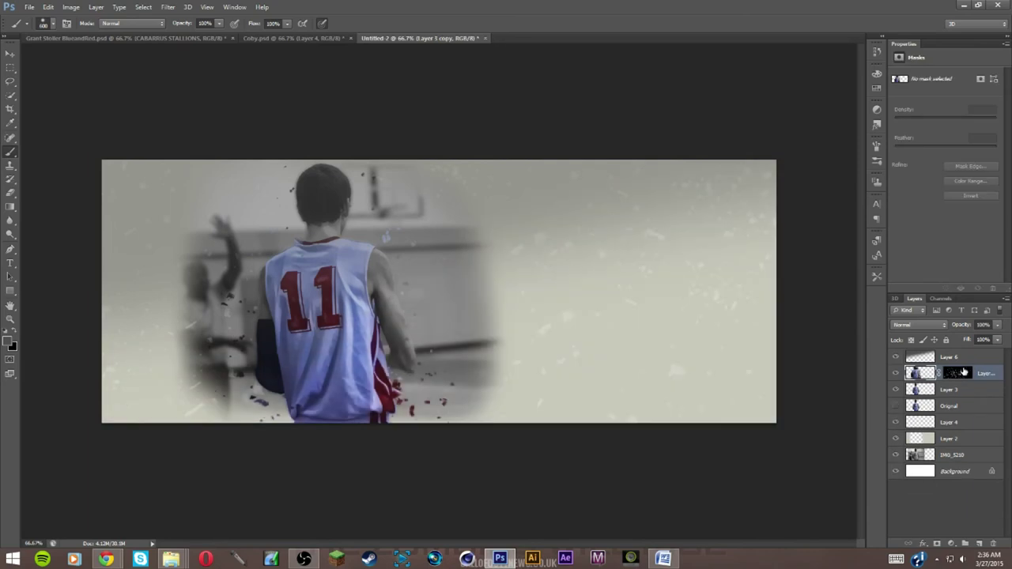
Restore Layer 5, remove Layer 6, choose dark red and clear Layer 5's contents
key("ctrl+z")
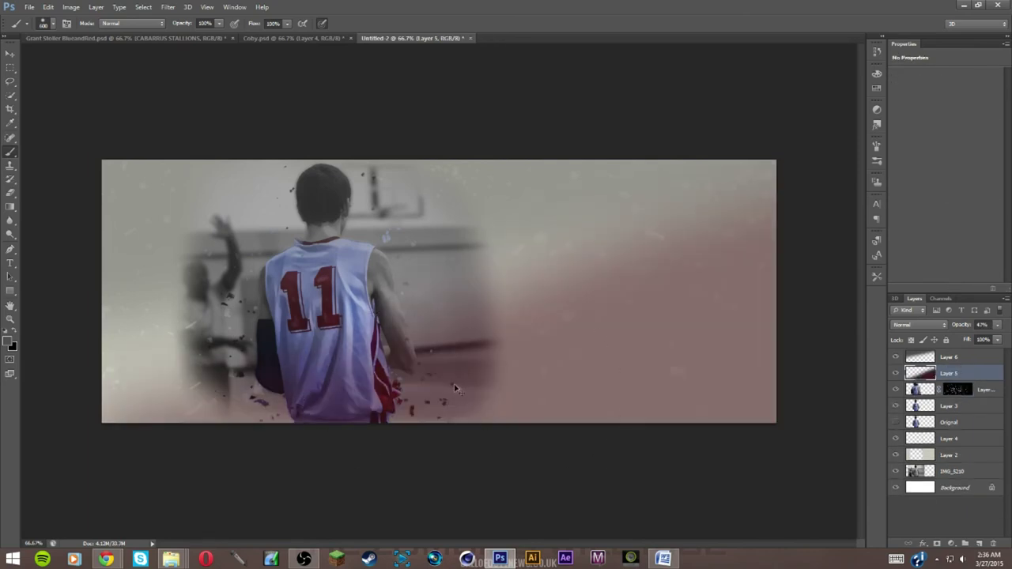
key("Delete")
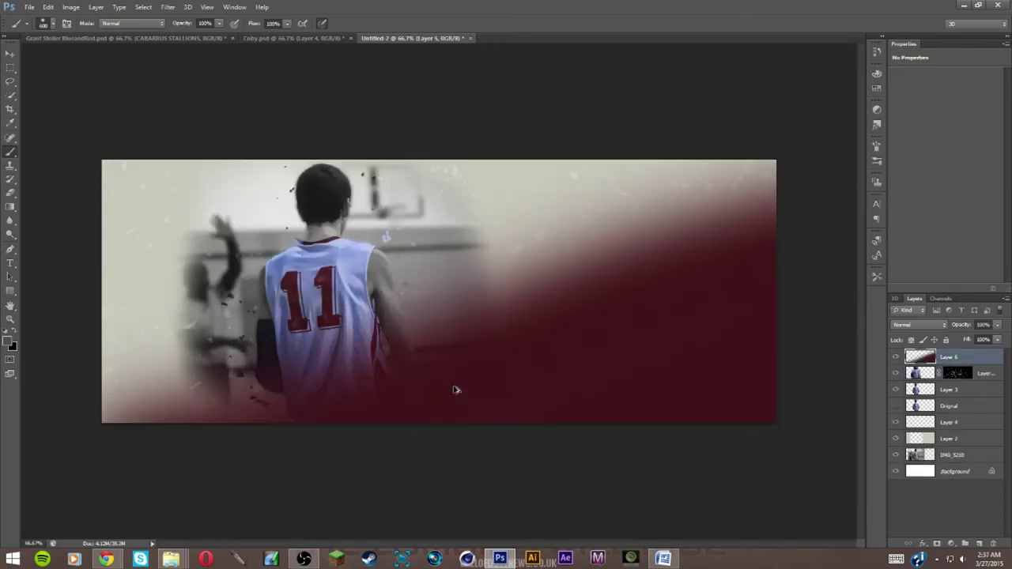
left_click(9, 342)
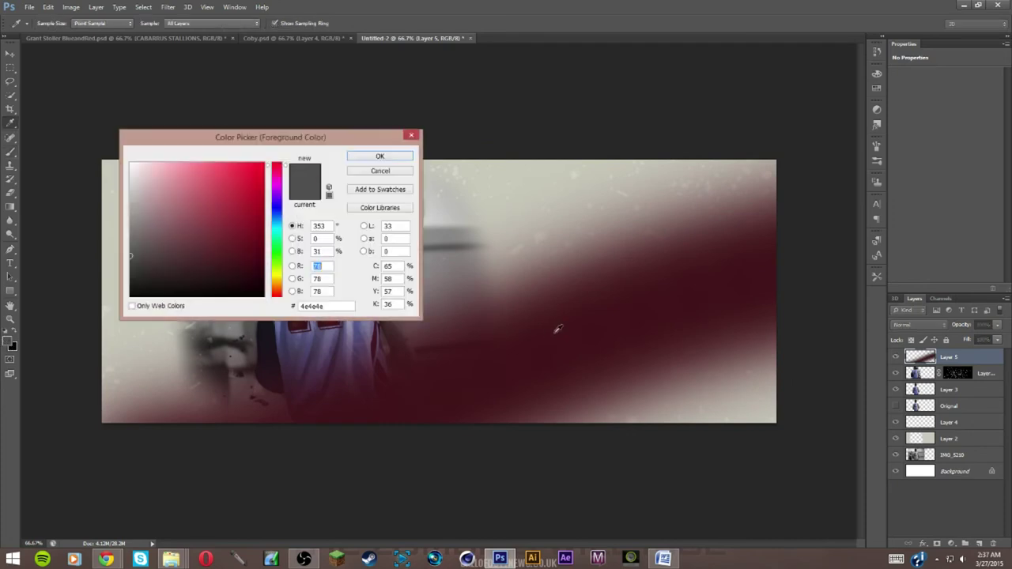
left_click(378, 156)
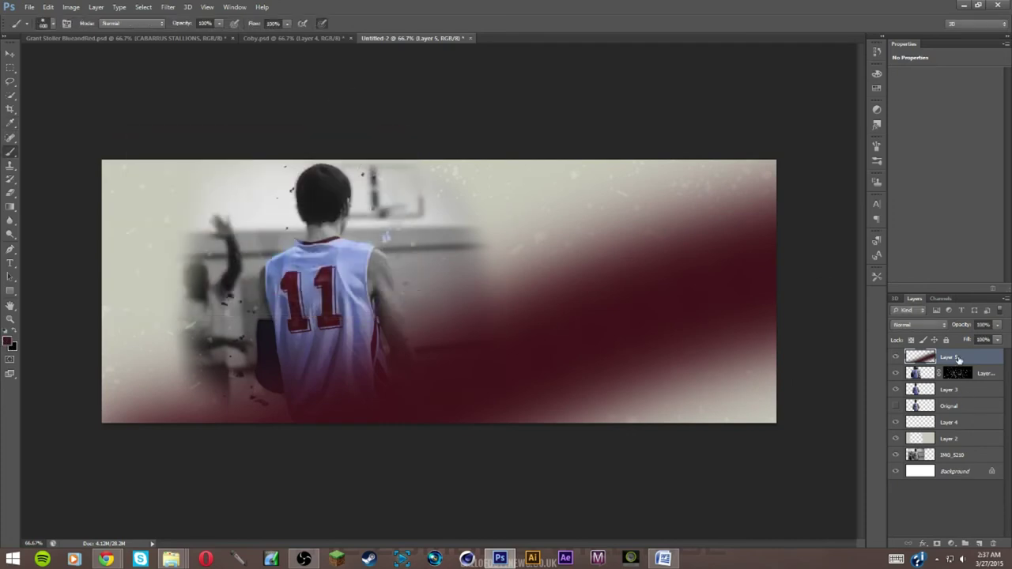
key("ctrl+z")
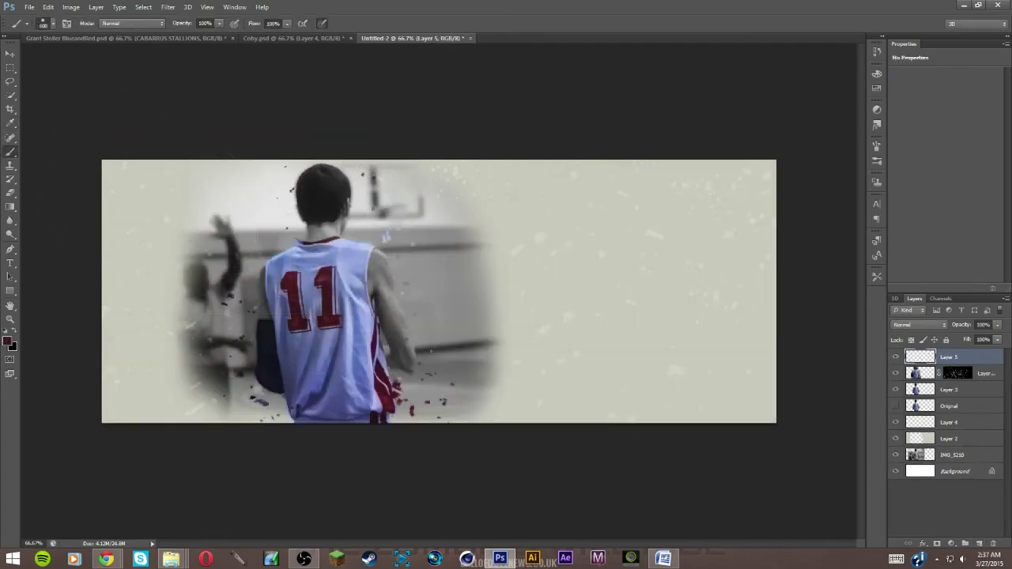
Paint a soft dark-red glow along the bottom edge and set Layer 5 to about 50%
left_click_drag(124, 429, 723, 467)
key("ctrl+z")
left_click_drag(113, 428, 759, 443)
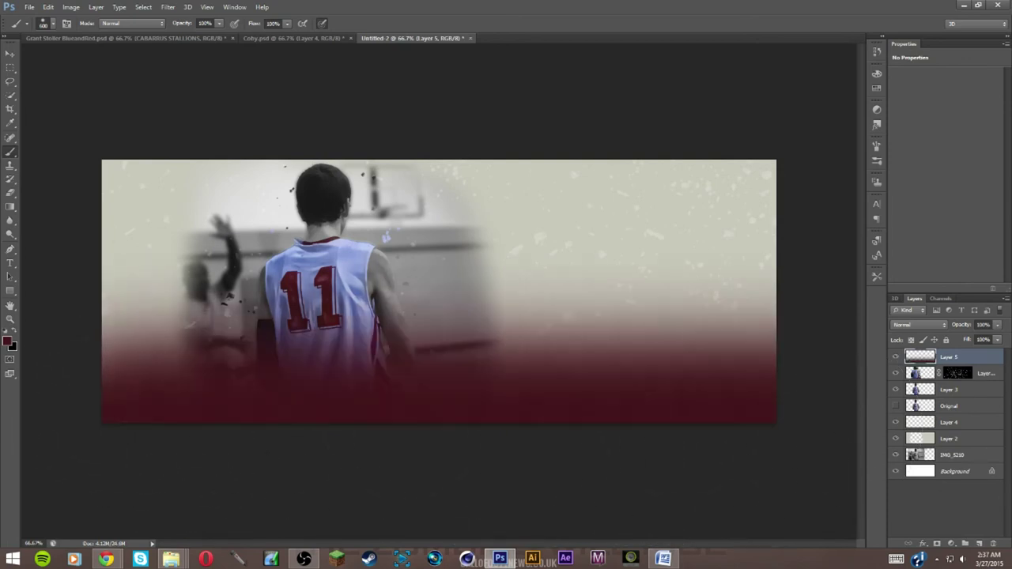
key("ctrl+z")
key("ctrl+z")
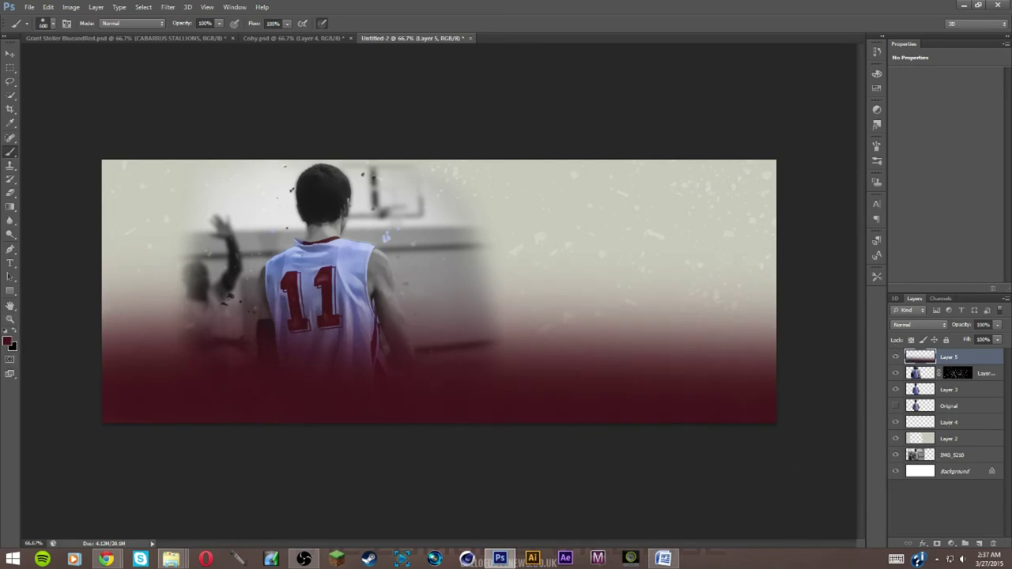
left_click(15, 332)
left_click_drag(969, 338, 964, 338)
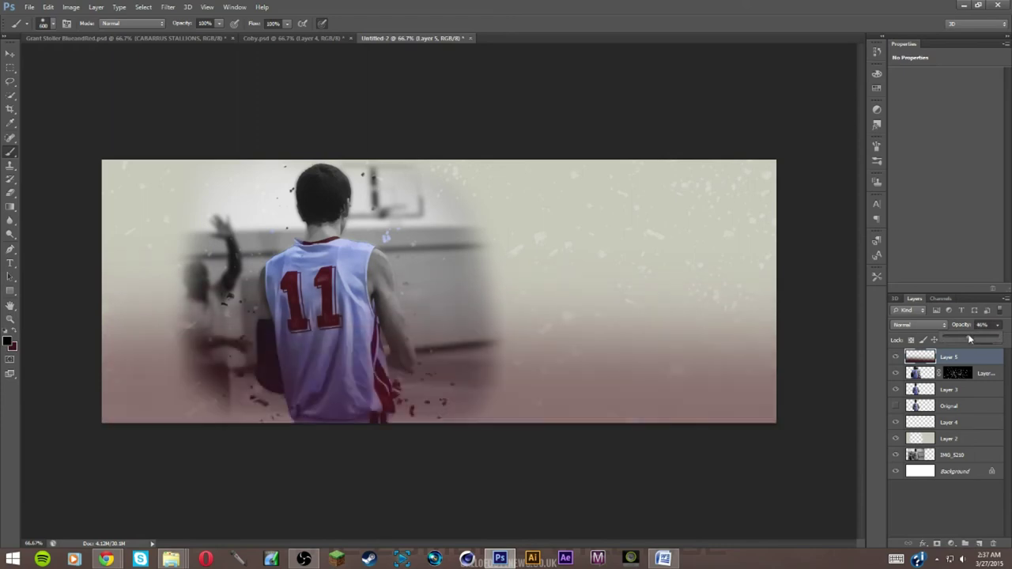
left_click_drag(969, 340, 971, 346)
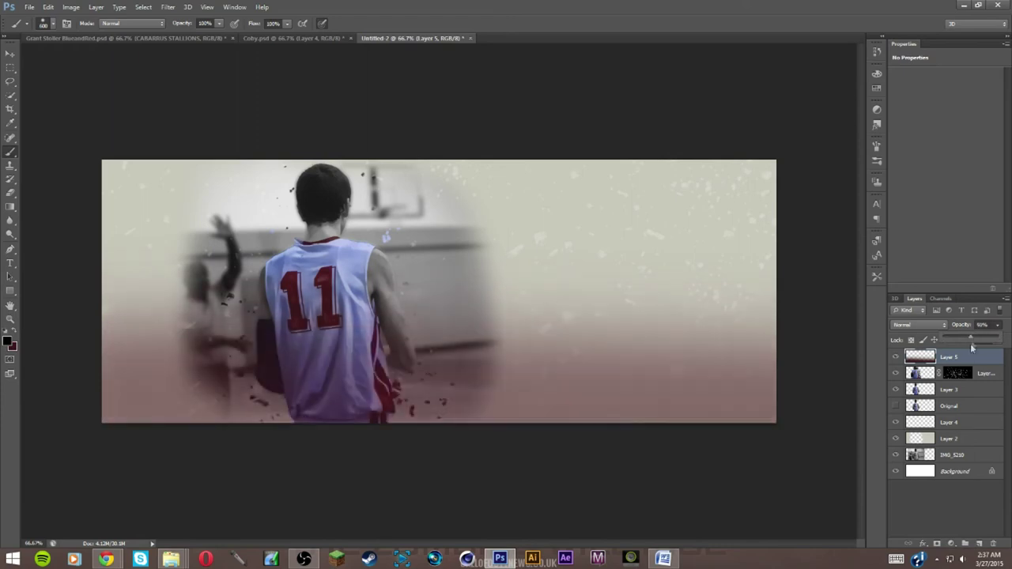
On a new Layer 6, paint a soft black band across the top and fade it to about half
left_click(978, 544)
left_click(113, 169)
left_click(795, 158, "shift")
key("ctrl+alt+z")
key("ctrl+alt+z")
left_click(106, 170)
left_click(759, 166, "shift")
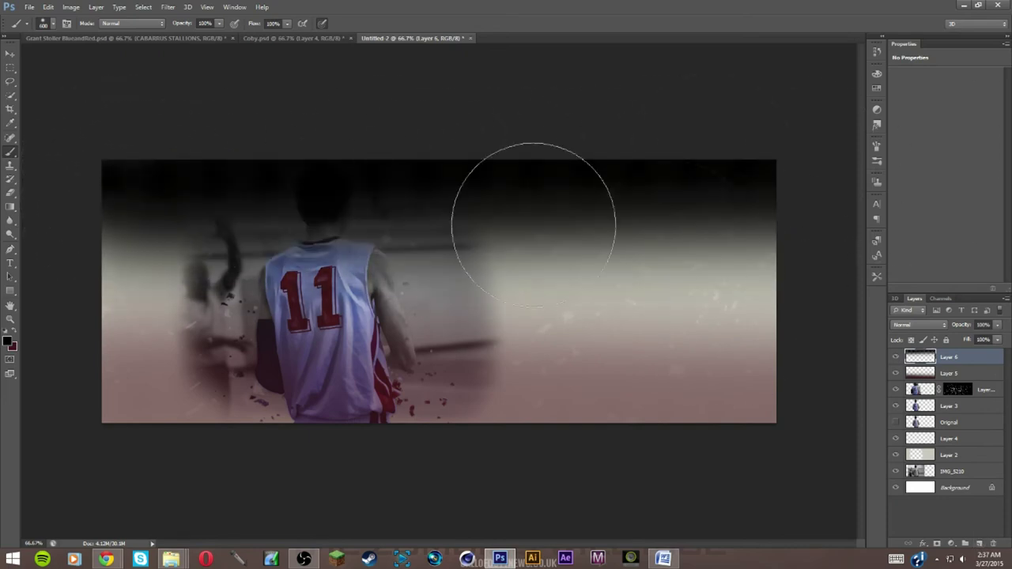
key("ctrl+z")
key("ctrl+z")
key("ctrl+z")
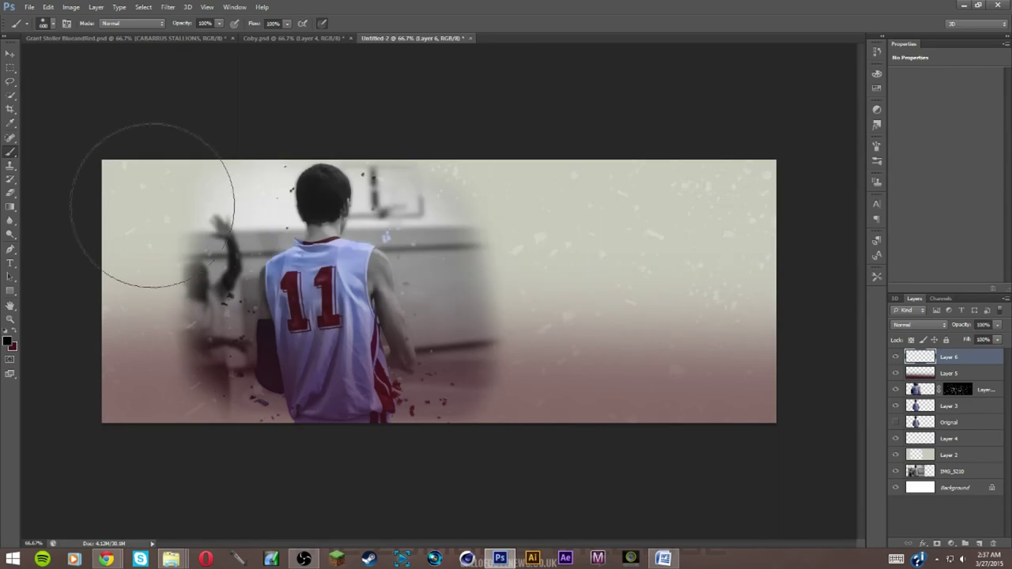
left_click(147, 170)
left_click(771, 166, "shift")
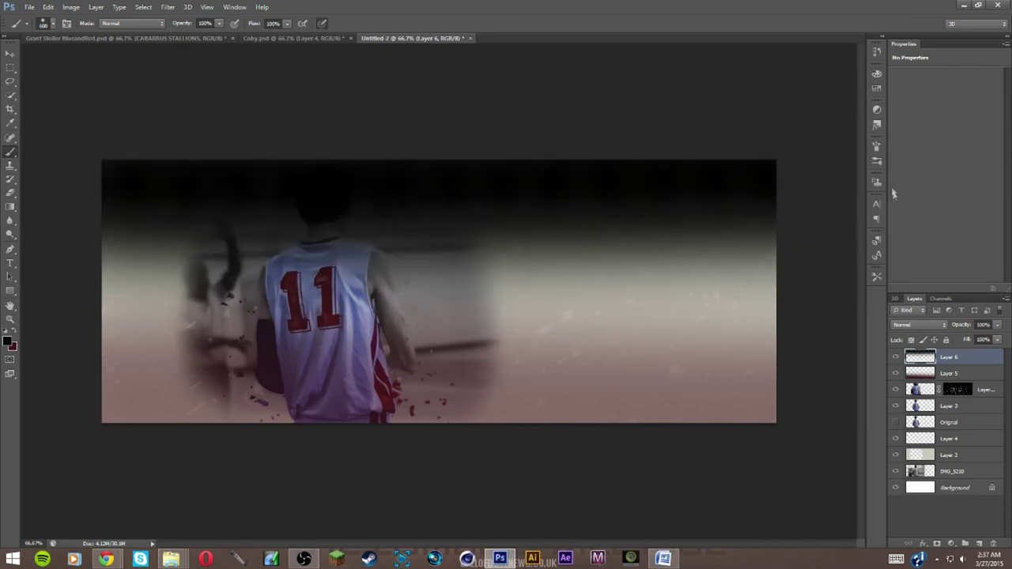
left_click(996, 326)
left_click_drag(997, 338, 966, 338)
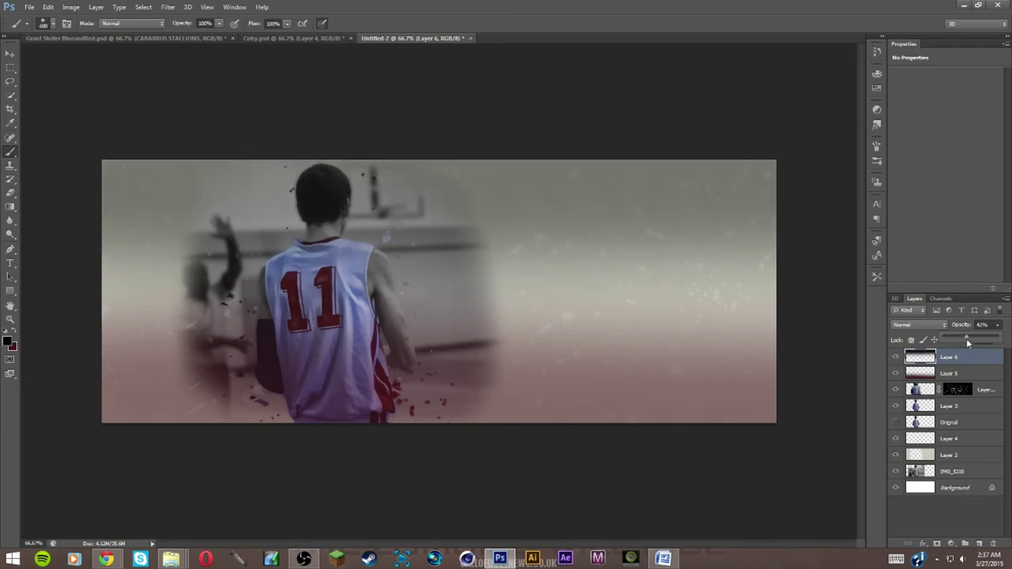
On a new Layer 7, paint a large soft white glow at the upper left and fade it to about 60%
left_click(979, 543)
left_click(7, 336)
left_click(15, 335)
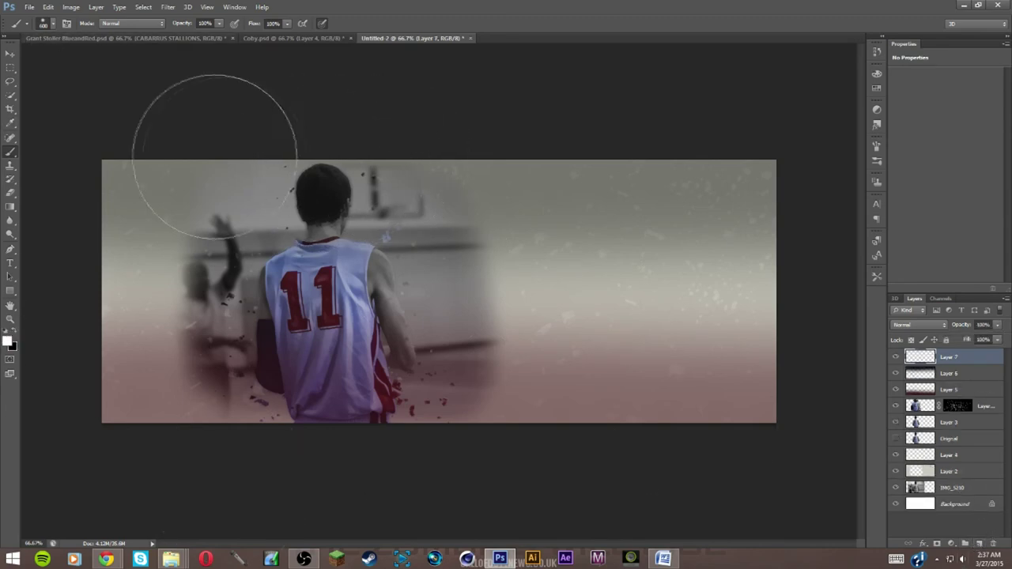
key("bracketright")
key("bracketright")
key("bracketright")
left_click(221, 148)
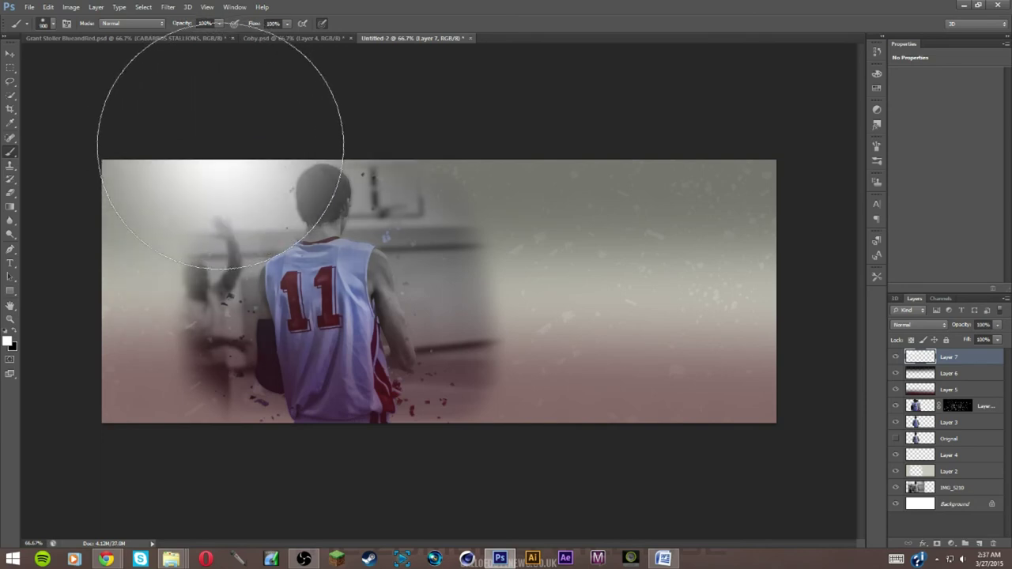
left_click(996, 324)
left_click_drag(981, 339, 977, 340)
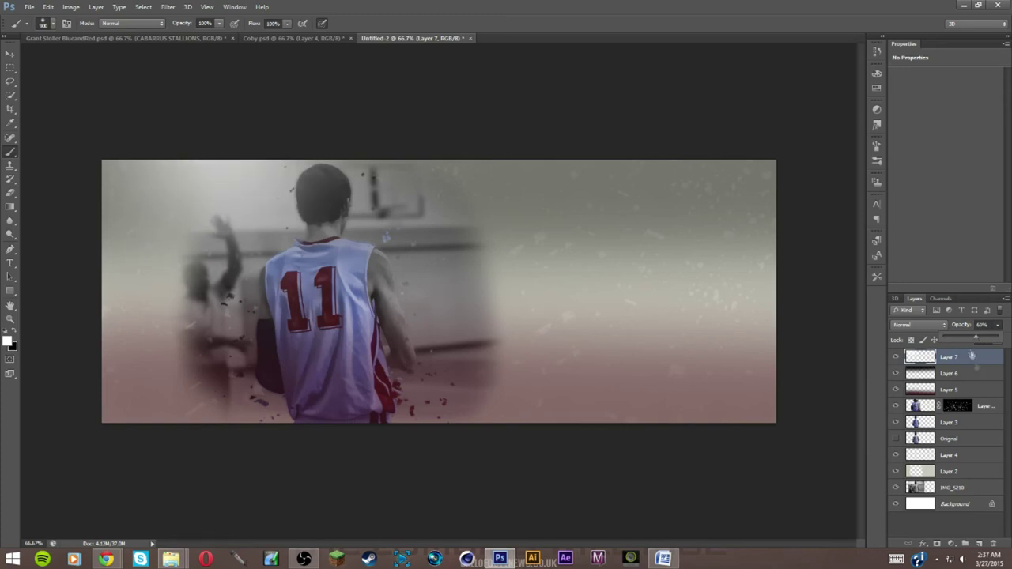
Fade the Layer 5 red glow further and lighten the Layer 6 top shade to about 32%
left_click(981, 390)
left_click(997, 325)
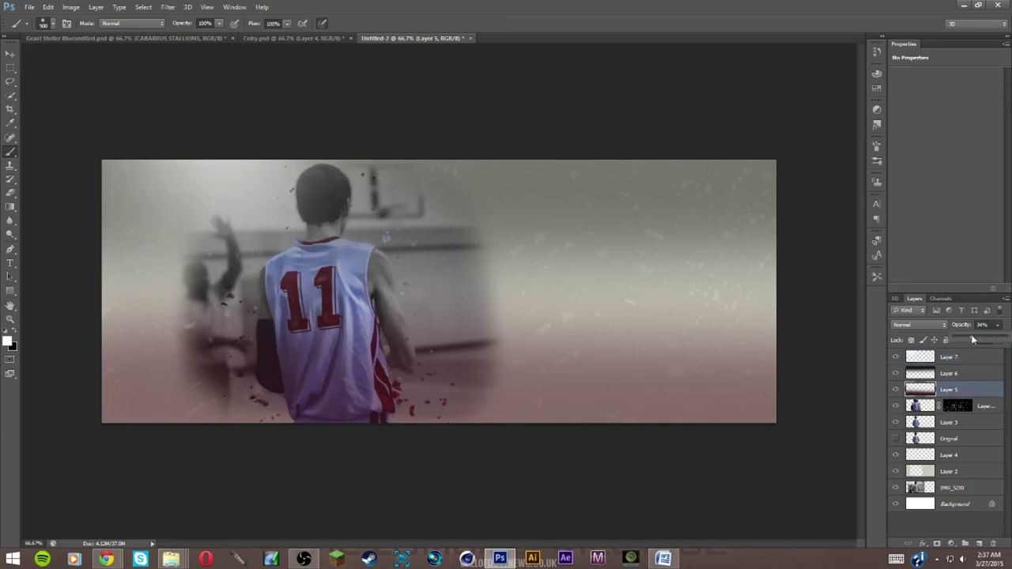
left_click_drag(972, 339, 972, 340)
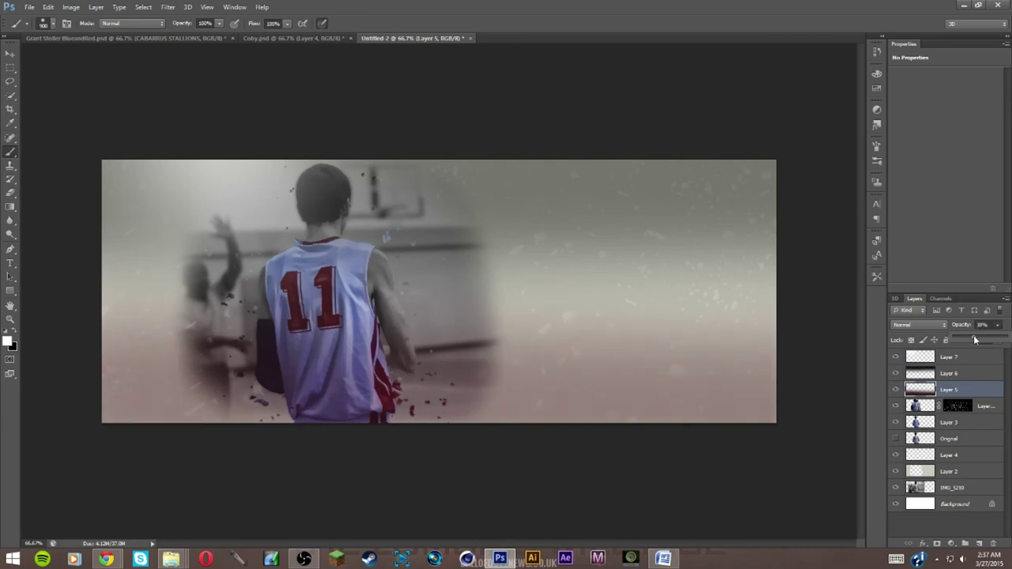
left_click(966, 374)
left_click(997, 325)
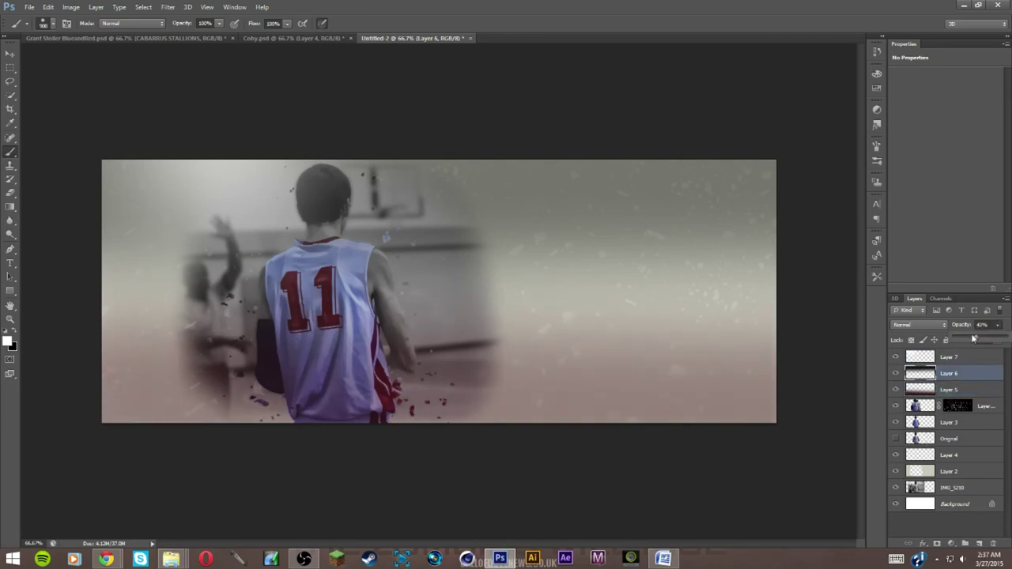
left_click_drag(975, 338, 971, 340)
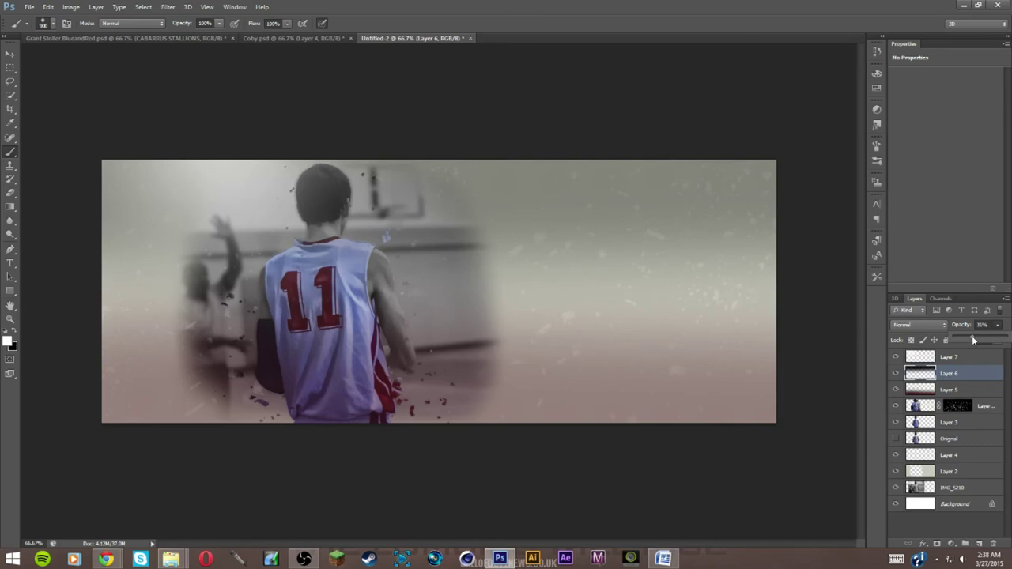
Check the Coby banner, then add Layer 8 and move it just above Layer 2
left_click(10, 53)
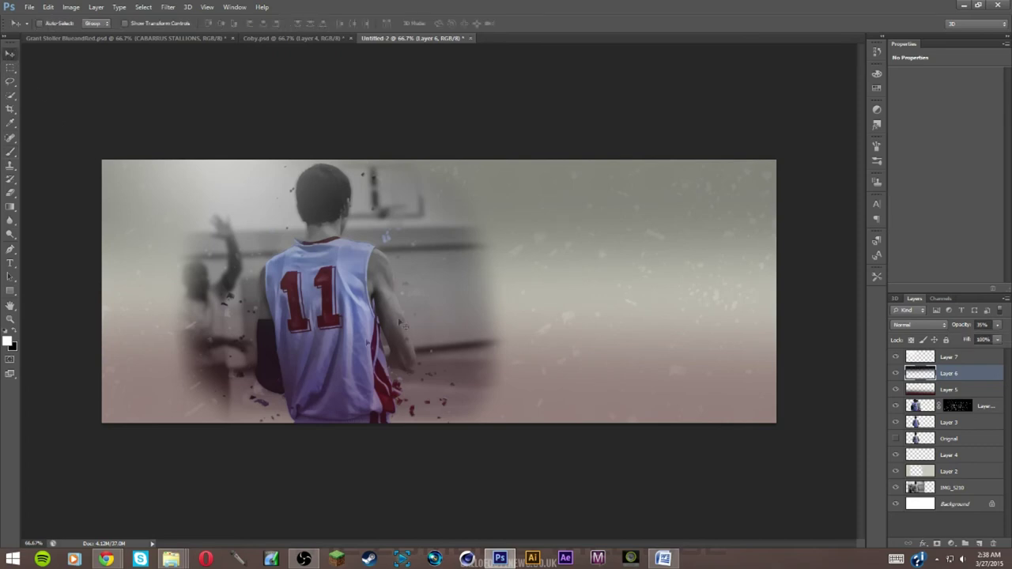
left_click(289, 38)
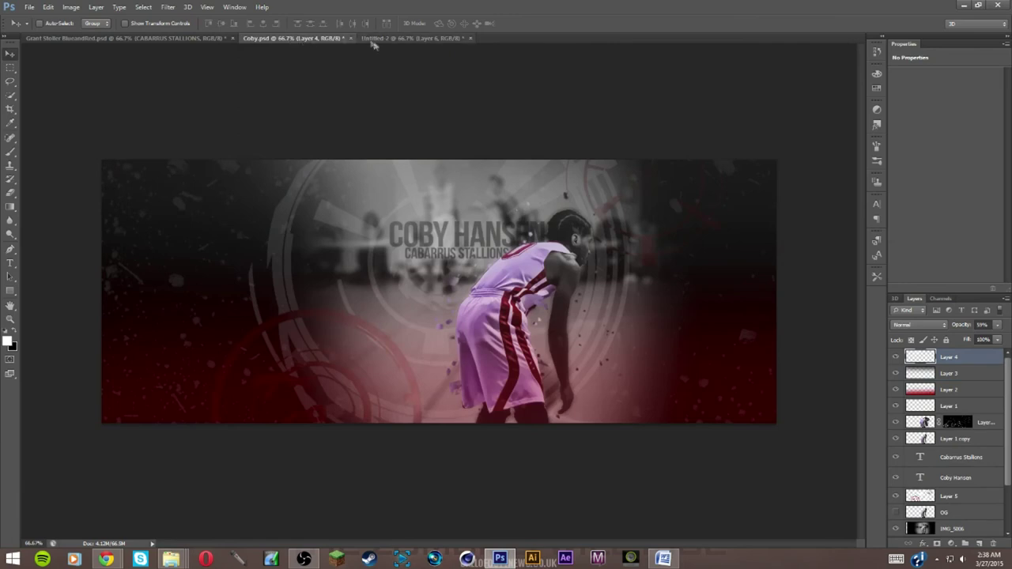
left_click(400, 38)
left_click(979, 544)
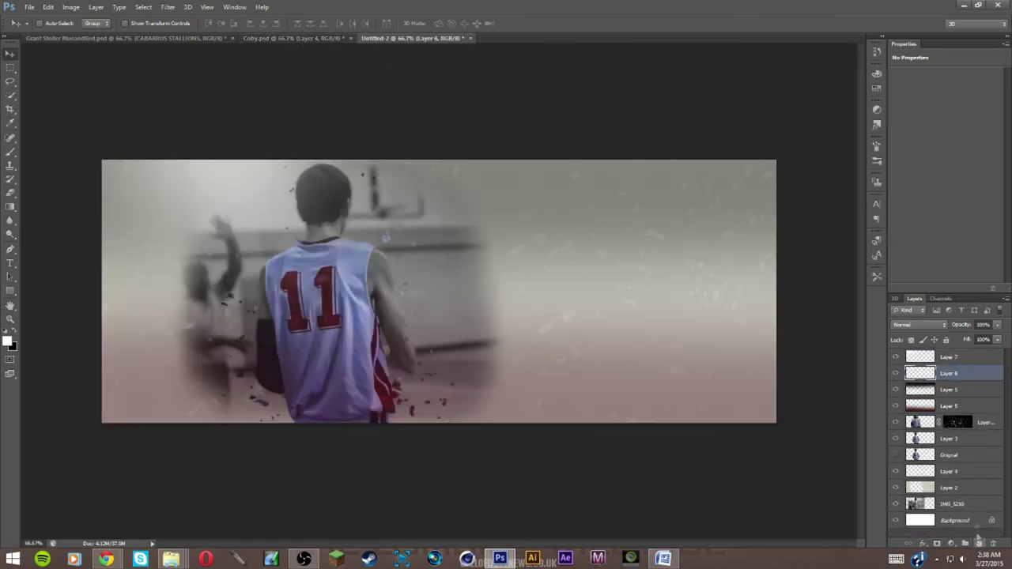
left_click_drag(950, 421, 945, 479)
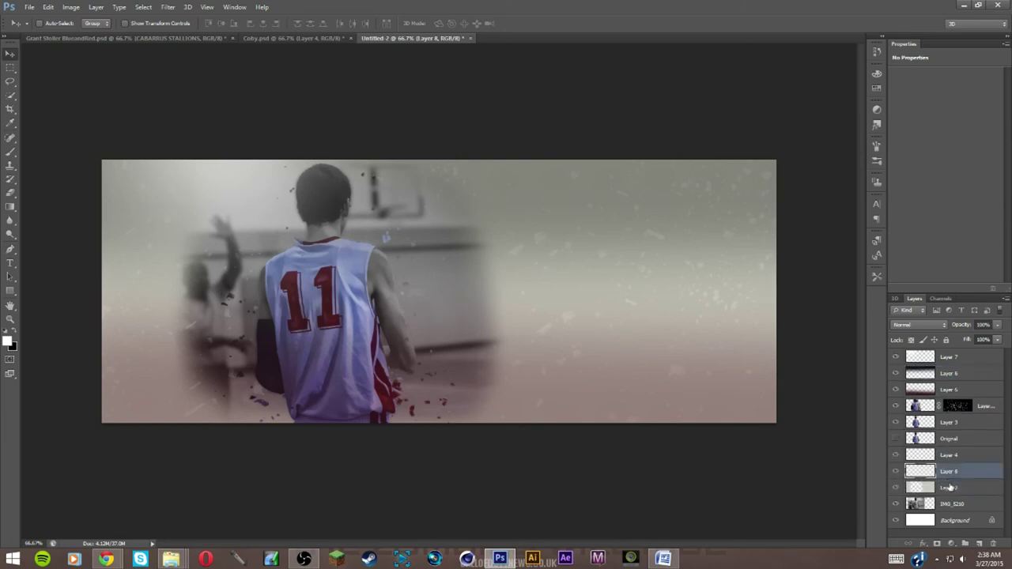
left_click(14, 333)
Test the 405 px molecule brush right of the player, undo it, and check the other banner
left_click(10, 153)
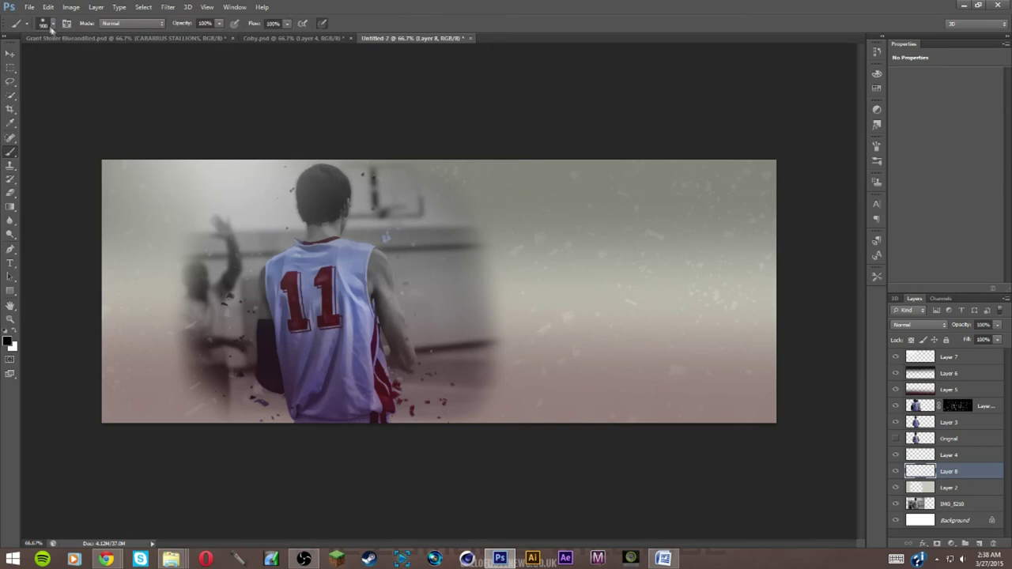
left_click(53, 24)
left_click(187, 228)
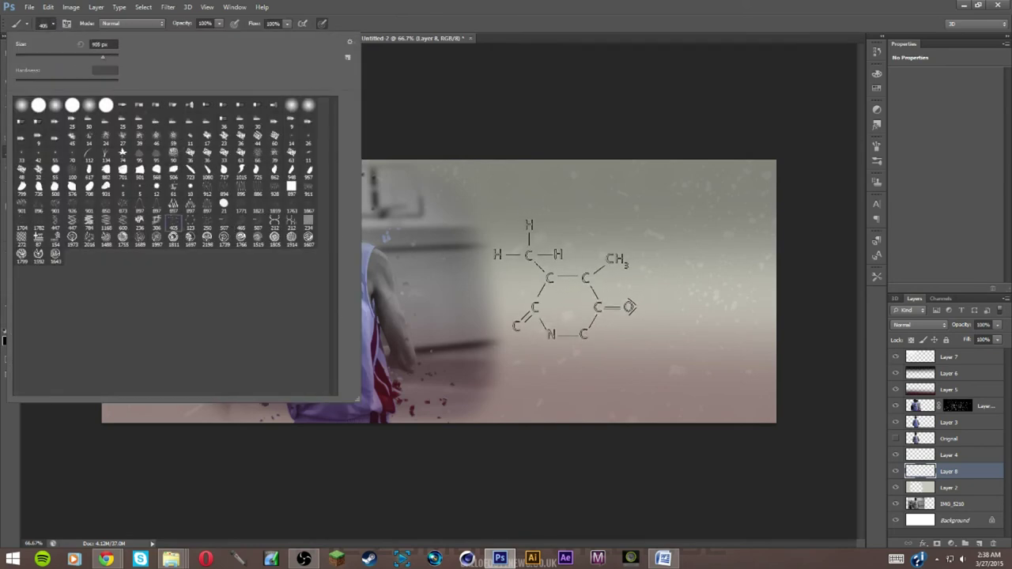
left_click(565, 281)
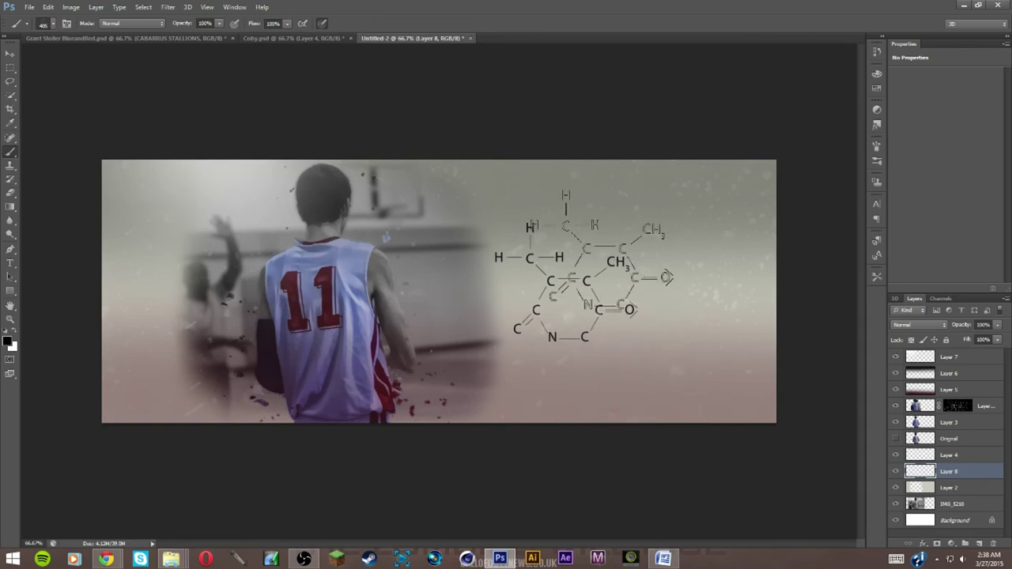
key("ctrl+z")
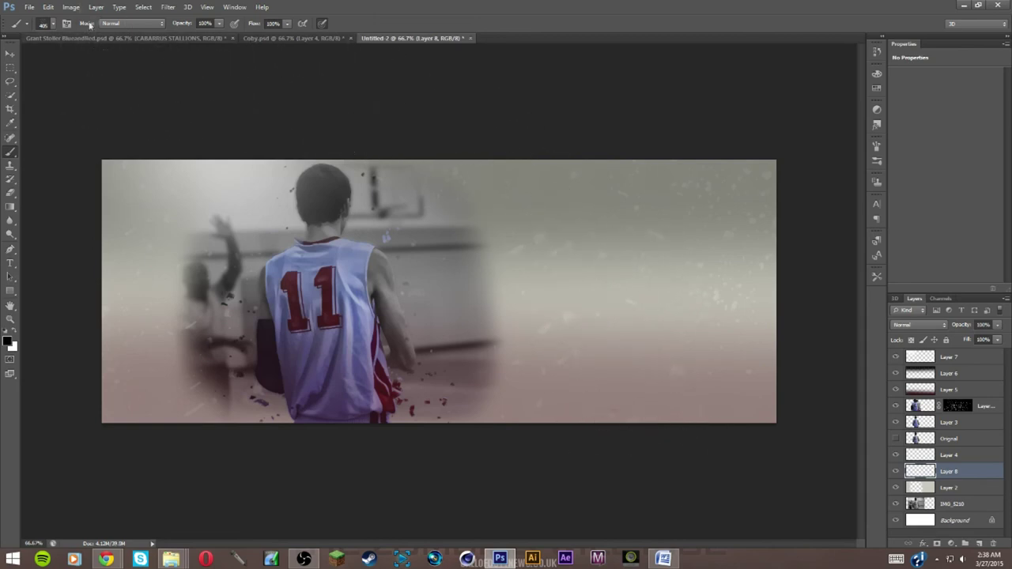
left_click(126, 38)
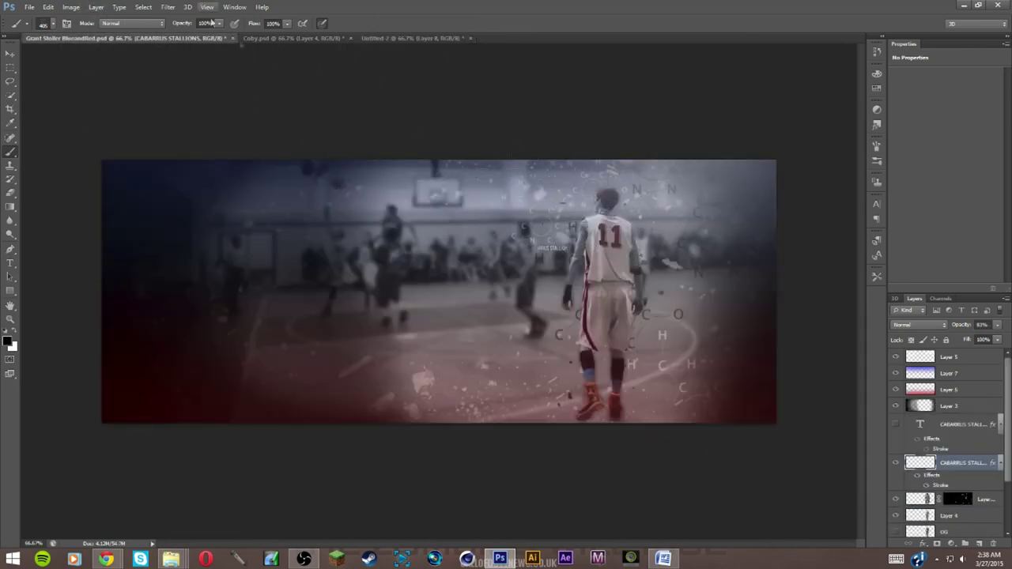
left_click(367, 37)
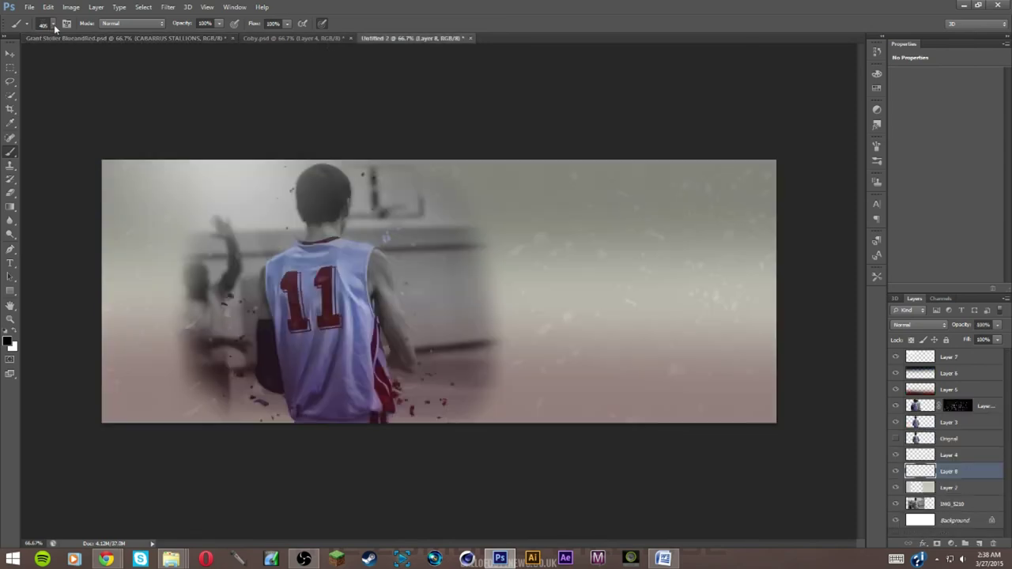
Load the 1997 px tech-circle brush and test-stamp it twice, undoing both stamps
left_click(53, 25)
left_click(155, 241)
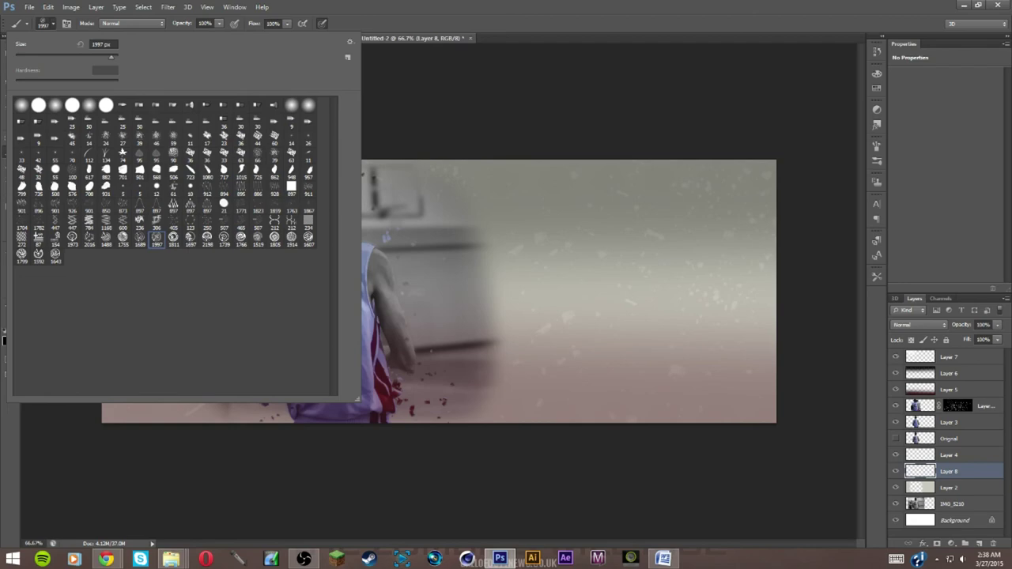
left_click(443, 269)
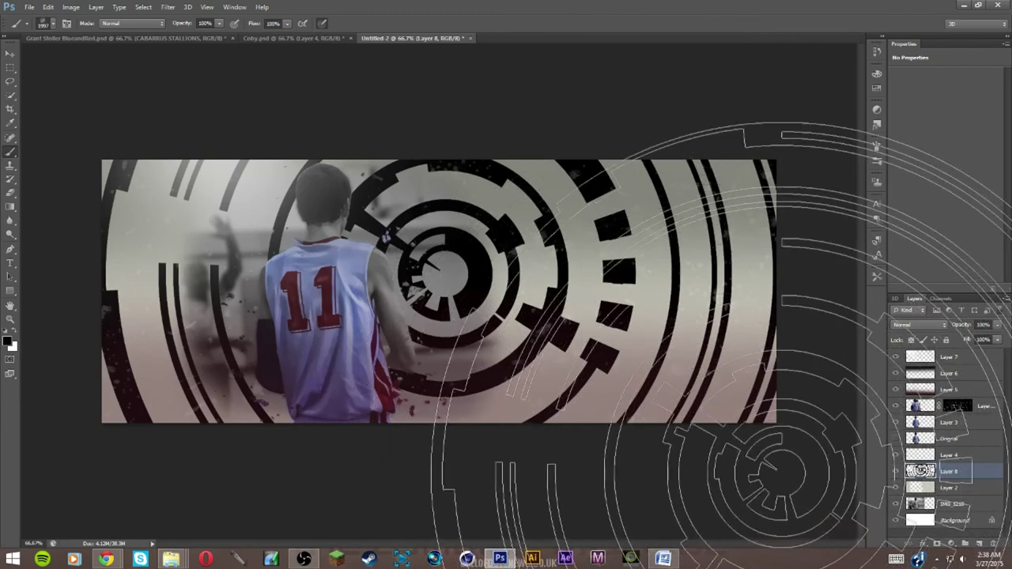
key("ctrl+z")
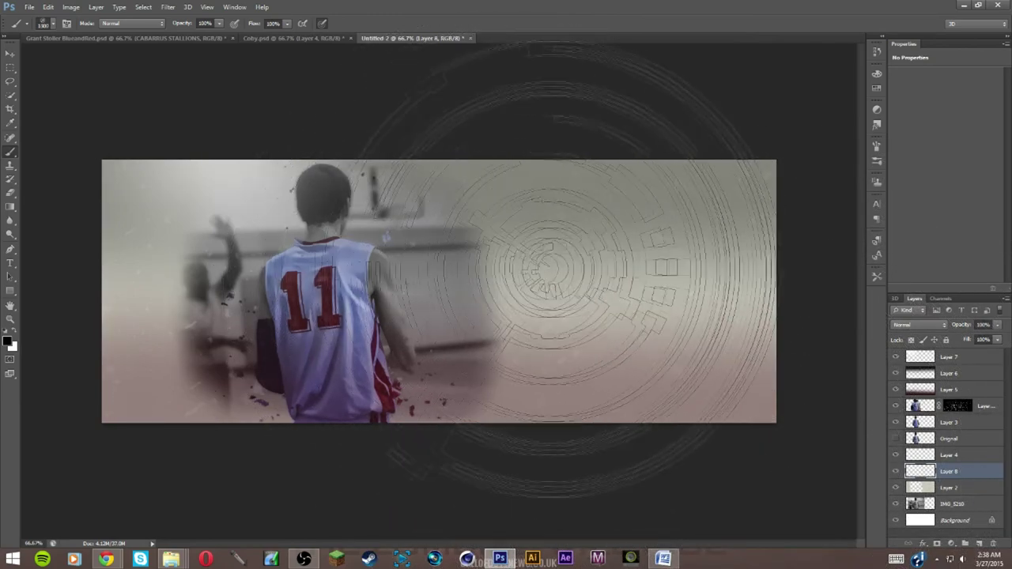
left_click(628, 158)
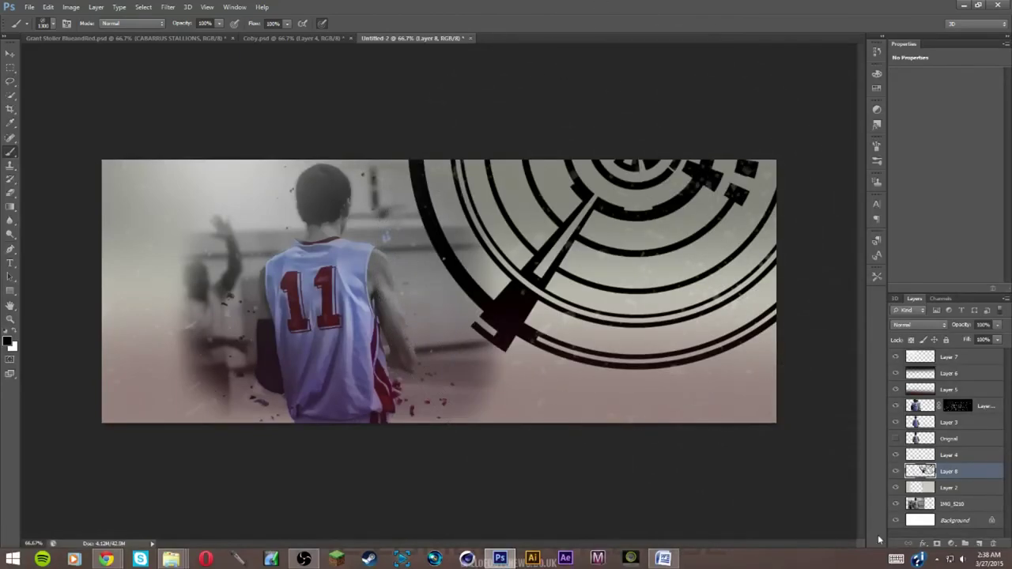
key("ctrl+z")
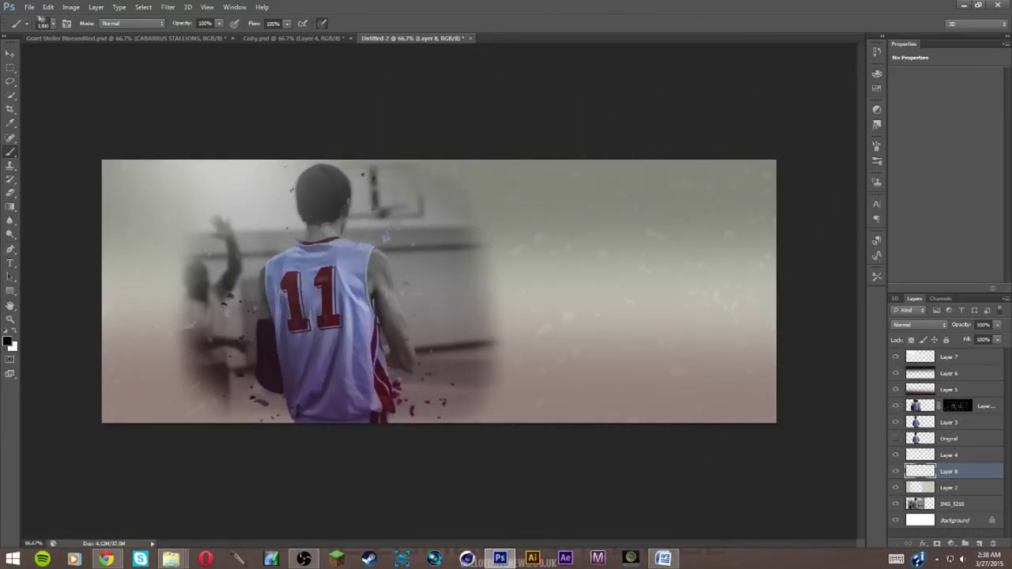
left_click(52, 24)
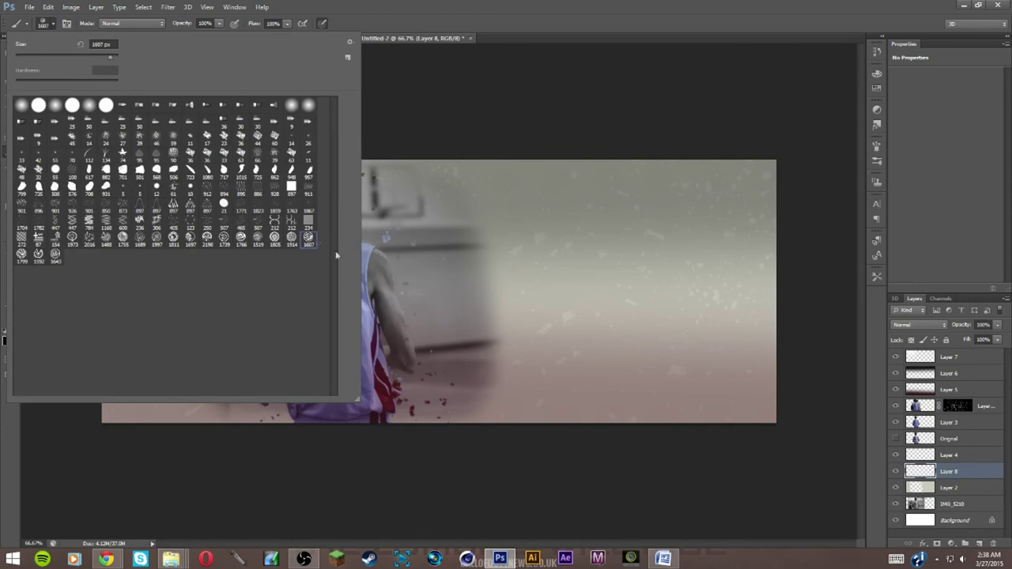
Compare the 1643, 1592 and 1799 px presets, then stamp 1997 px rings behind the player
left_click(57, 257)
left_click(38, 255)
left_click(21, 253)
left_click(157, 241)
left_click(52, 24)
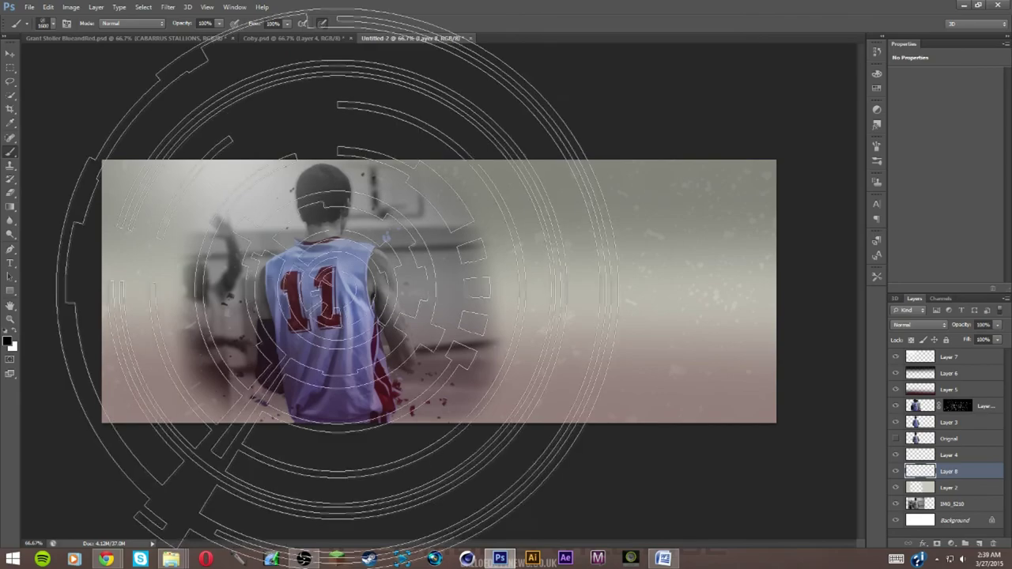
left_click(344, 297)
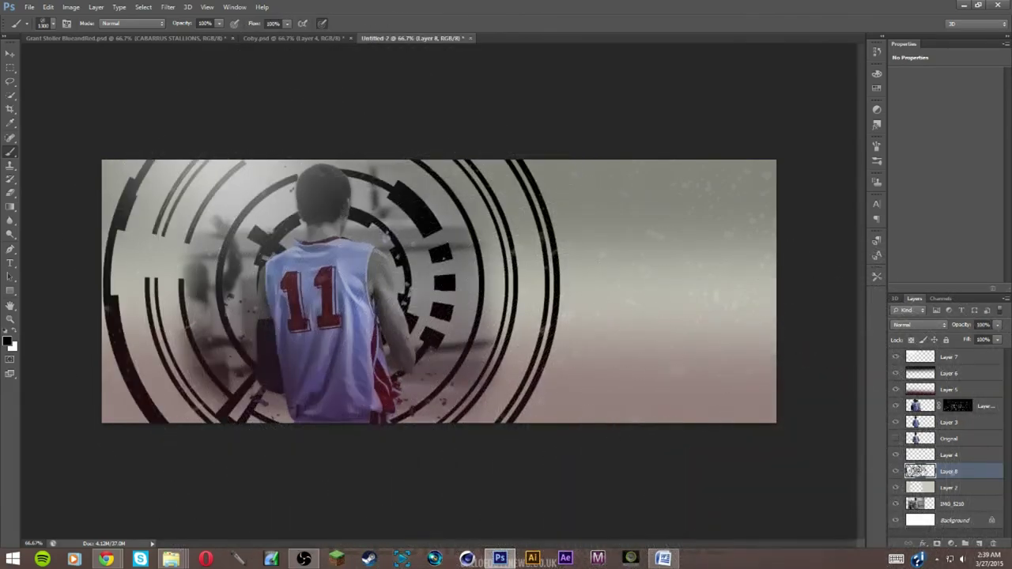
Fade Layer 8 to 22% opacity and sample the jersey's dark red as the foreground colour
left_click(997, 325)
left_click_drag(996, 338, 957, 339)
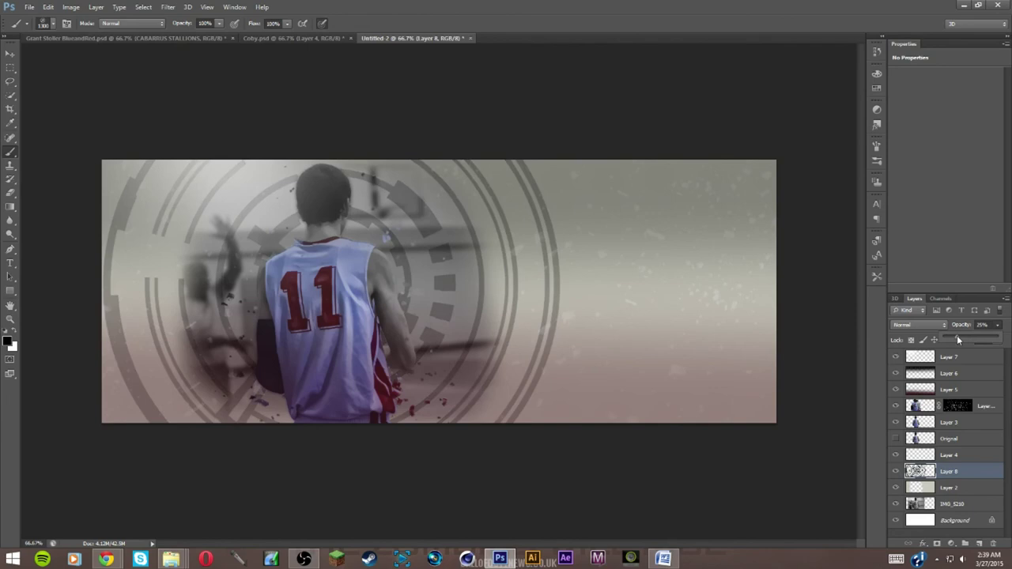
left_click_drag(955, 338, 953, 339)
left_click(8, 342)
left_click(384, 381)
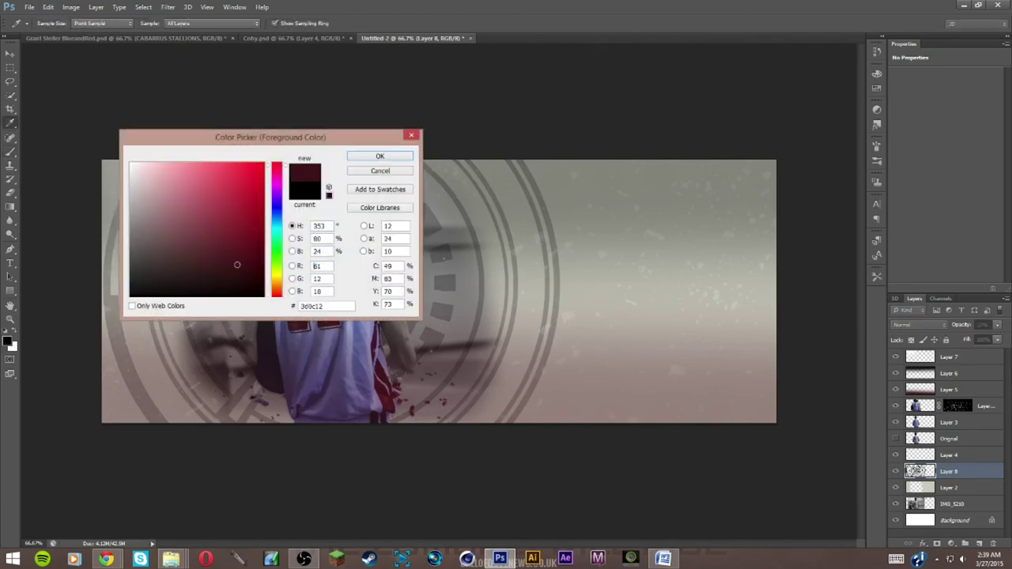
left_click(377, 159)
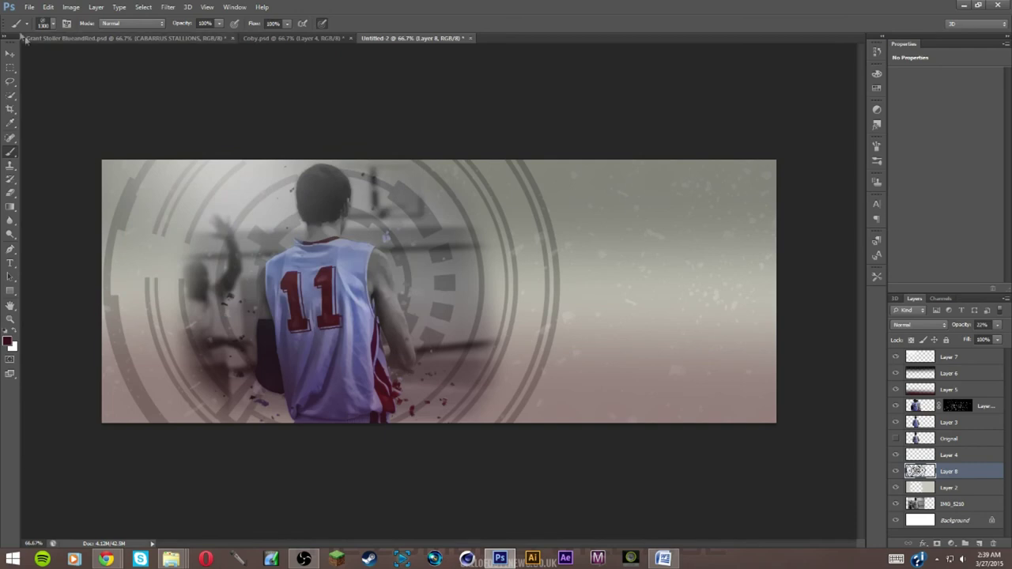
left_click(52, 24)
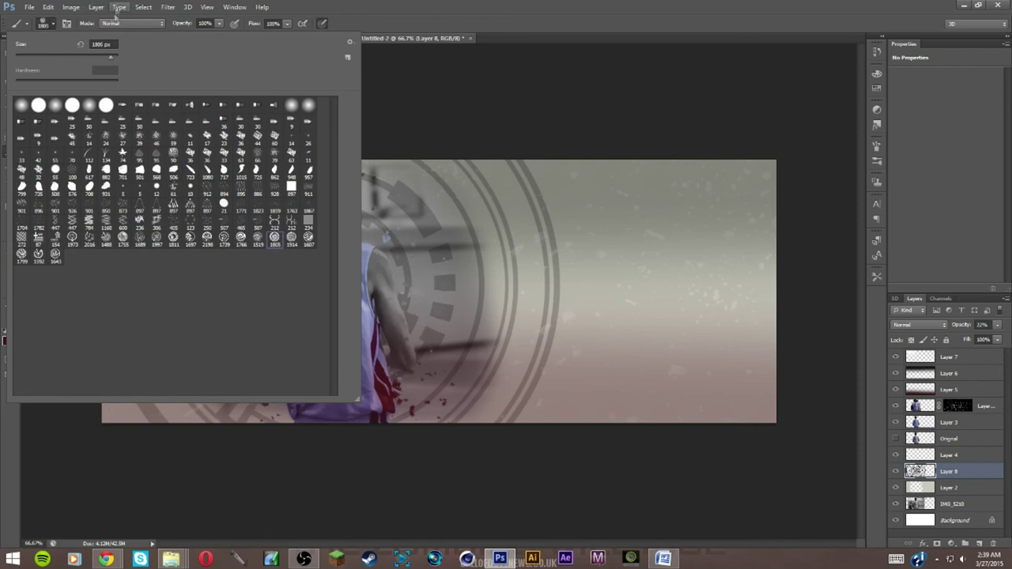
Stamp dark-red tech circles near the top right and in the lower-left corner
left_click(52, 27)
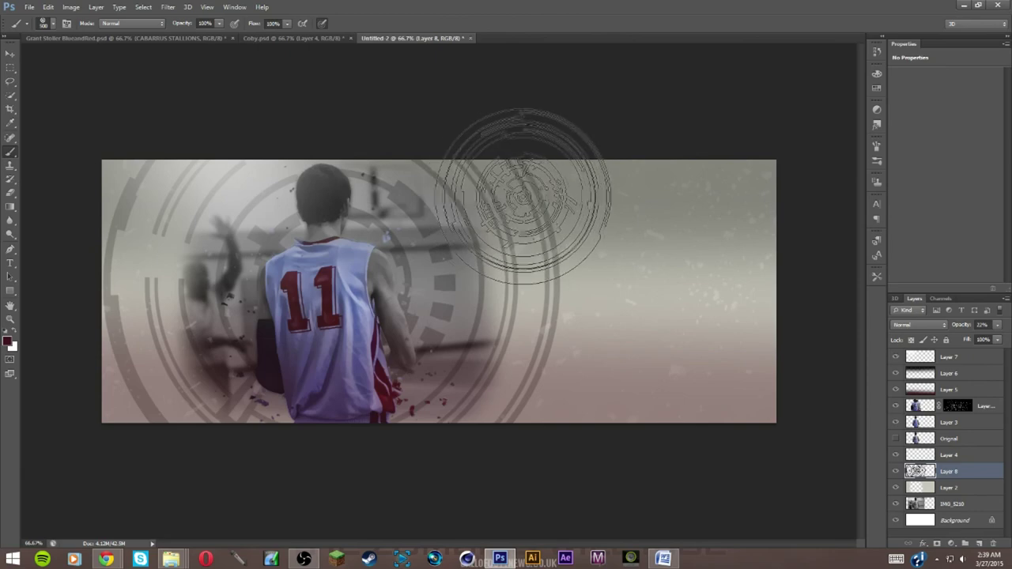
left_click(524, 192)
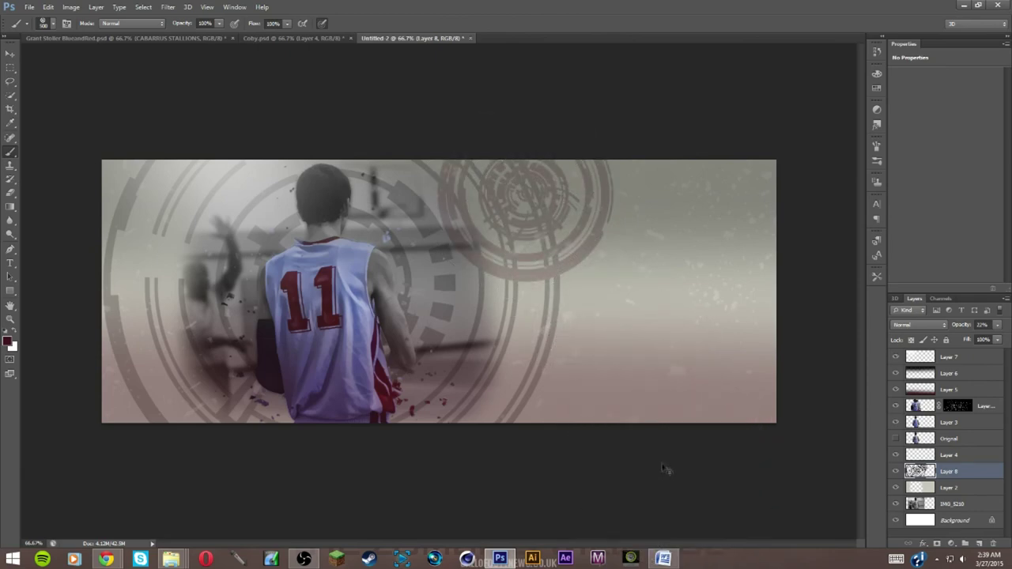
key("ctrl+z")
left_click(616, 264)
left_click(566, 170)
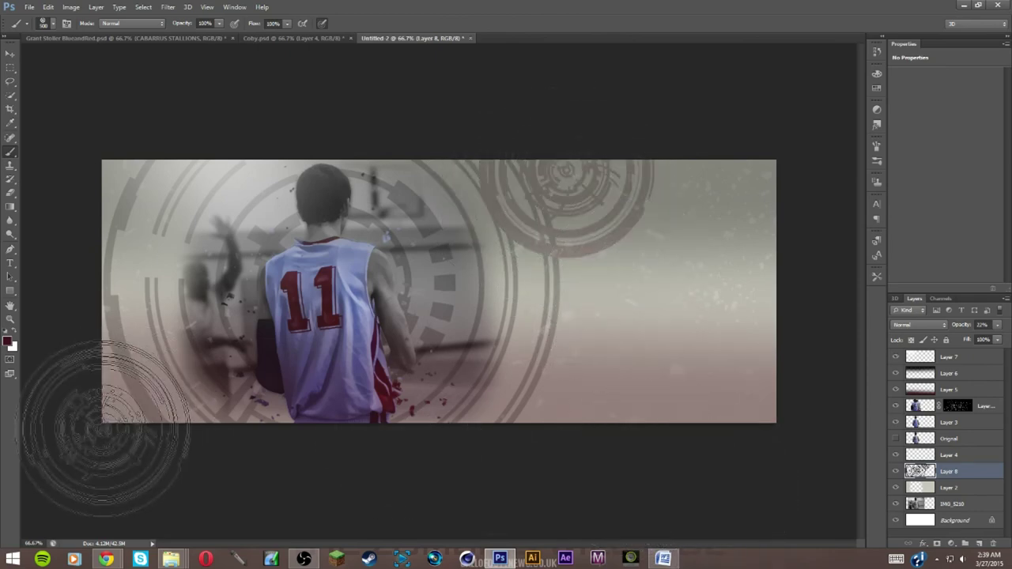
left_click(166, 447)
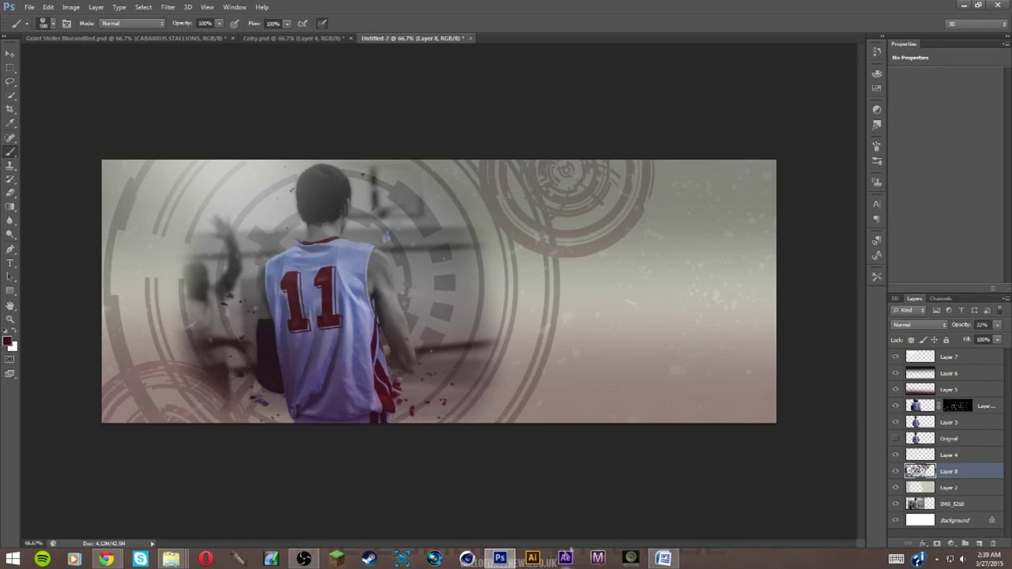
Select the 405 px molecule brush and add a new layer above Layer 8
left_click(49, 22)
left_click(174, 224)
left_click(53, 24)
left_click(979, 544)
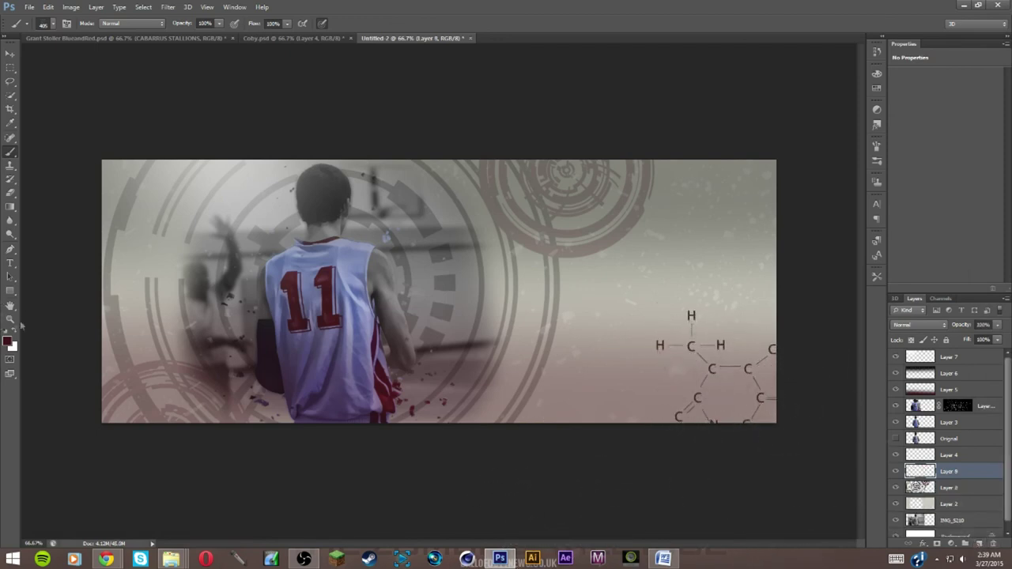
Stamp smaller molecule brushes on Layer 9's right side, fade the layer to 39% opacity, reset colours
left_click(52, 23)
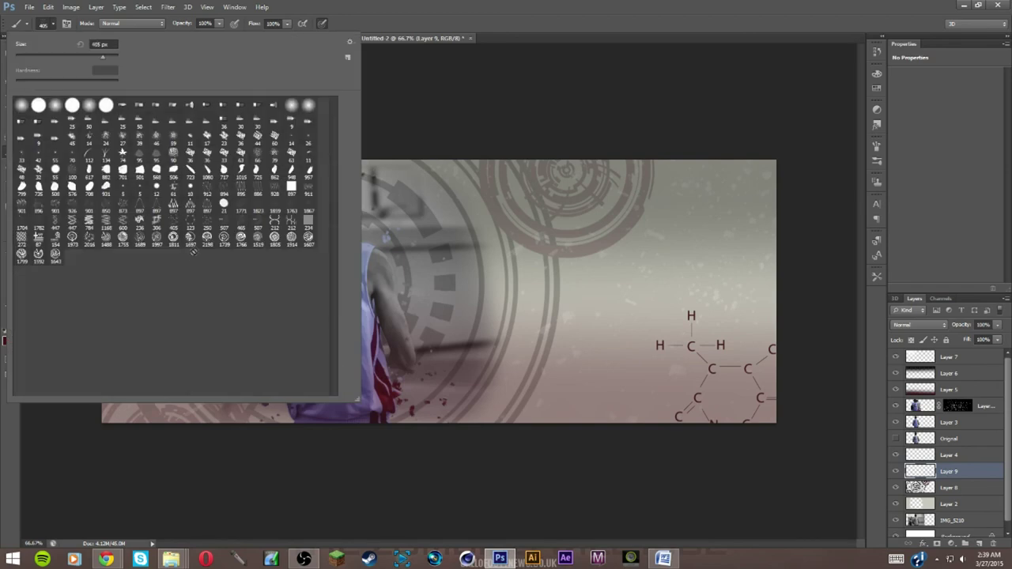
left_click(54, 24)
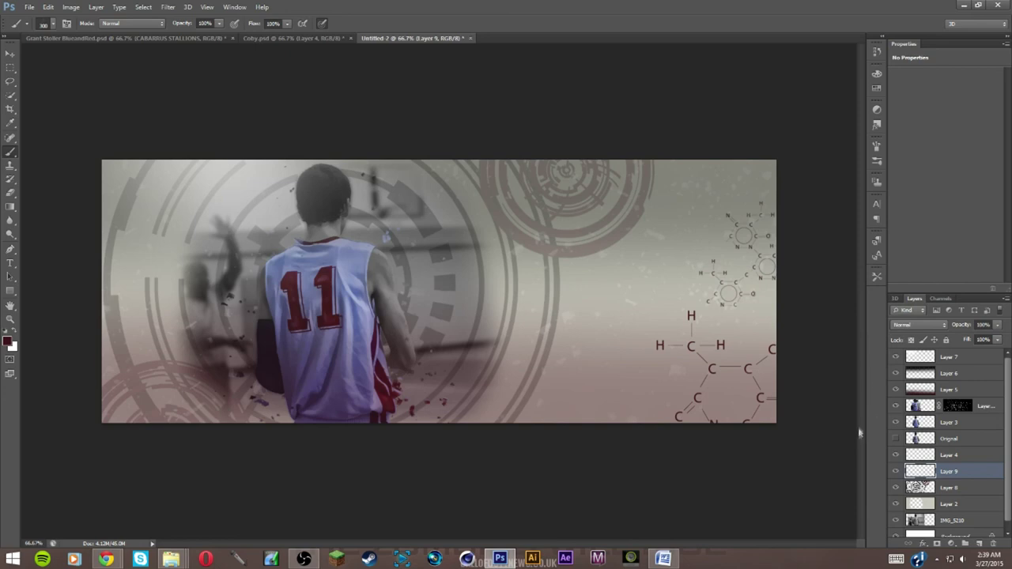
key("bracketleft")
key("bracketleft")
left_click_drag(997, 324, 964, 341)
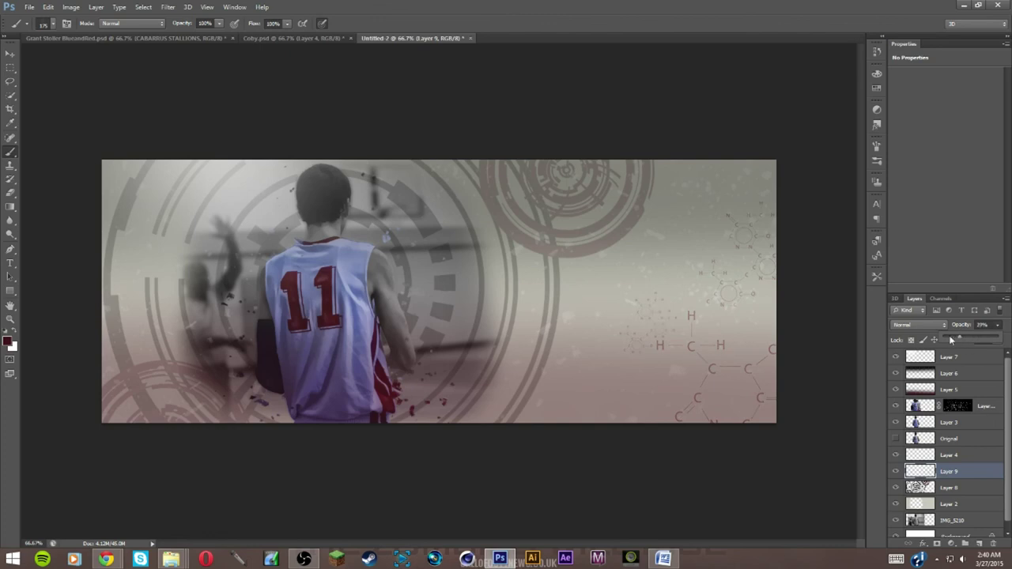
left_click(11, 333)
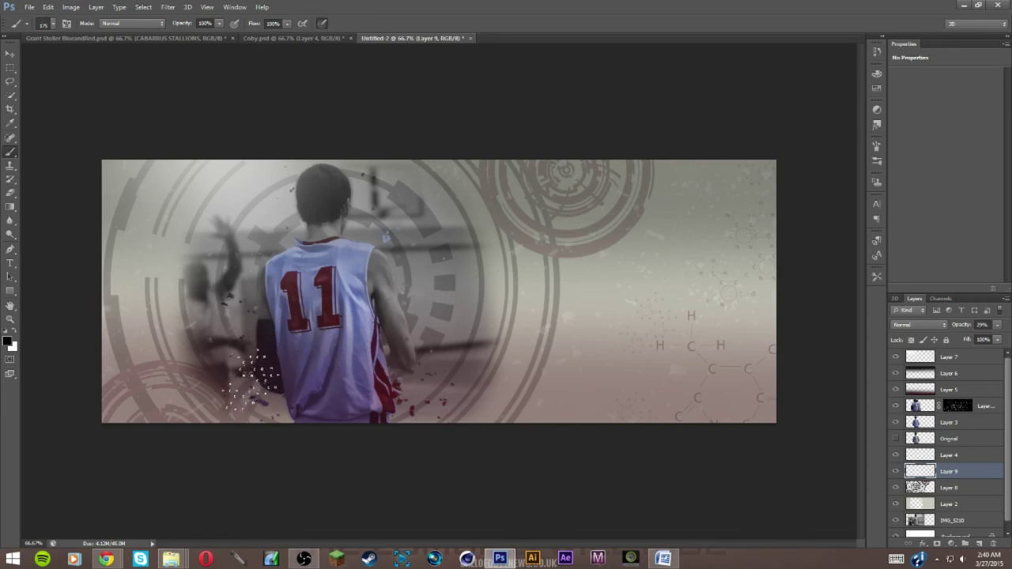
left_click(11, 262)
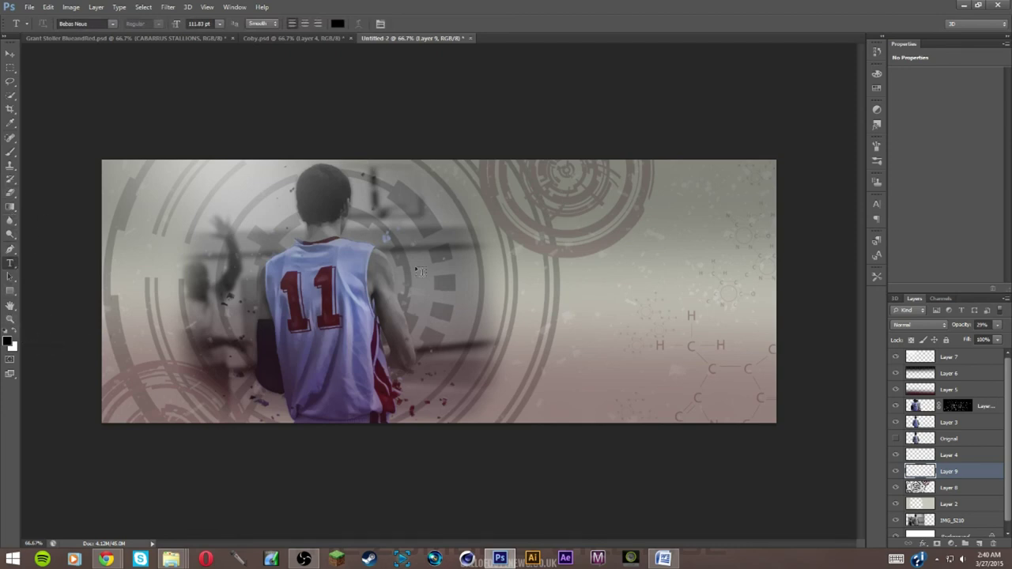
left_click(406, 249)
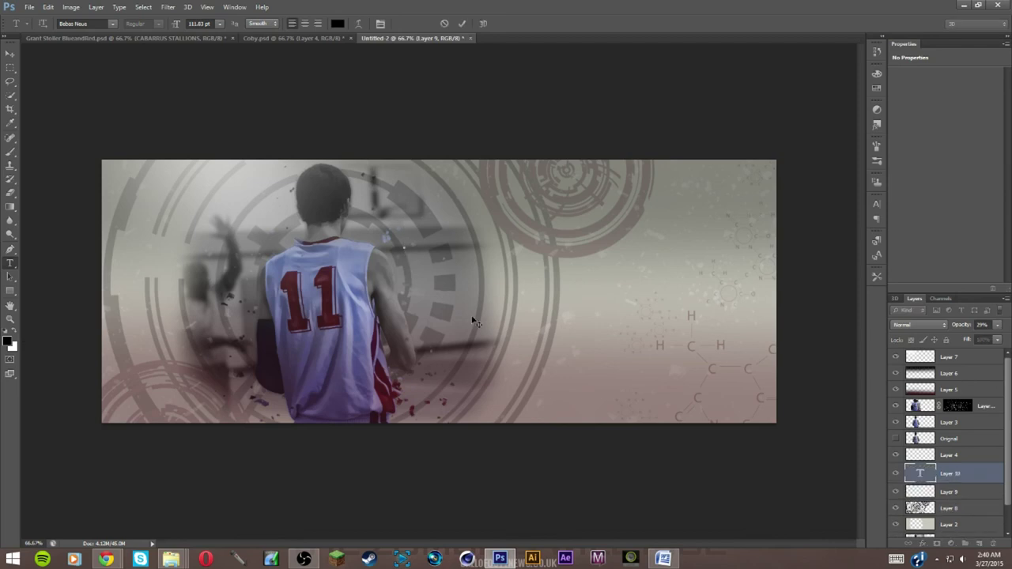
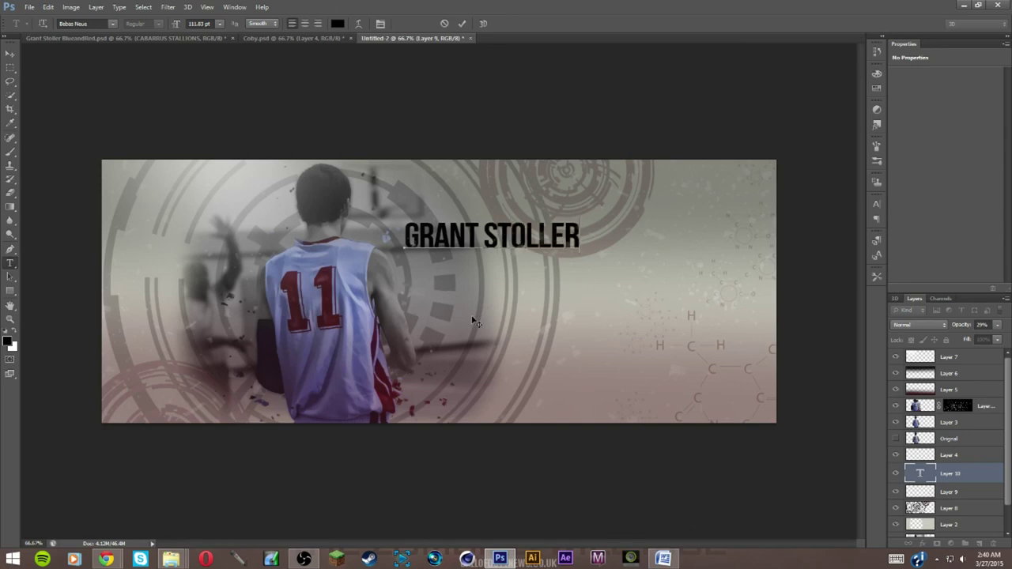
left_click(9, 55)
left_click_drag(417, 220, 360, 218)
left_click_drag(948, 373, 949, 398)
left_click_drag(452, 238, 443, 253)
left_click_drag(970, 417, 955, 440)
left_click_drag(482, 257, 478, 239)
left_click_drag(996, 330, 985, 342)
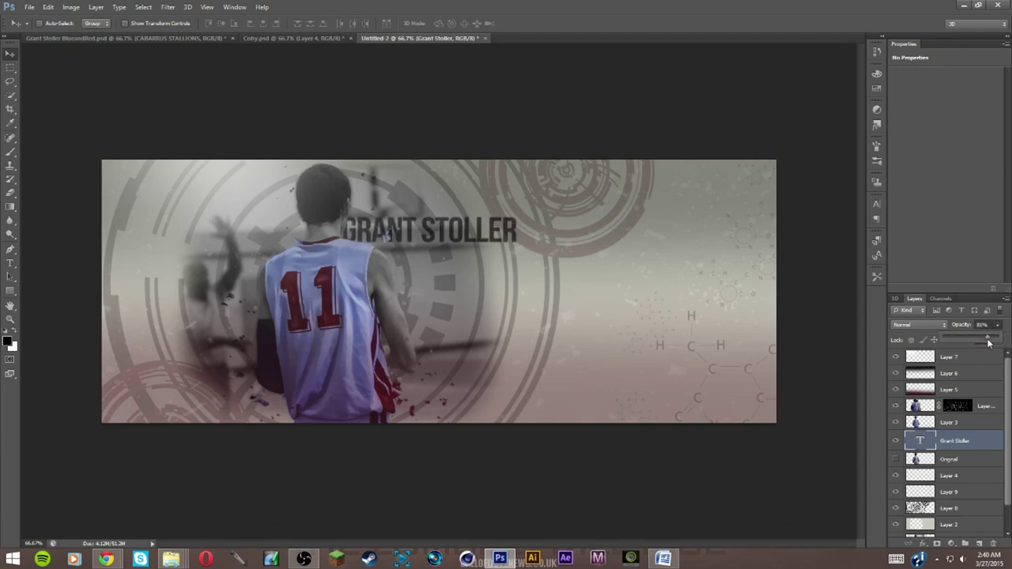
left_click_drag(996, 335, 996, 336)
left_click_drag(511, 252, 519, 252)
left_click(287, 38)
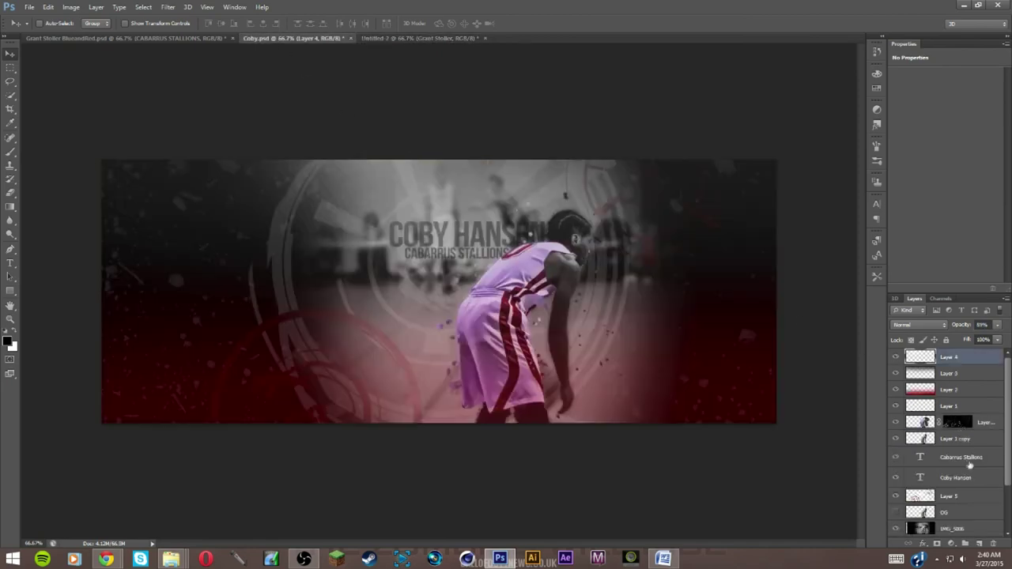
left_click(971, 462)
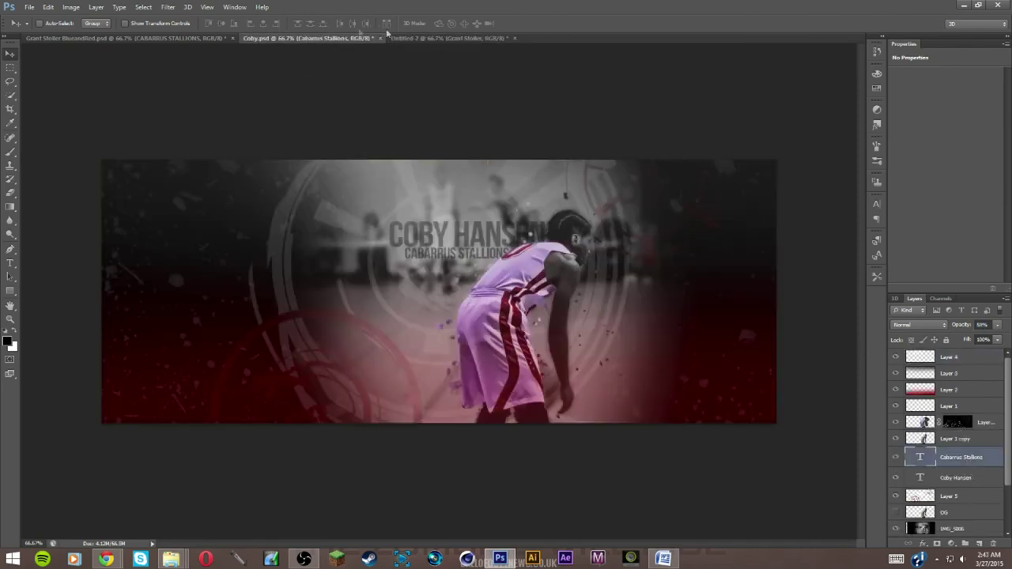
left_click(416, 37)
left_click_drag(997, 331, 988, 340)
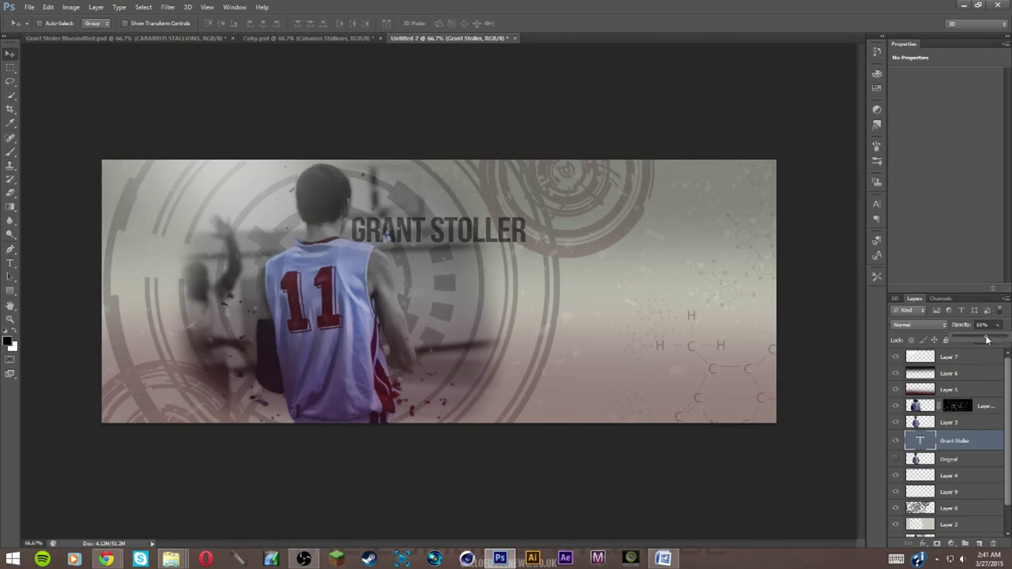
left_click_drag(463, 238, 483, 267)
key("ctrl+t")
left_click_drag(551, 238, 436, 239)
key("Return")
key("ctrl+j")
Replace the duplicated layer's text with 'Cabarrus Stallions'
key("t")
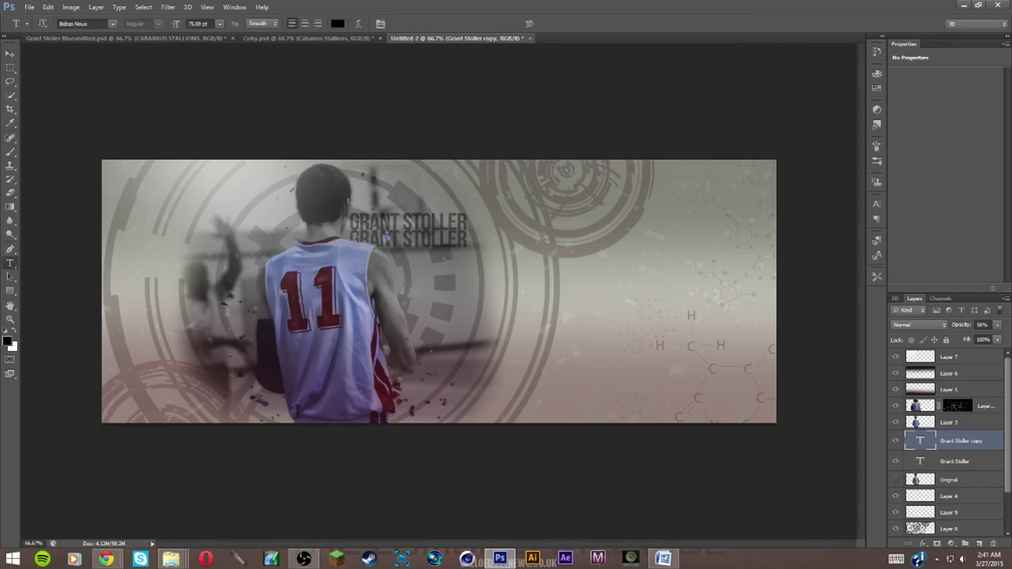
left_click(386, 235)
key("ctrl+a")
key("BackSpace")
type("Cabarrus Stal")
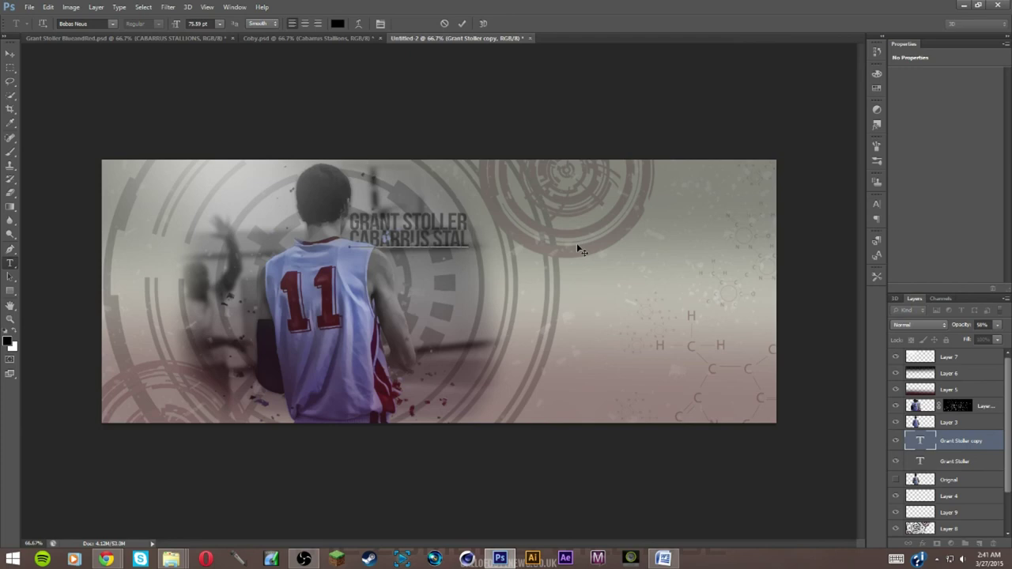
type("lions")
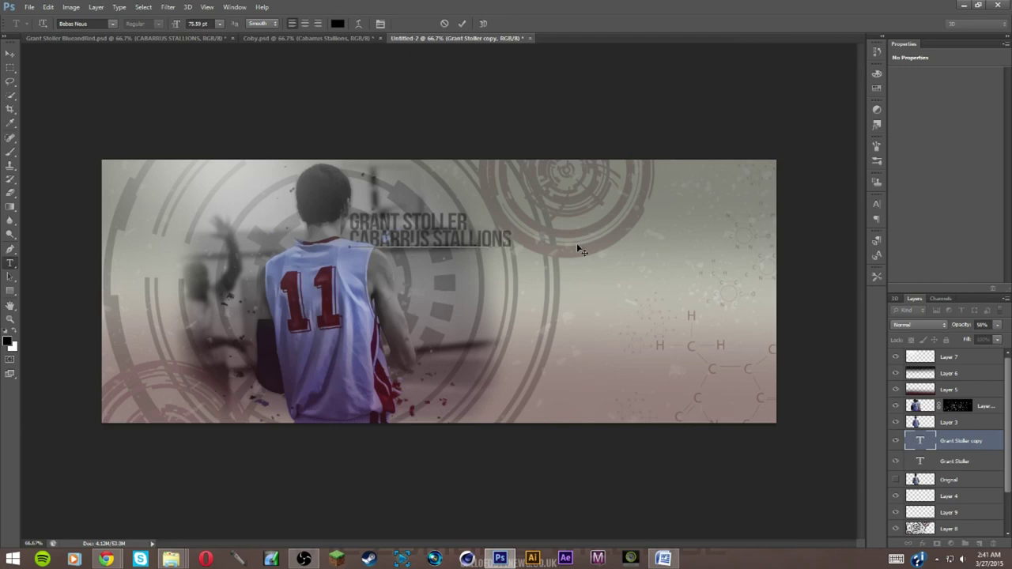
key("ctrl+t")
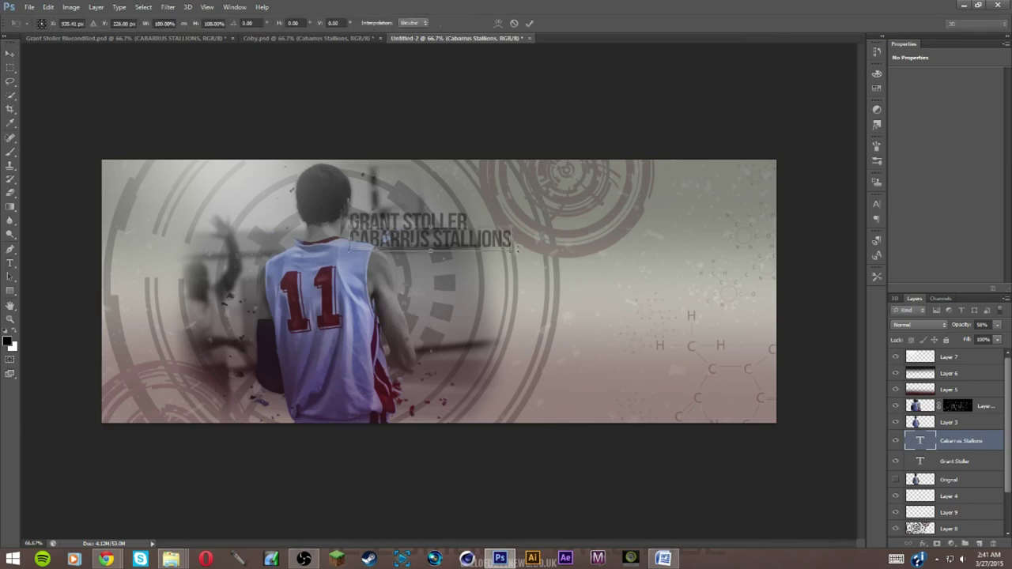
left_click_drag(511, 250, 433, 249)
key("Return")
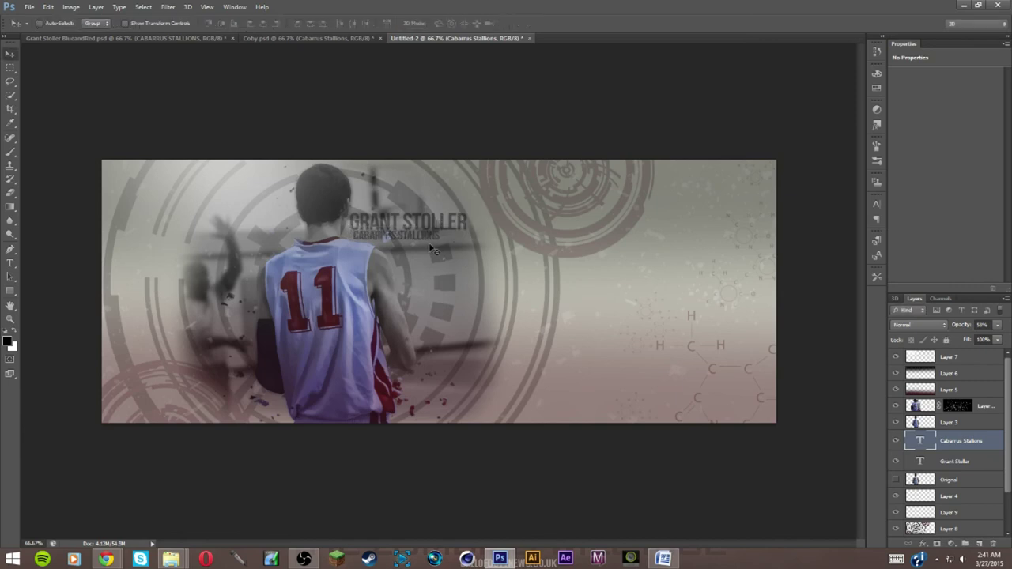
key("shift+Right")
key("shift+Right")
key("shift+Right")
key("shift+Right")
key("shift+Right")
key("shift+Right")
key("shift+Left")
key("shift+Left")
key("shift+Left")
key("shift+Left")
key("shift+Left")
key("shift+Right")
left_click(947, 461, "shift")
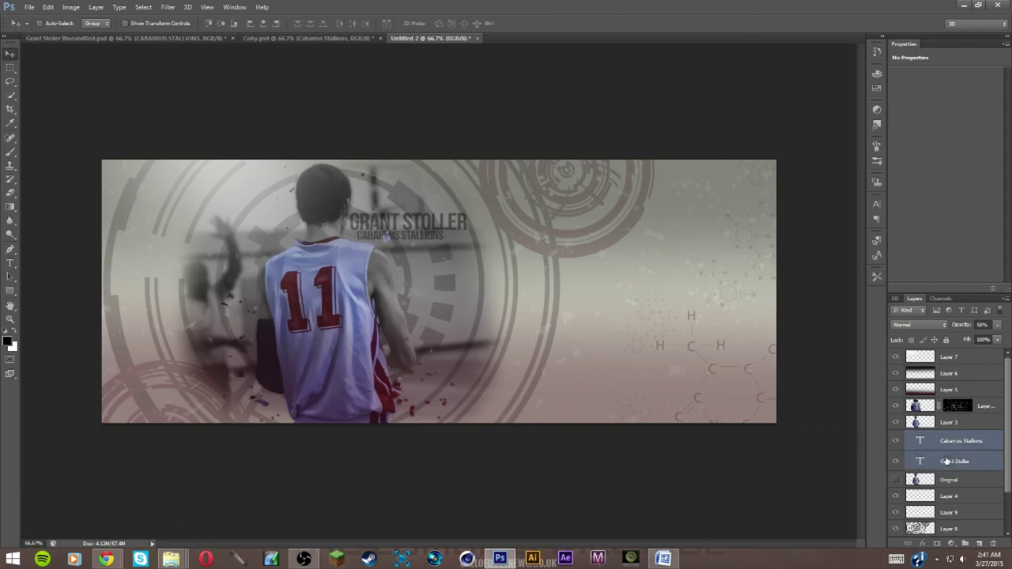
key("shift+Up")
key("shift+Up")
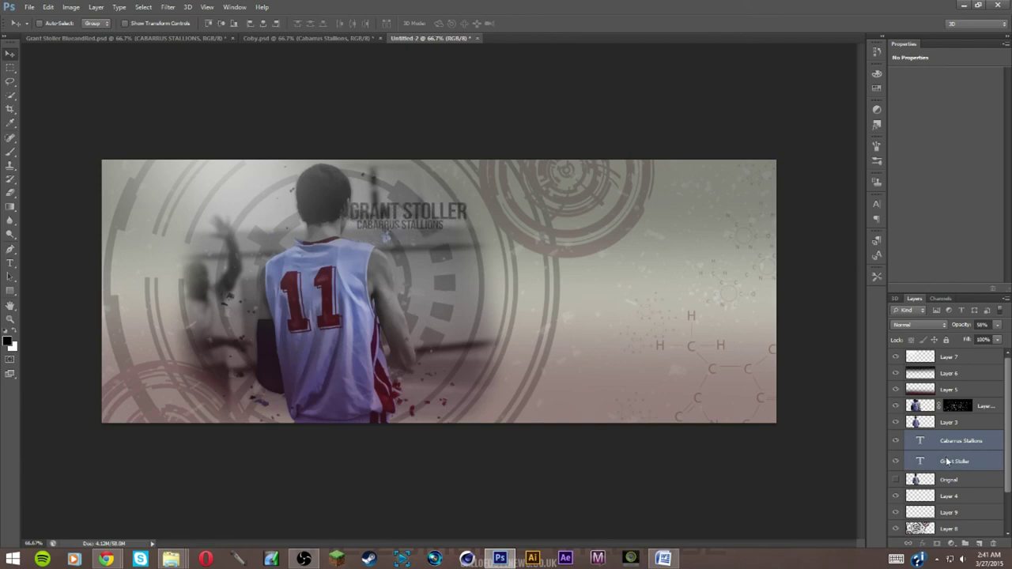
key("shift+Down")
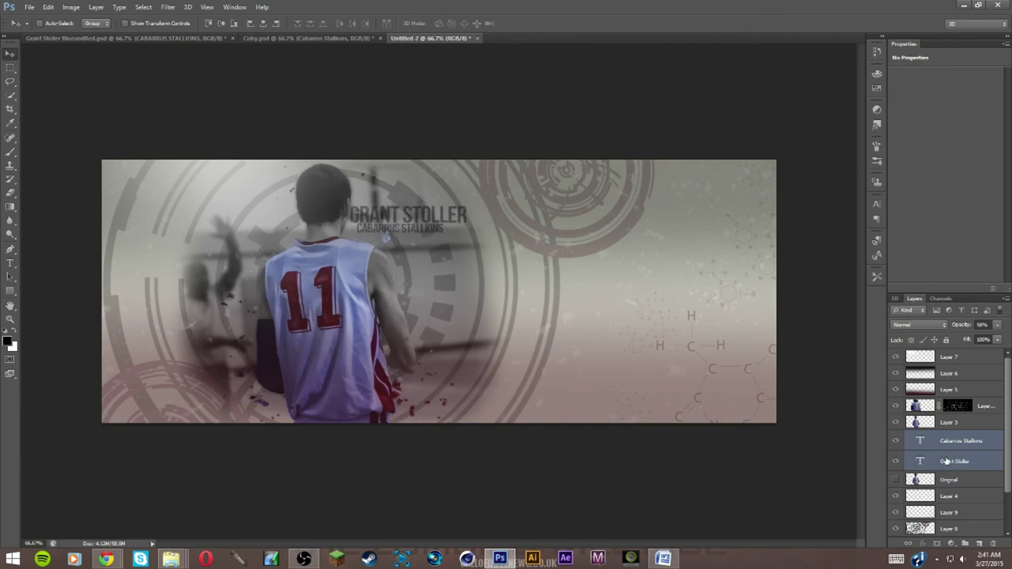
left_click(953, 447)
key("shift+Right")
key("shift+Right")
key("shift+Right")
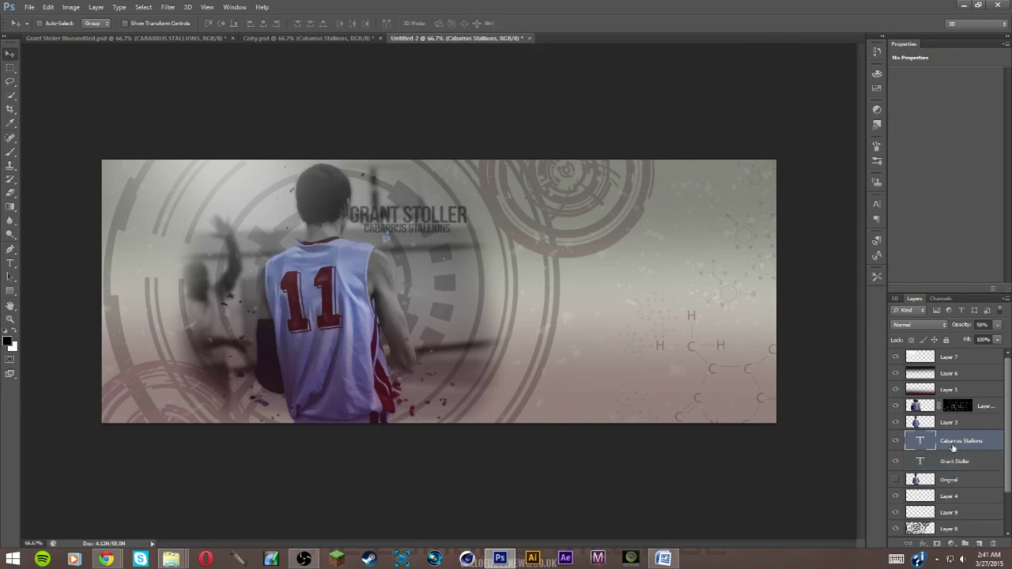
key("shift+Left")
key("Right")
key("Right")
key("ctrl+minus")
key("ctrl+minus")
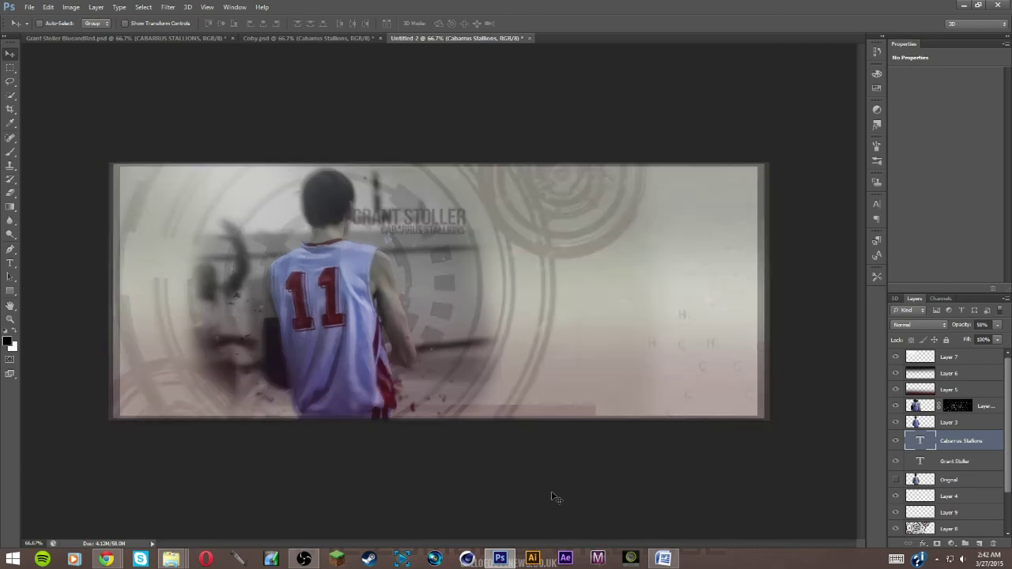